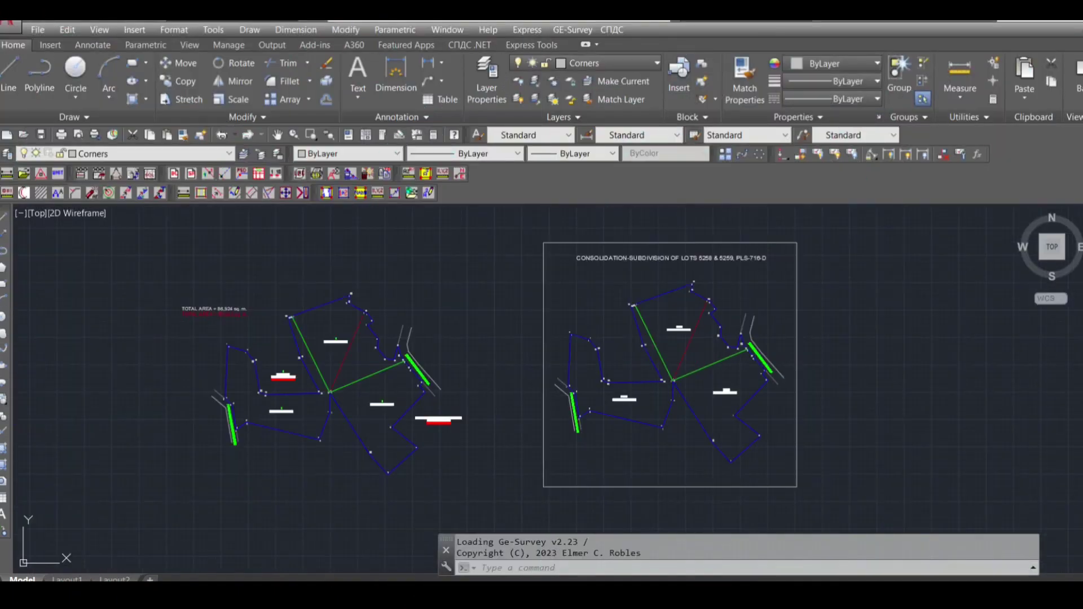
Copy the framed Lots 5258 & 5259 subdivision plan and place the duplicate to its right.
{"action": "scroll", "coordinate": [715, 420], "scroll_direction": "up", "scroll_amount": 3}
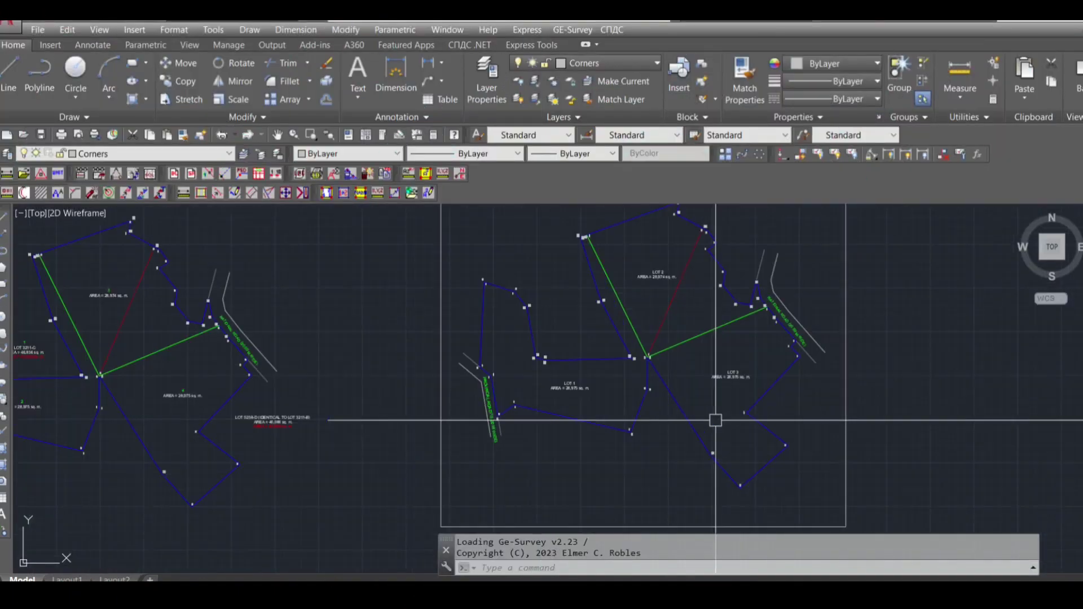
{"action": "scroll", "coordinate": [611, 417], "scroll_direction": "down", "scroll_amount": 2}
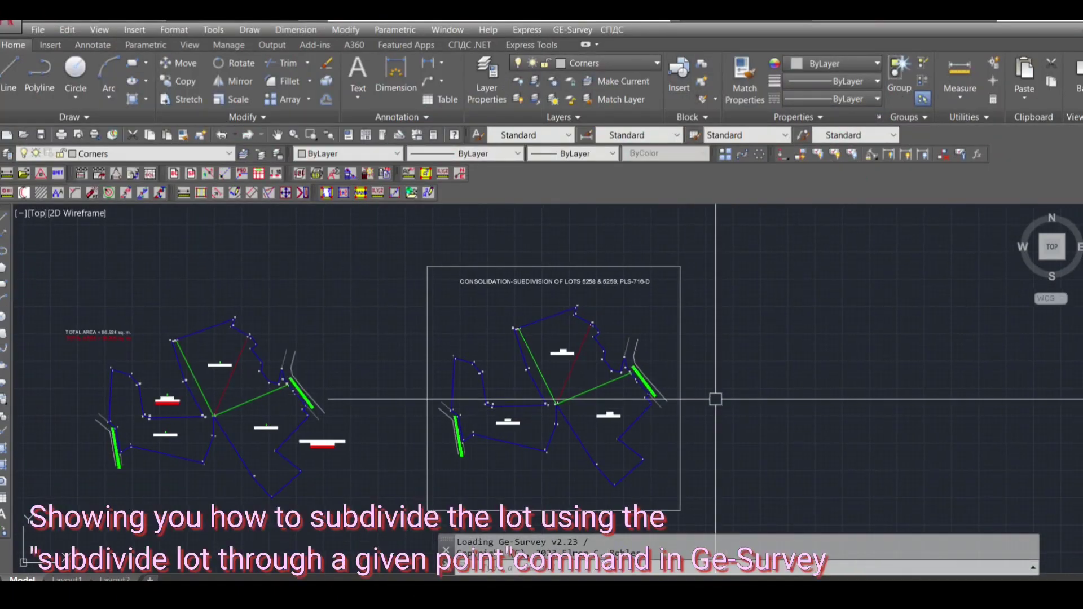
{"action": "type", "text": "cp"}
{"action": "key", "text": "Return"}
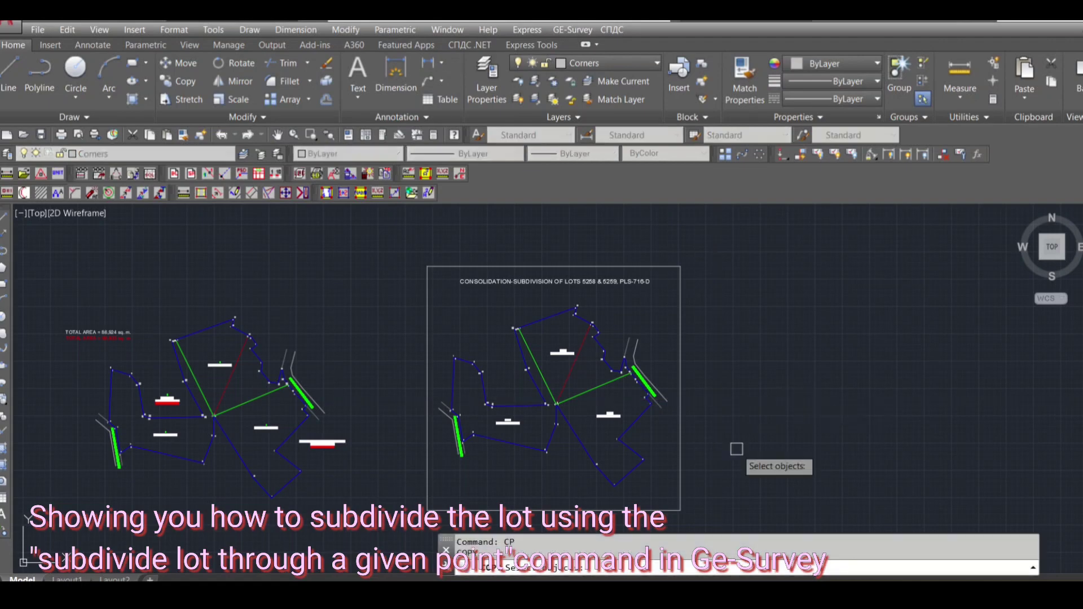
{"action": "left_click", "coordinate": [709, 511]}
{"action": "left_click", "coordinate": [404, 245]}
{"action": "key", "text": "Return"}
{"action": "left_click", "coordinate": [381, 370]}
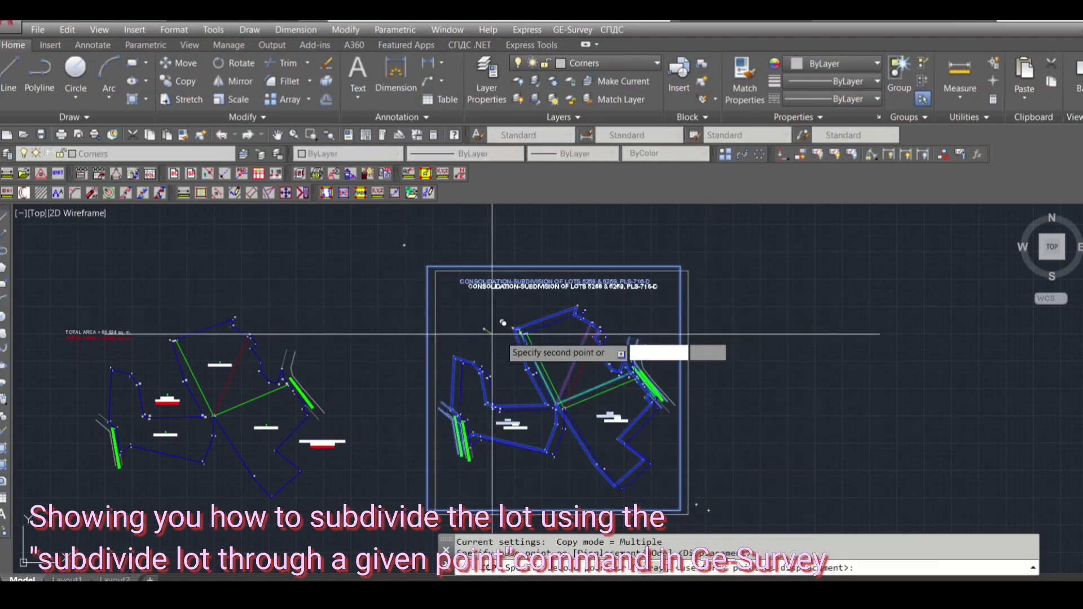
{"action": "scroll", "coordinate": [578, 394], "scroll_direction": "up", "scroll_amount": 4}
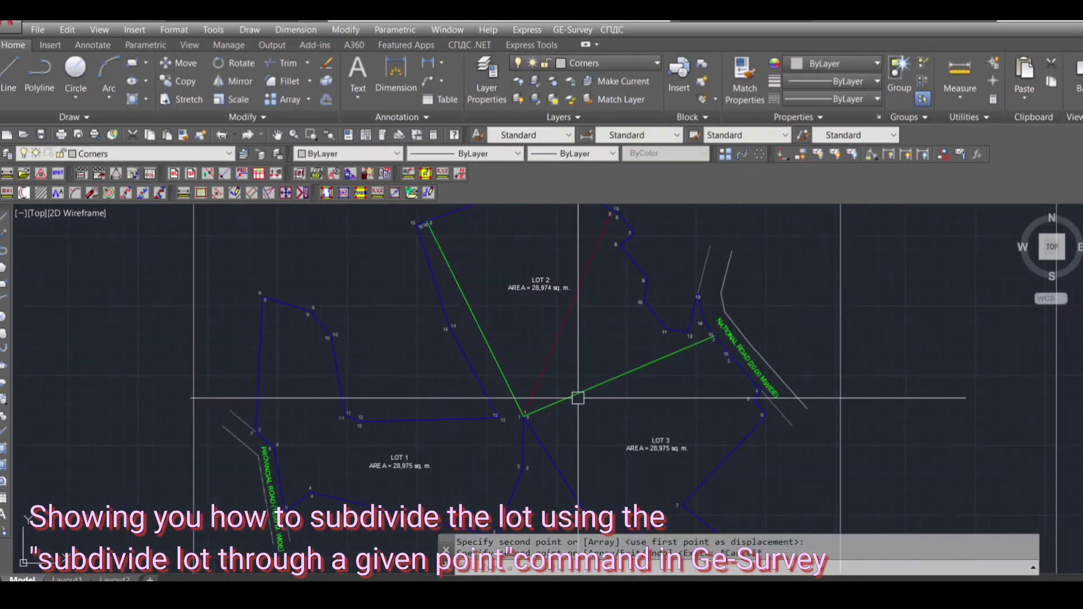
{"action": "key", "text": "Escape"}
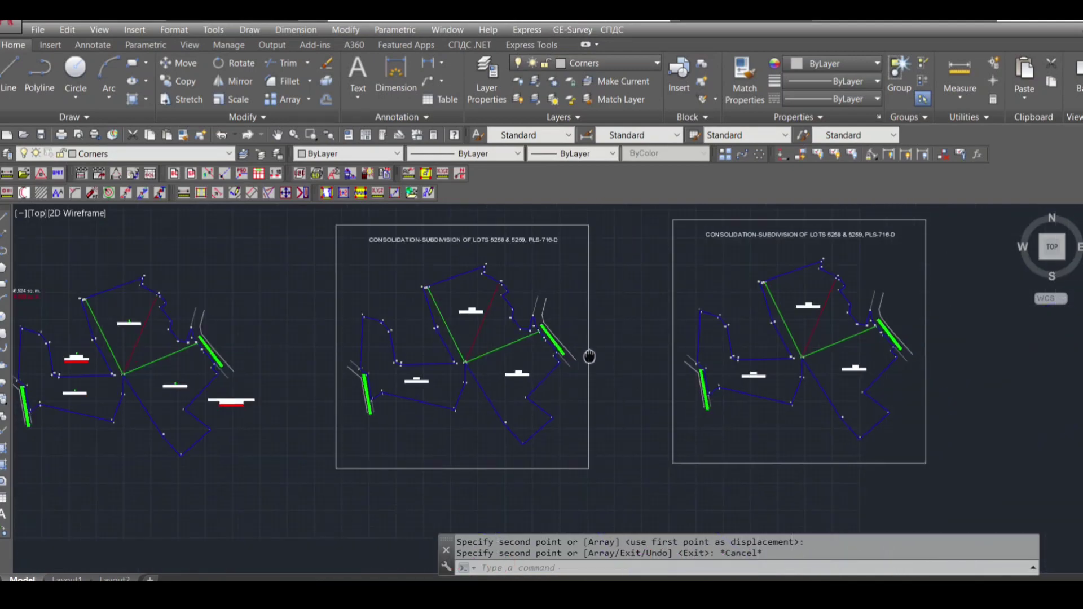
Erase the LOT 1 and LOT 2 labels and old division lines from the copied plan.
{"action": "middle_click_drag", "start_coordinate": [677, 368], "coordinate": [699, 356]}
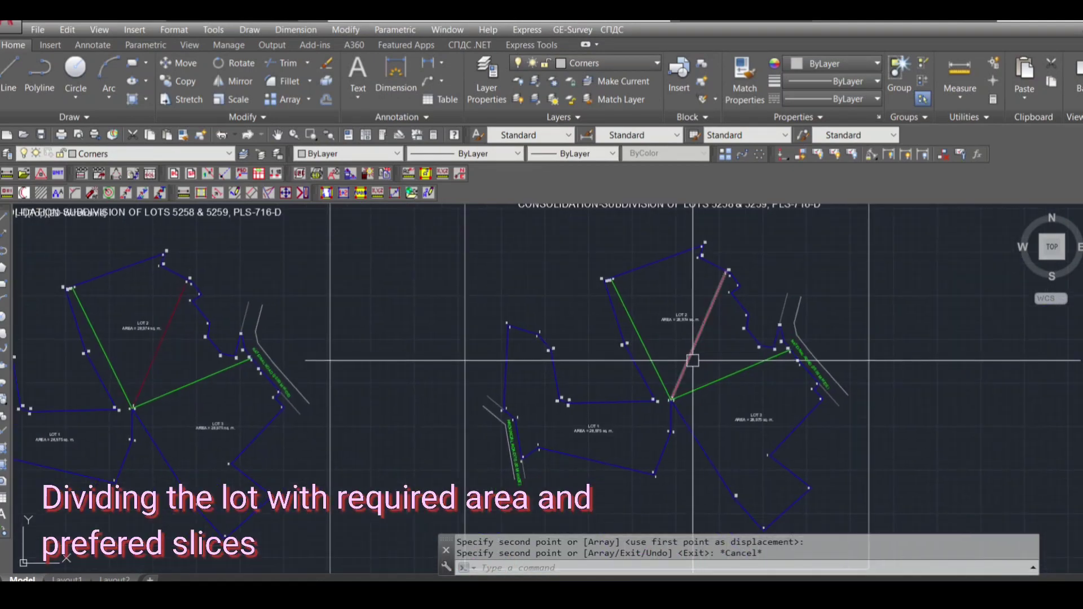
{"action": "type", "text": "e"}
{"action": "key", "text": "Return"}
{"action": "scroll", "coordinate": [689, 339], "scroll_direction": "up", "scroll_amount": 4}
{"action": "left_click_drag", "start_coordinate": [694, 339], "coordinate": [655, 280]}
{"action": "middle_click_drag", "start_coordinate": [655, 280], "coordinate": [681, 203]}
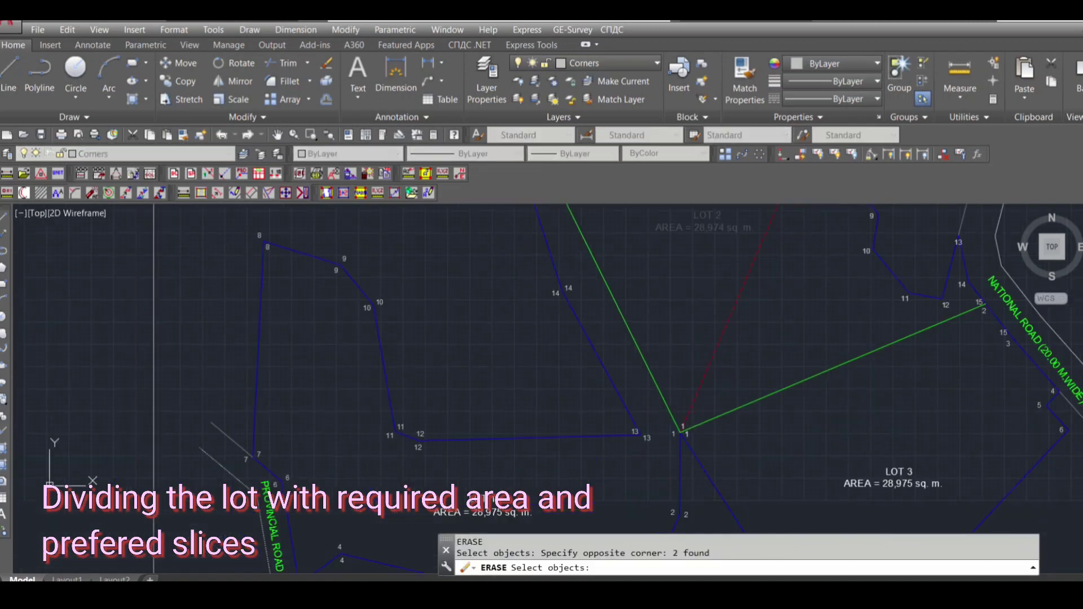
{"action": "middle_click_drag", "start_coordinate": [543, 511], "coordinate": [531, 459]}
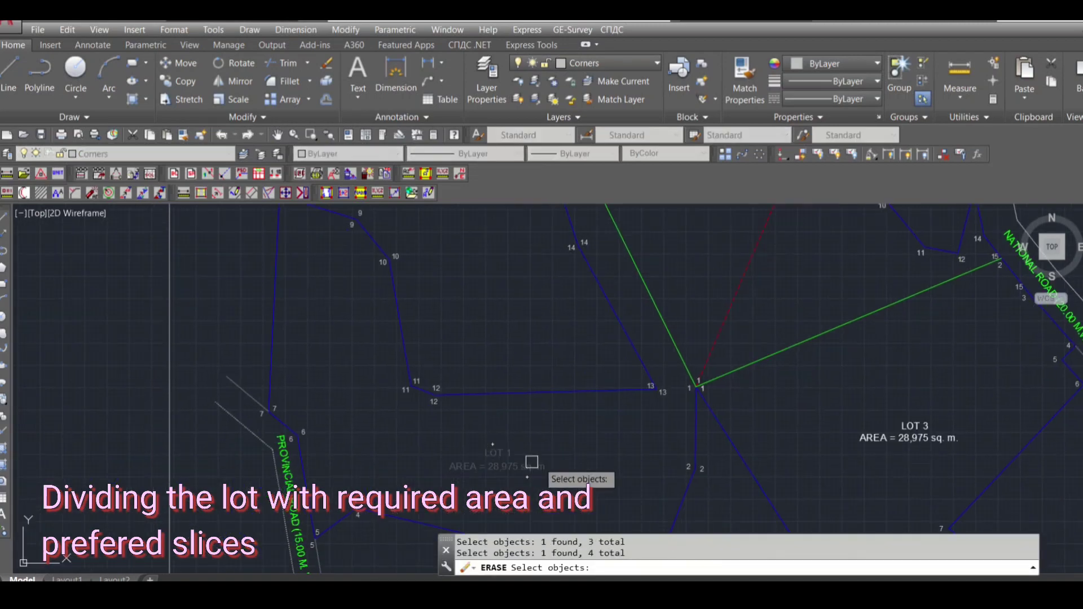
{"action": "scroll", "coordinate": [532, 462], "scroll_direction": "down", "scroll_amount": 2}
{"action": "key", "text": "Return"}
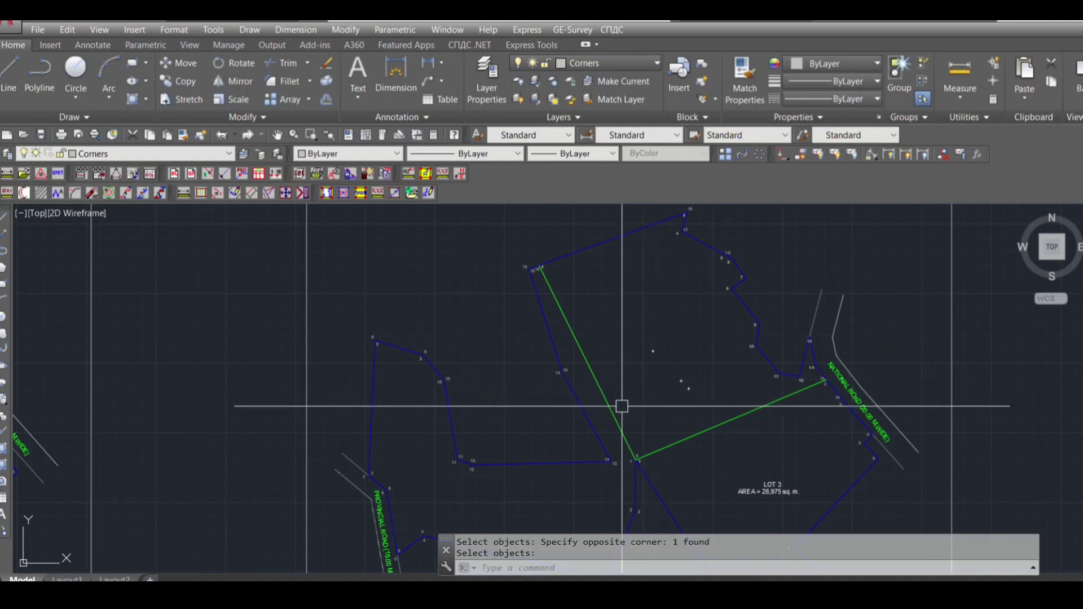
{"action": "key", "text": "Return"}
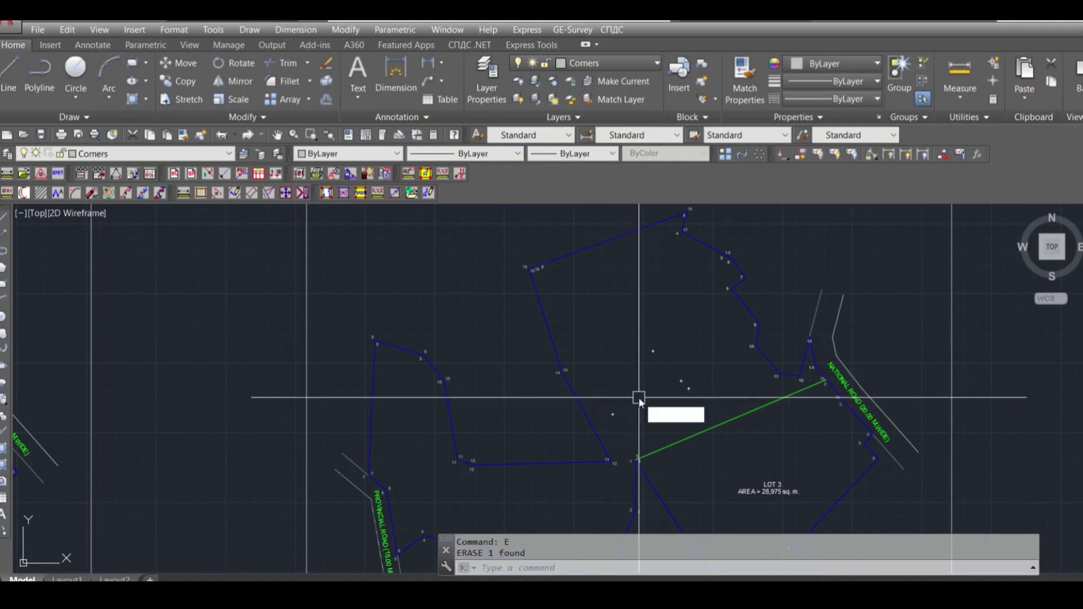
Draw a two-segment line starting at vertex 14 and ending near vertex 1.
{"action": "type", "text": "l"}
{"action": "key", "text": "Return"}
{"action": "left_click", "coordinate": [563, 372]}
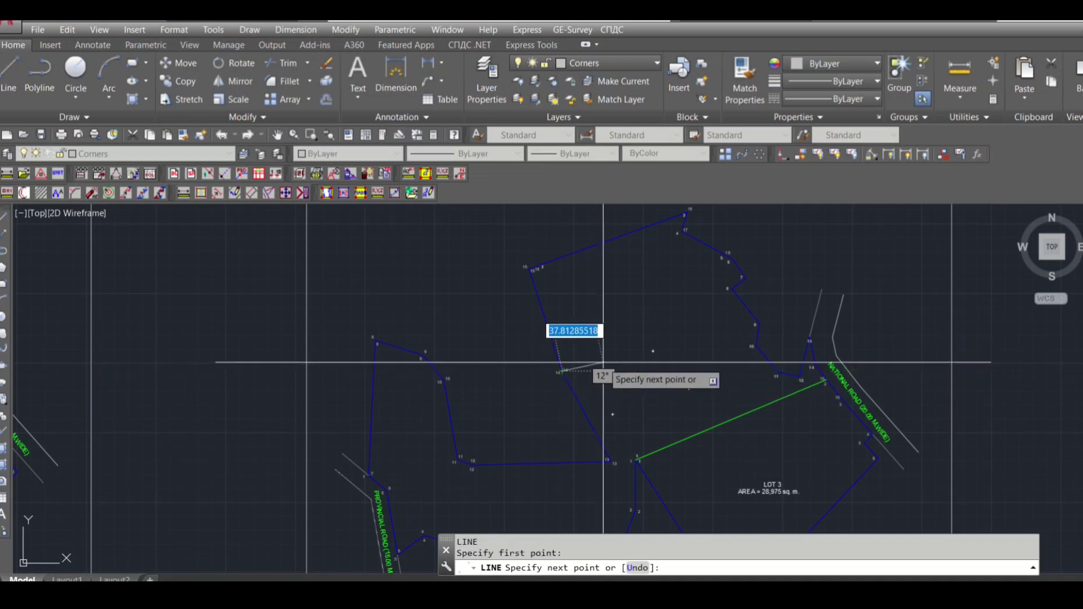
{"action": "left_click", "coordinate": [603, 358]}
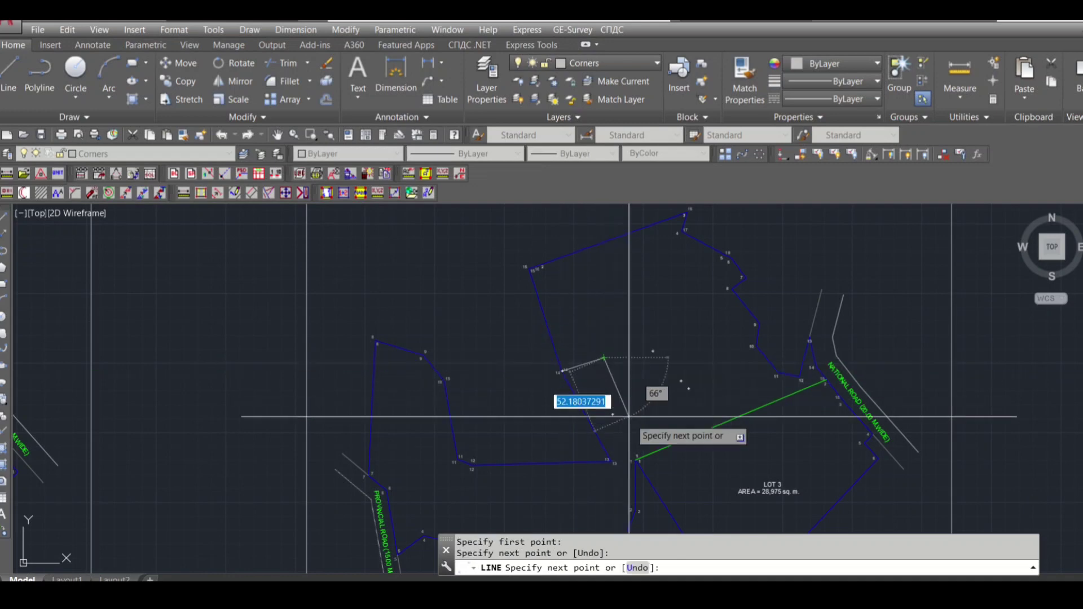
{"action": "left_click", "coordinate": [657, 451]}
{"action": "key", "text": "Escape"}
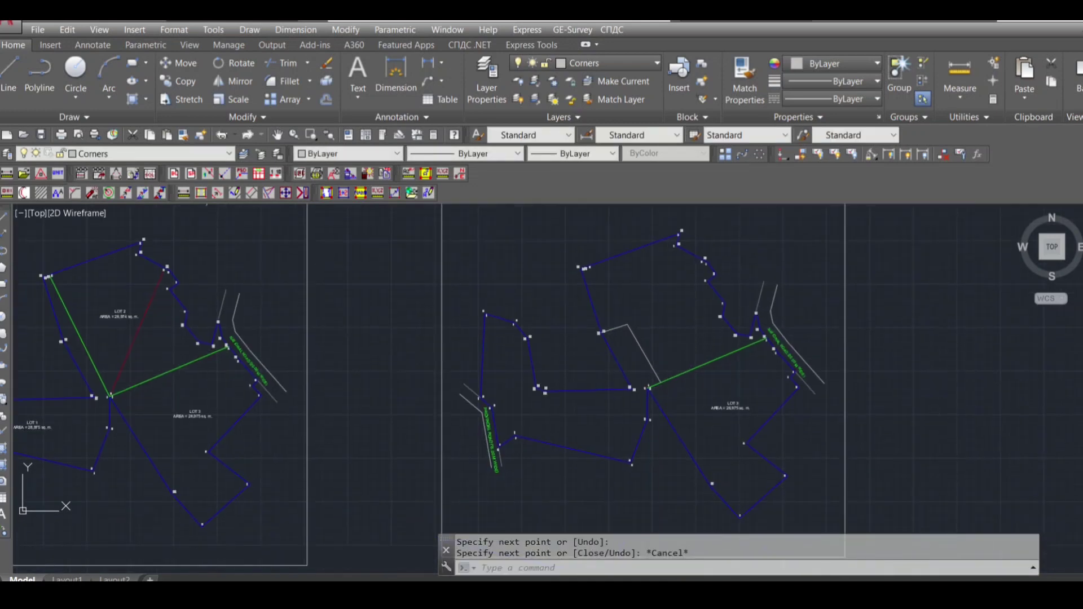
{"action": "scroll", "coordinate": [634, 327], "scroll_direction": "up", "scroll_amount": 3}
{"action": "scroll", "coordinate": [588, 322], "scroll_direction": "up", "scroll_amount": 3}
{"action": "scroll", "coordinate": [595, 349], "scroll_direction": "down", "scroll_amount": 4}
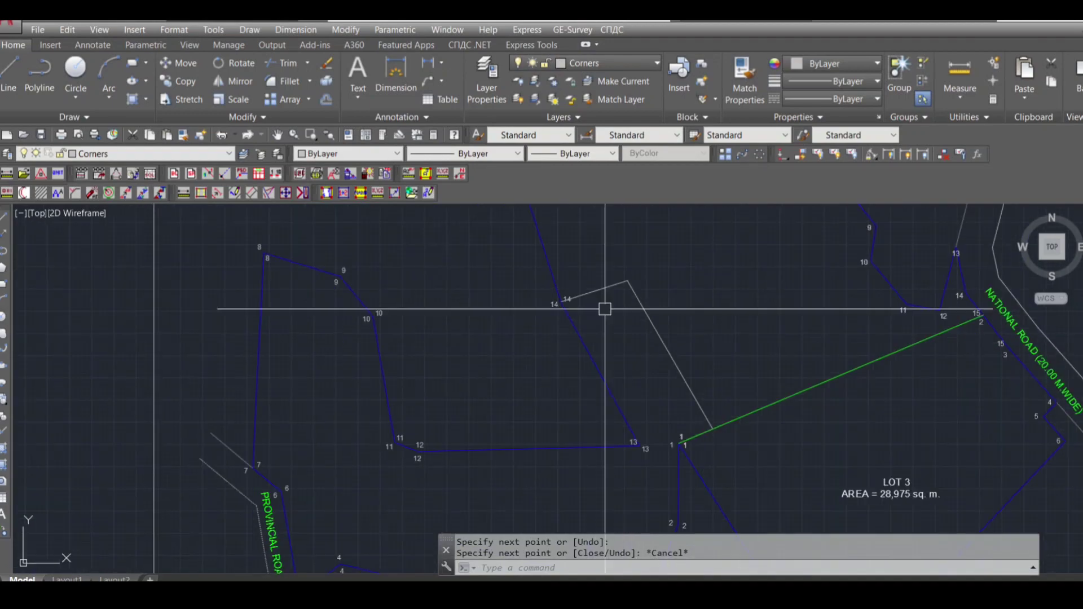
{"action": "scroll", "coordinate": [701, 316], "scroll_direction": "down", "scroll_amount": 2}
Rotate the vertex-14 line with Subdivide Lot Through a Given Point, boundary option, to 28975 sq. m.
{"action": "scroll", "coordinate": [686, 334], "scroll_direction": "down", "scroll_amount": 3}
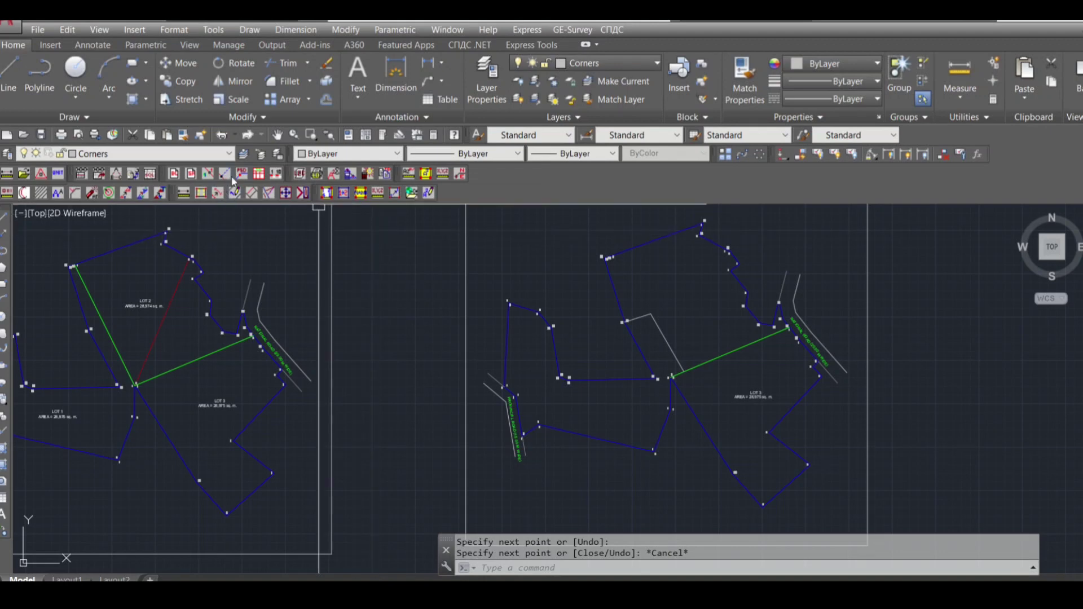
{"action": "left_click", "coordinate": [269, 194]}
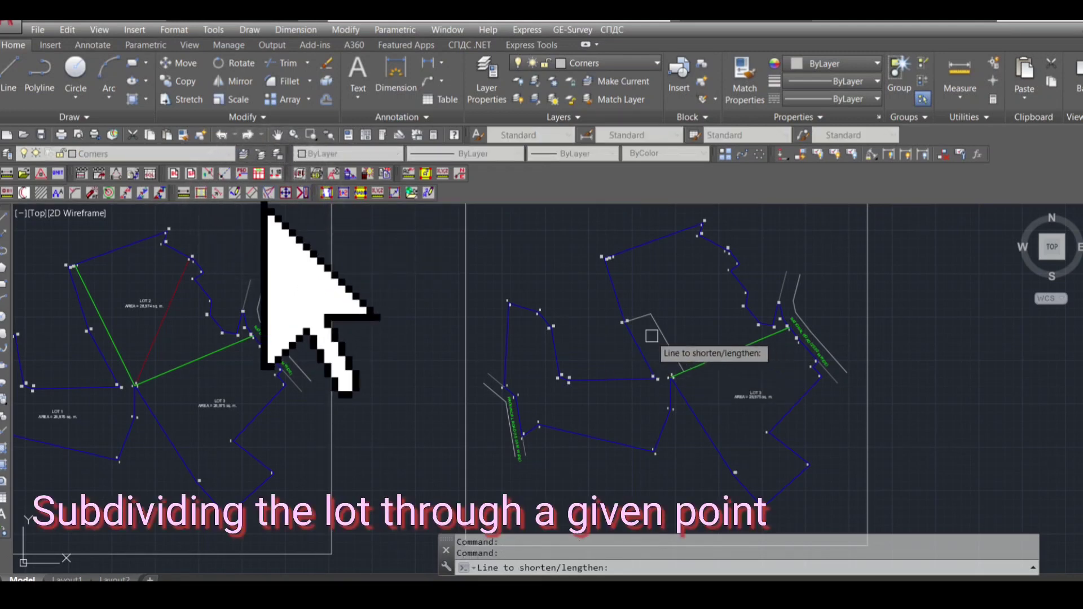
{"action": "scroll", "coordinate": [639, 330], "scroll_direction": "up", "scroll_amount": 2}
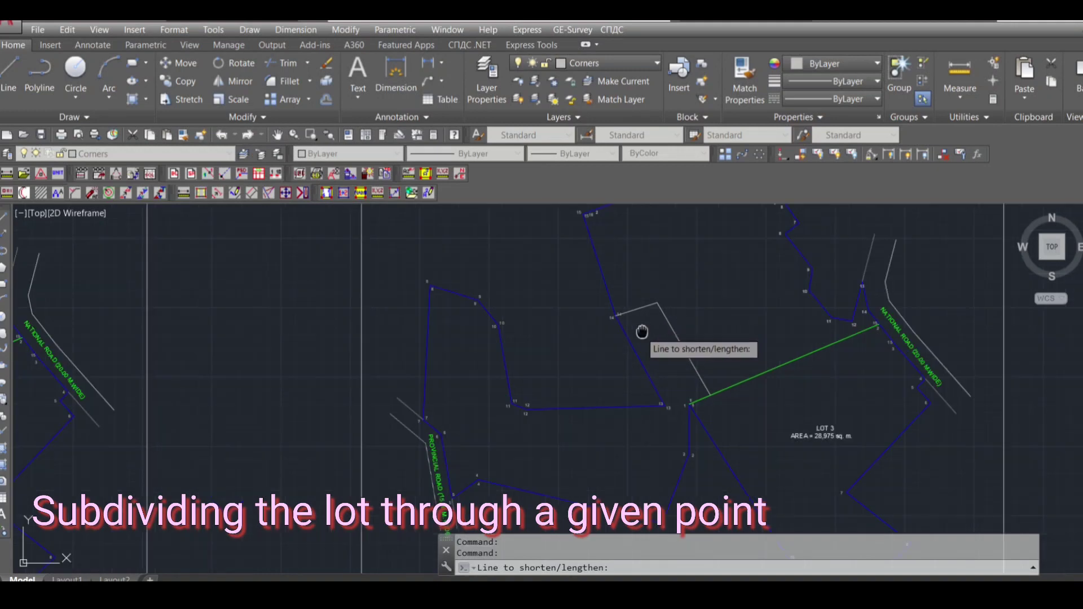
{"action": "scroll", "coordinate": [639, 316], "scroll_direction": "up", "scroll_amount": 1}
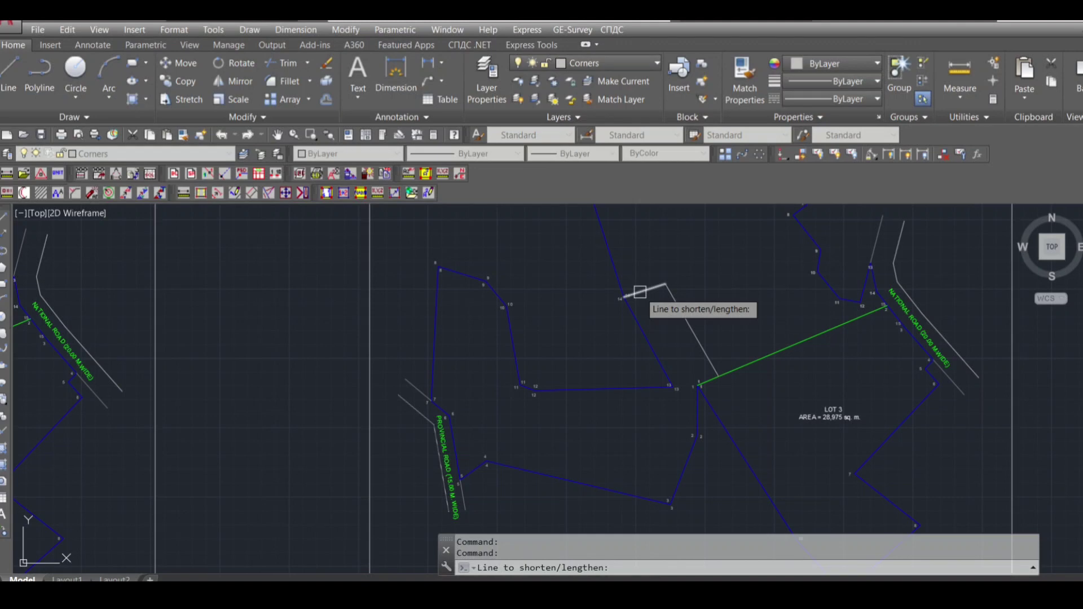
{"action": "left_click", "coordinate": [669, 295]}
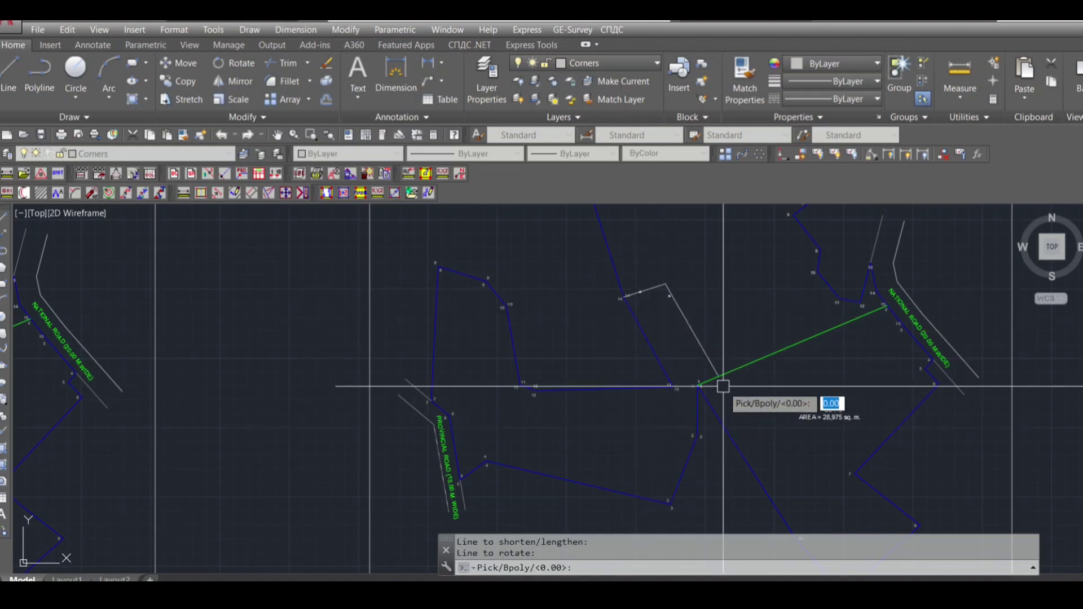
{"action": "type", "text": "b"}
{"action": "key", "text": "Return"}
{"action": "scroll", "coordinate": [725, 390], "scroll_direction": "down", "scroll_amount": 2}
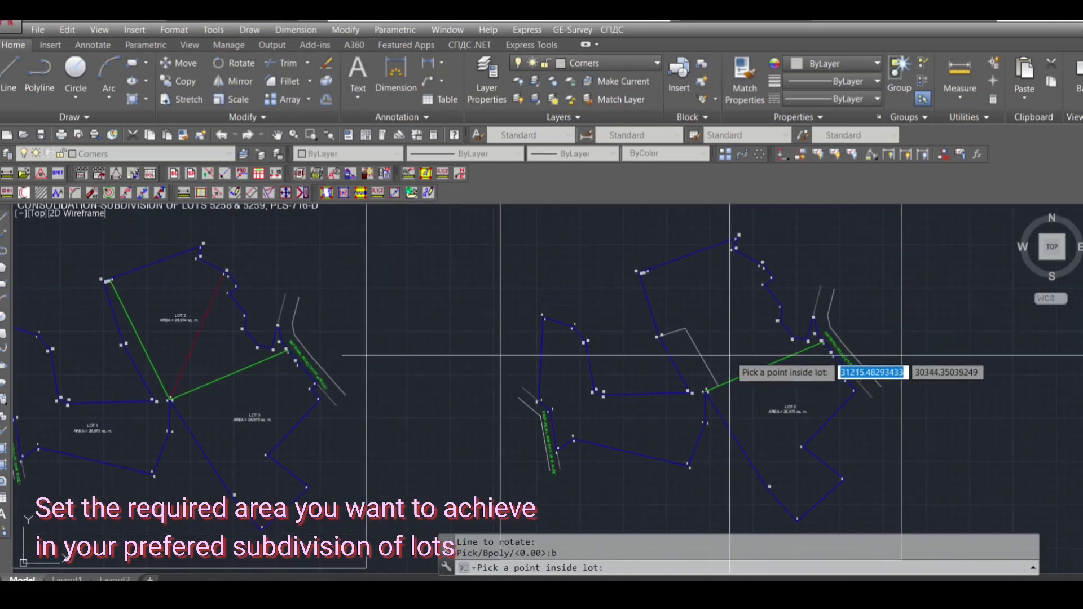
{"action": "left_click", "coordinate": [722, 378]}
{"action": "type", "text": "28975"}
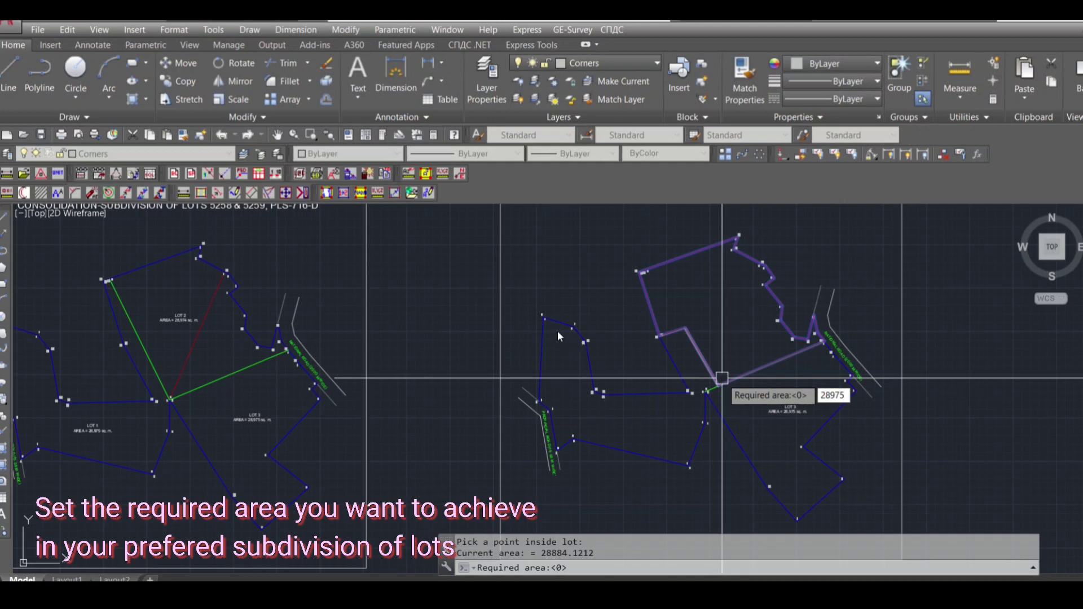
{"action": "key", "text": "Return"}
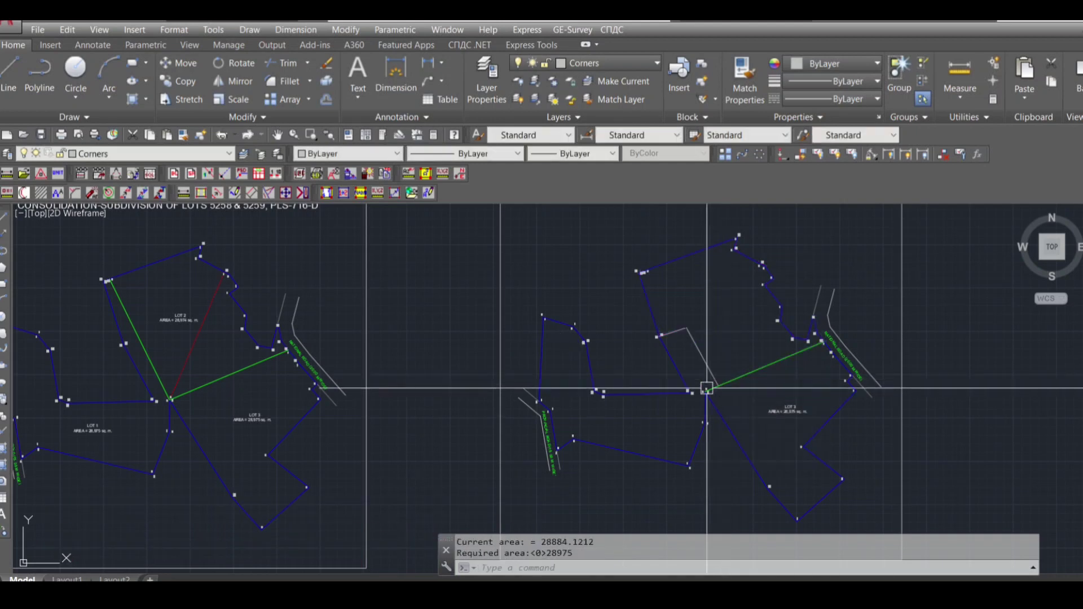
Select the adjusted line from vertex 14 to inspect it, then clear the selection.
{"action": "scroll", "coordinate": [743, 346], "scroll_direction": "up", "scroll_amount": 4}
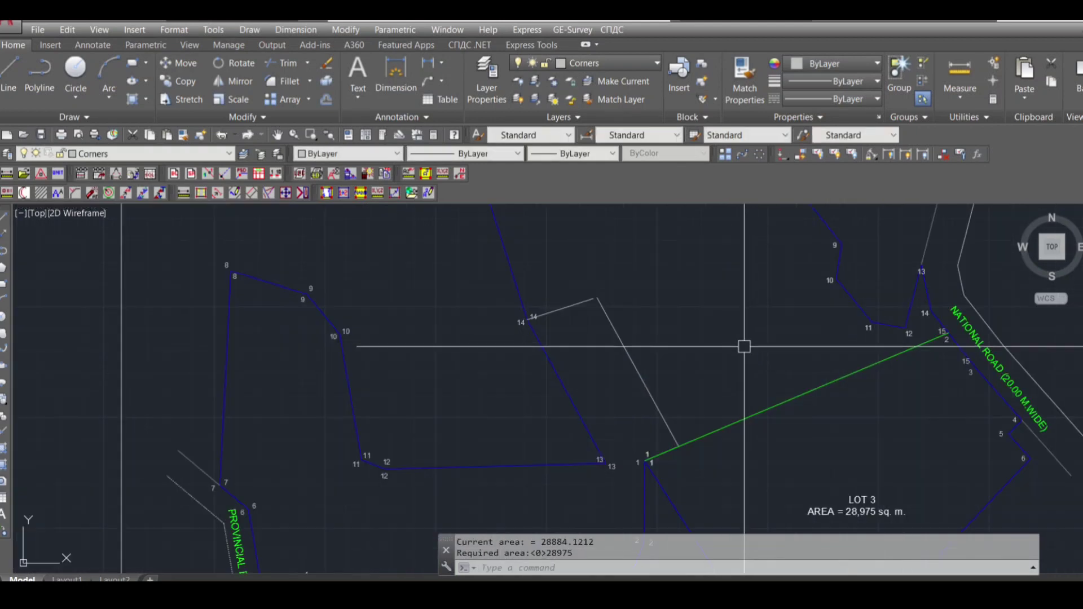
{"action": "scroll", "coordinate": [601, 289], "scroll_direction": "up", "scroll_amount": 4}
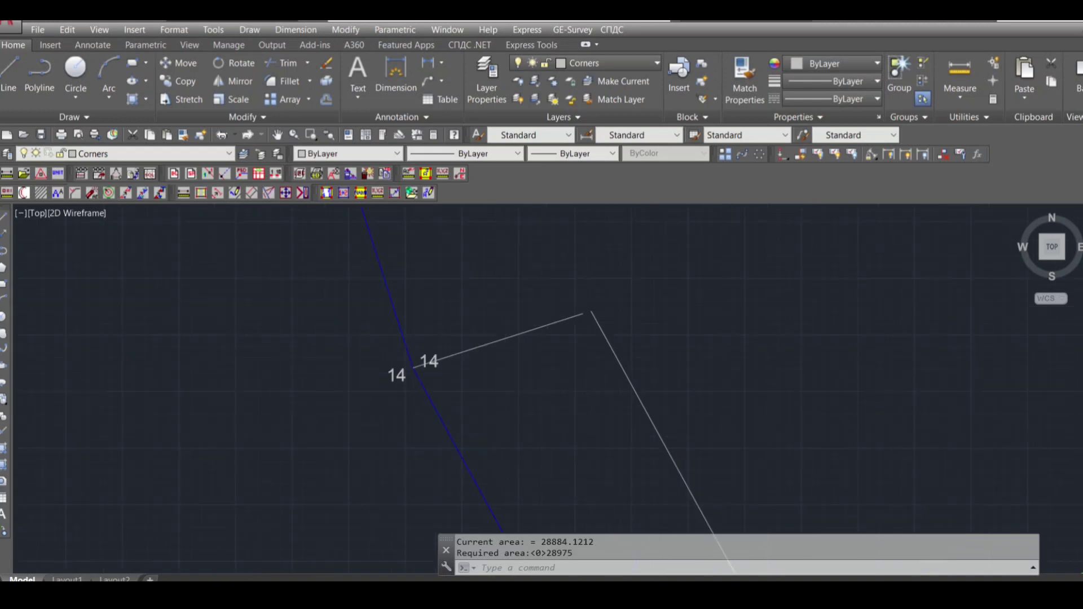
{"action": "scroll", "coordinate": [589, 294], "scroll_direction": "up", "scroll_amount": 2}
{"action": "scroll", "coordinate": [586, 338], "scroll_direction": "down", "scroll_amount": 2}
{"action": "scroll", "coordinate": [567, 316], "scroll_direction": "up", "scroll_amount": 2}
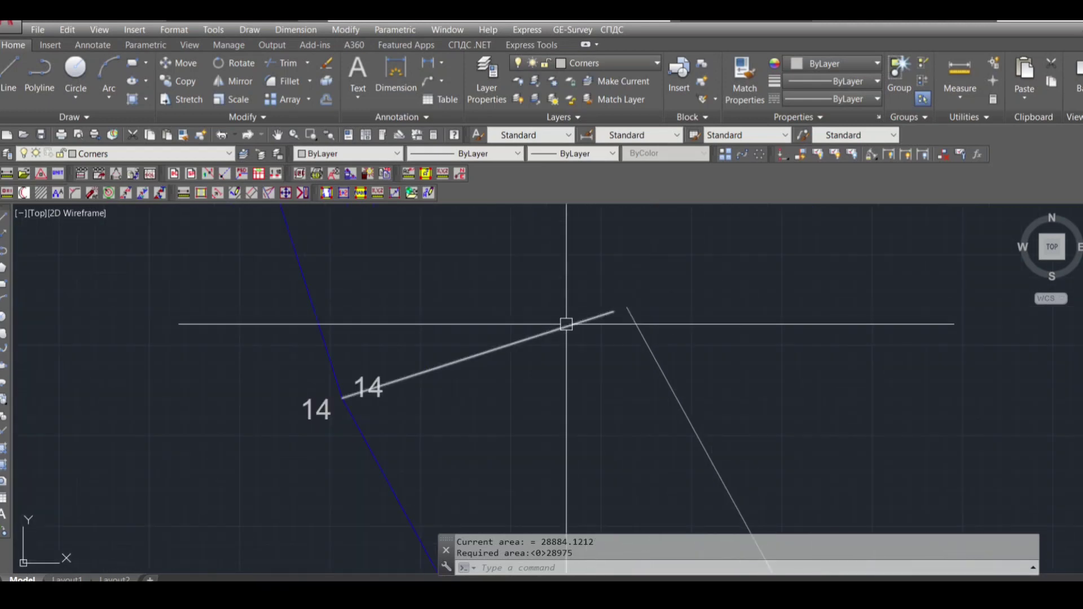
{"action": "left_click", "coordinate": [570, 325]}
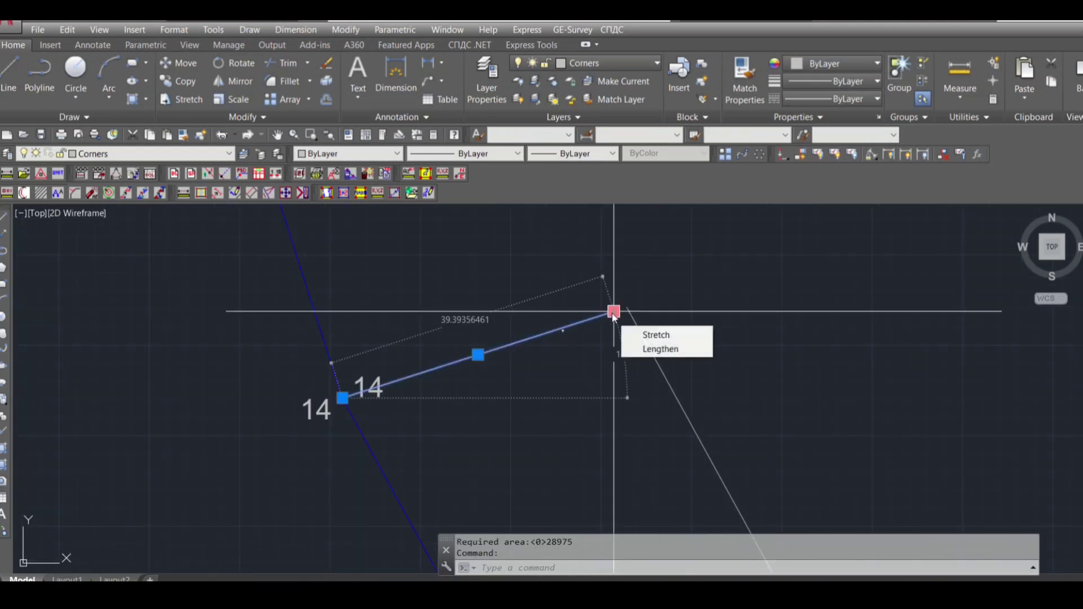
{"action": "scroll", "coordinate": [598, 338], "scroll_direction": "down", "scroll_amount": 1}
{"action": "scroll", "coordinate": [578, 339], "scroll_direction": "down", "scroll_amount": 1}
{"action": "key", "text": "Escape"}
{"action": "key", "text": "Escape"}
{"action": "scroll", "coordinate": [598, 333], "scroll_direction": "down", "scroll_amount": 2}
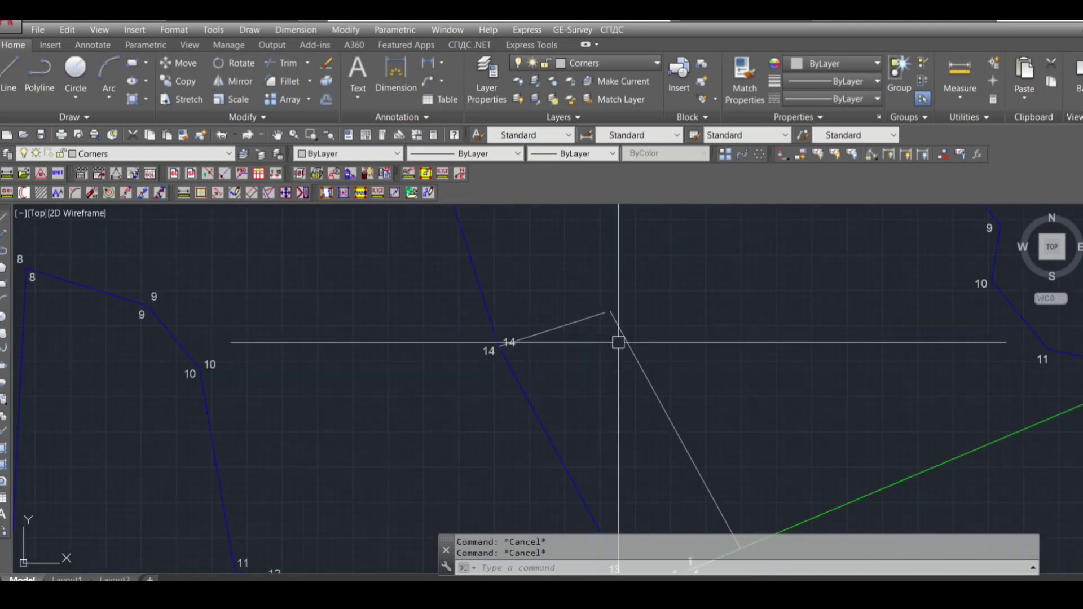
{"action": "scroll", "coordinate": [620, 333], "scroll_direction": "up", "scroll_amount": 2}
{"action": "scroll", "coordinate": [620, 327], "scroll_direction": "up", "scroll_amount": 2}
{"action": "scroll", "coordinate": [629, 324], "scroll_direction": "down", "scroll_amount": 4}
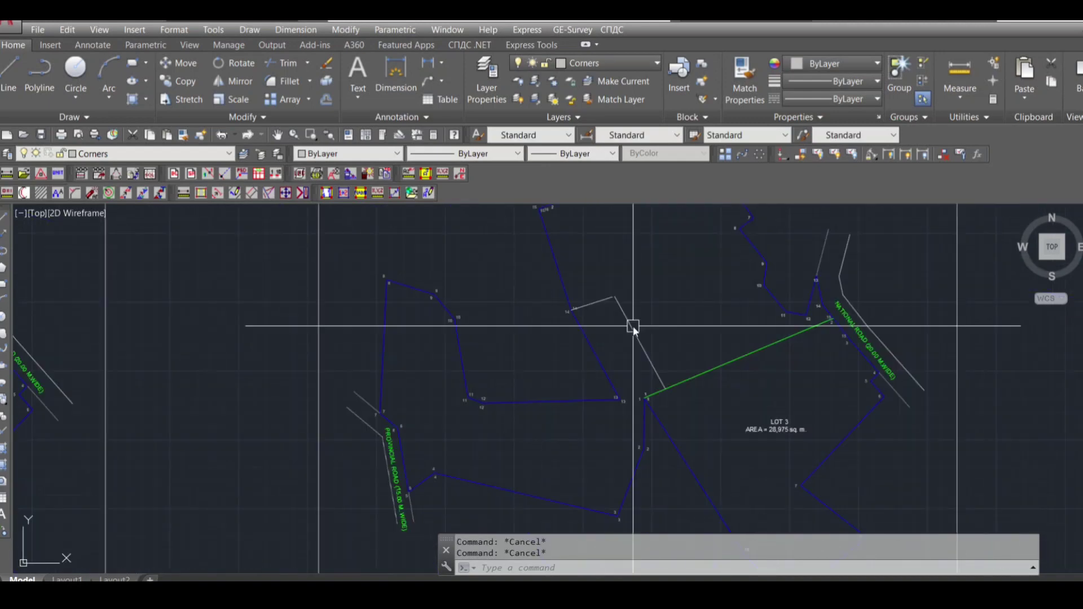
Start an erase and then a line from the lot corner, cancelling both.
{"action": "type", "text": "e"}
{"action": "key", "text": "Return"}
{"action": "key", "text": "Escape"}
{"action": "key", "text": "Escape"}
{"action": "type", "text": "l"}
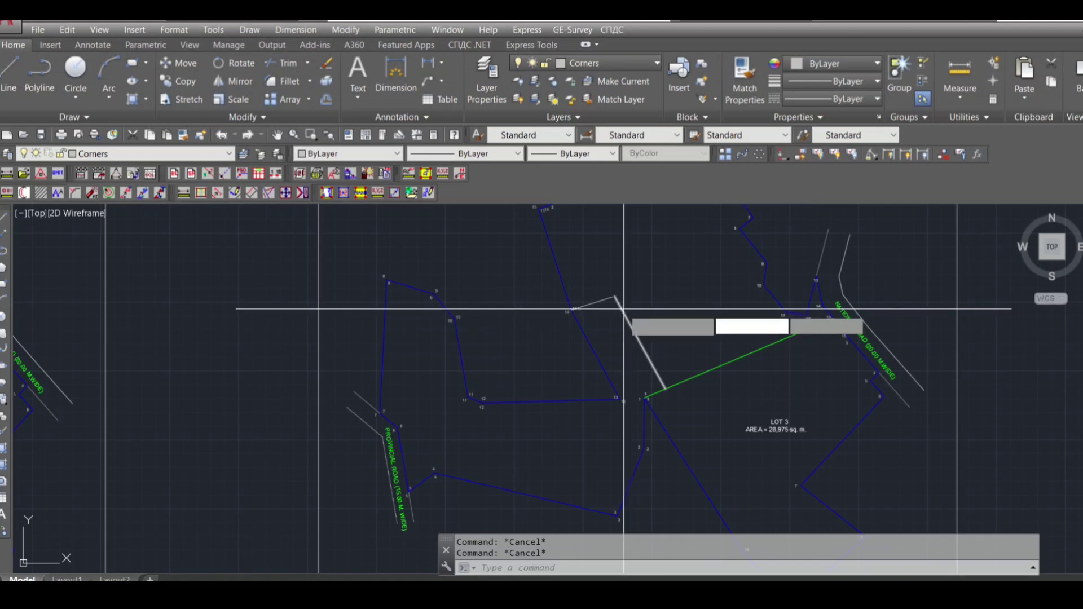
{"action": "key", "text": "Return"}
{"action": "scroll", "coordinate": [617, 301], "scroll_direction": "up", "scroll_amount": 2}
{"action": "scroll", "coordinate": [605, 293], "scroll_direction": "up", "scroll_amount": 3}
{"action": "left_click", "coordinate": [605, 293]}
{"action": "scroll", "coordinate": [643, 327], "scroll_direction": "down", "scroll_amount": 3}
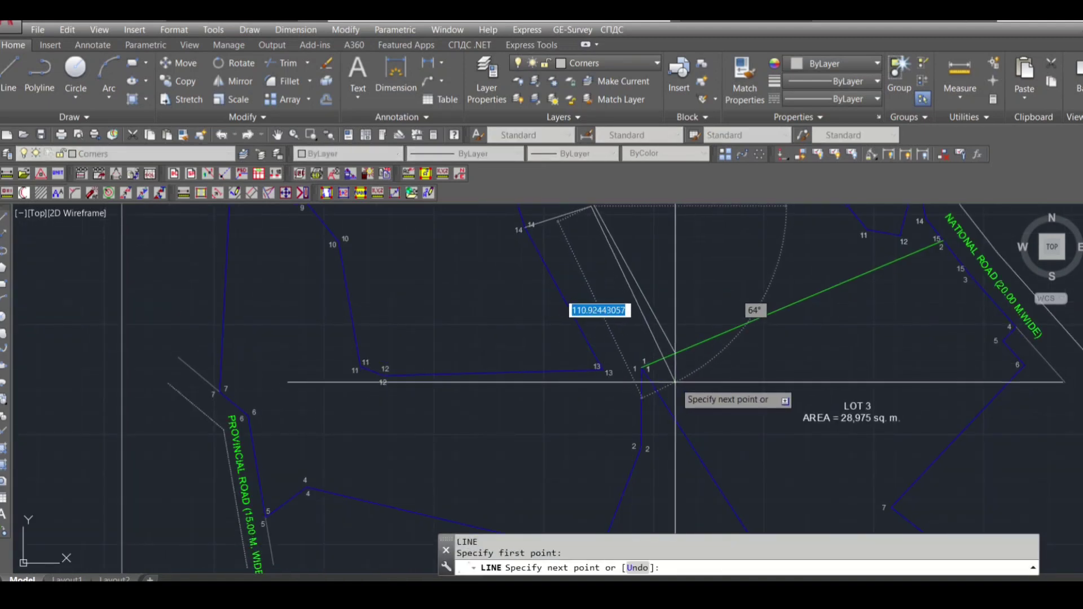
{"action": "key", "text": "Escape"}
{"action": "key", "text": "Escape"}
Erase the leftover line next to the green dividing line.
{"action": "type", "text": "e"}
{"action": "key", "text": "Return"}
{"action": "left_click", "coordinate": [664, 333]}
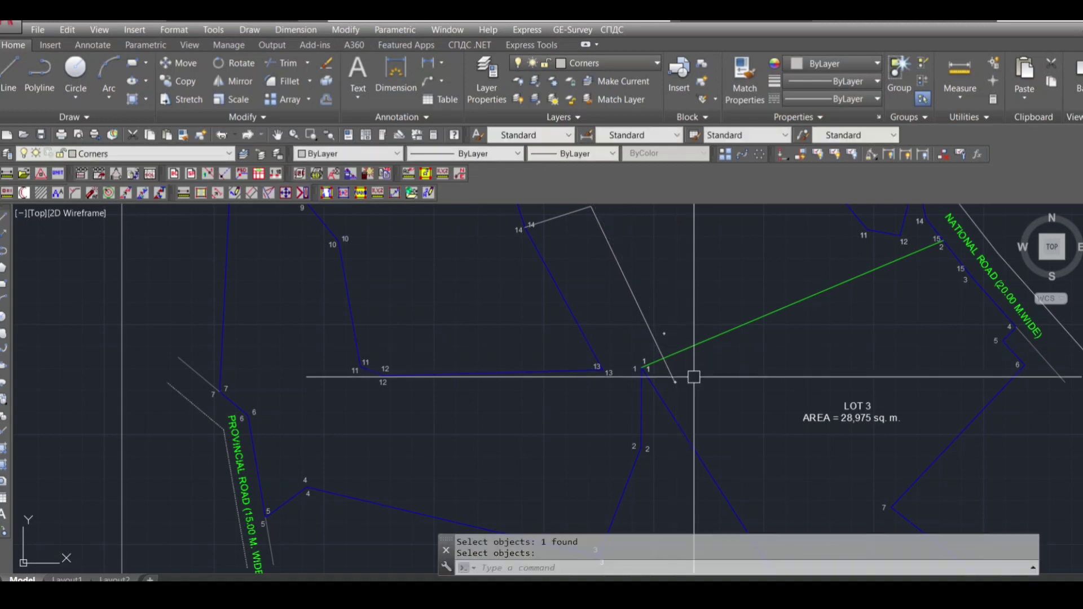
{"action": "key", "text": "Return"}
Start a trim using the green dividing line as cutting edge, then cancel it.
{"action": "type", "text": "tr"}
{"action": "key", "text": "Return"}
{"action": "left_click", "coordinate": [688, 347]}
{"action": "key", "text": "Return"}
{"action": "scroll", "coordinate": [674, 385], "scroll_direction": "down", "scroll_amount": 2}
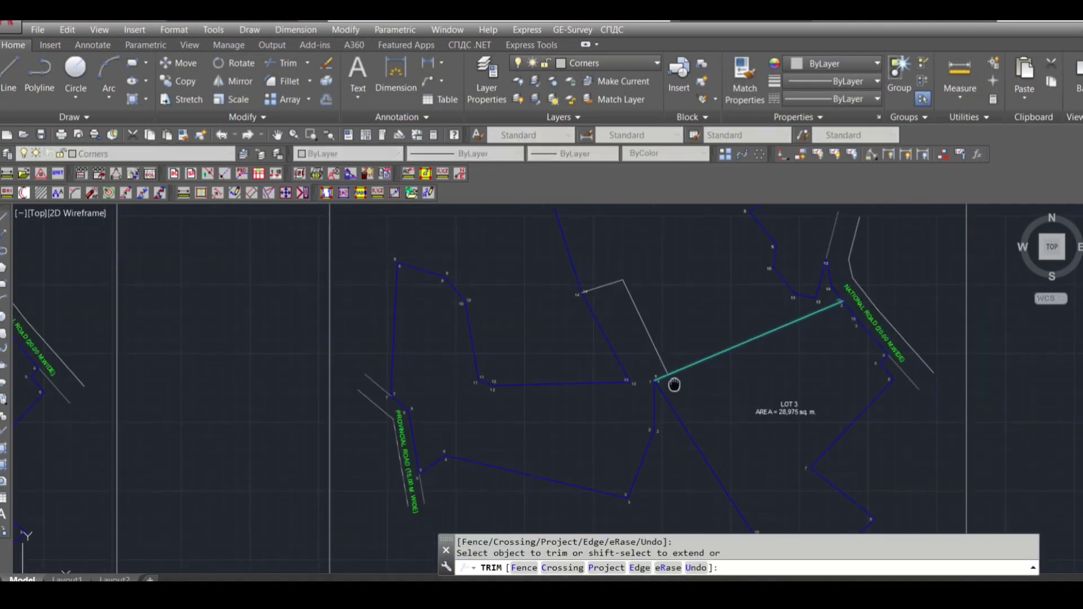
{"action": "scroll", "coordinate": [674, 385], "scroll_direction": "down", "scroll_amount": 3}
{"action": "key", "text": "Escape"}
{"action": "key", "text": "Escape"}
{"action": "scroll", "coordinate": [682, 369], "scroll_direction": "up", "scroll_amount": 3}
{"action": "scroll", "coordinate": [649, 353], "scroll_direction": "down", "scroll_amount": 3}
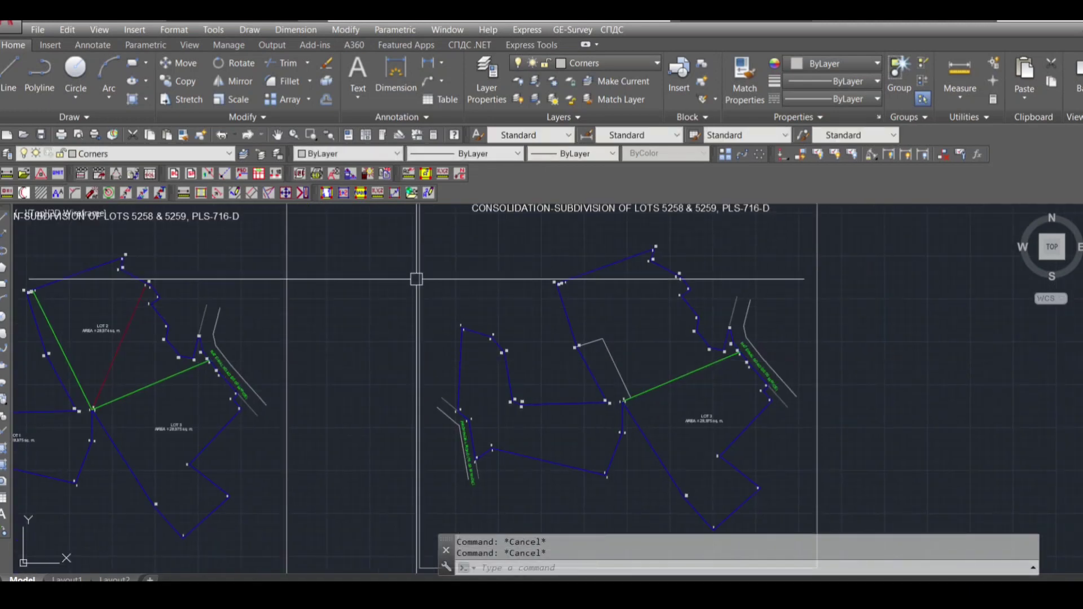
Add a second green dividing line via Subdivide Lot Through a Given Point, point option, area 28975.
{"action": "middle_click_drag", "start_coordinate": [346, 237], "coordinate": [355, 278]}
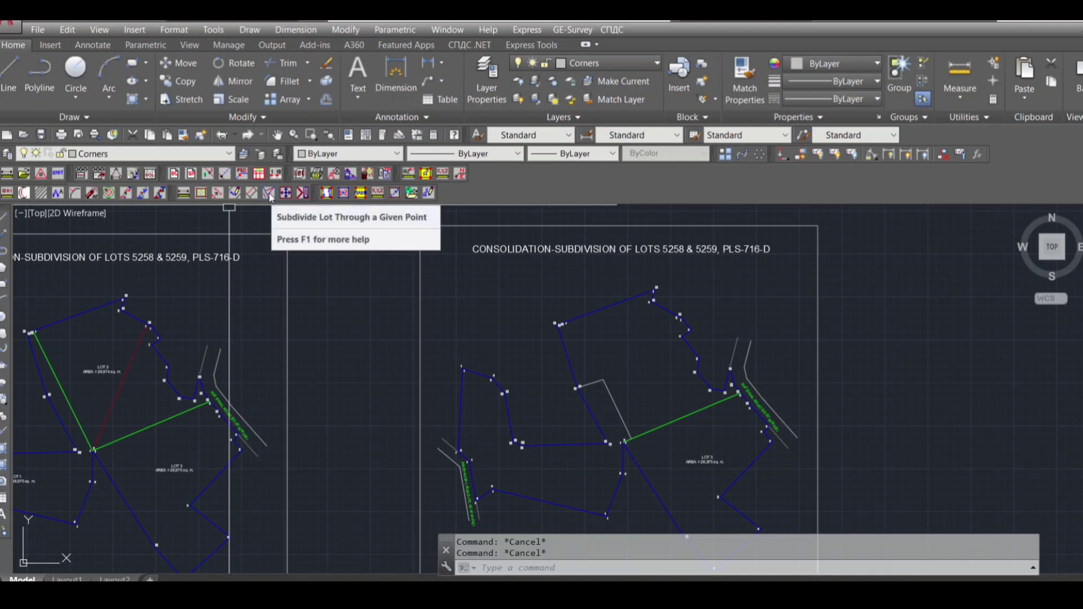
{"action": "left_click", "coordinate": [270, 195]}
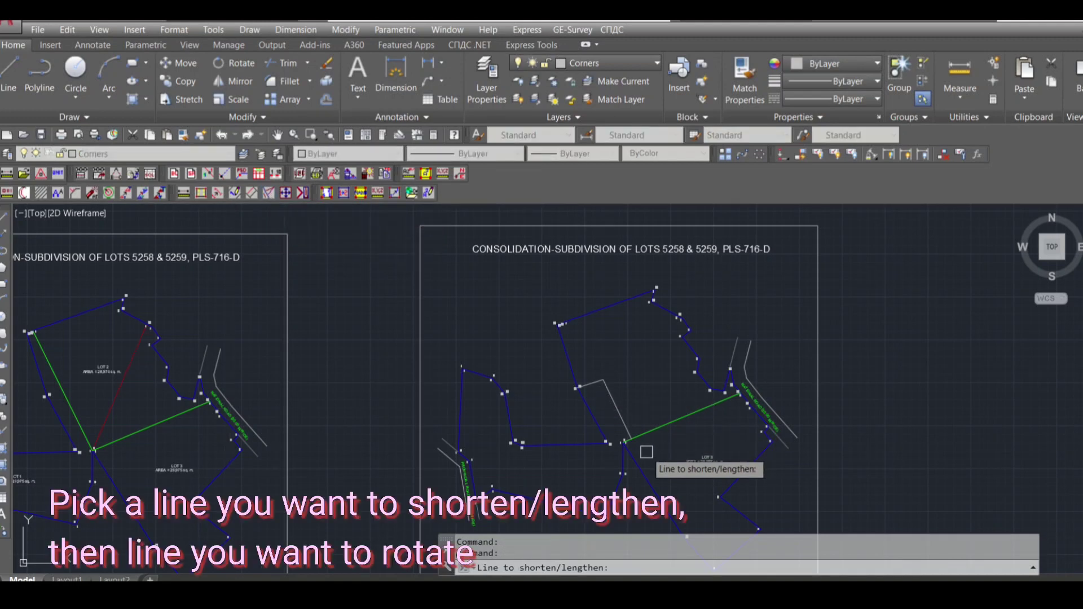
{"action": "middle_click_drag", "start_coordinate": [646, 450], "coordinate": [651, 429]}
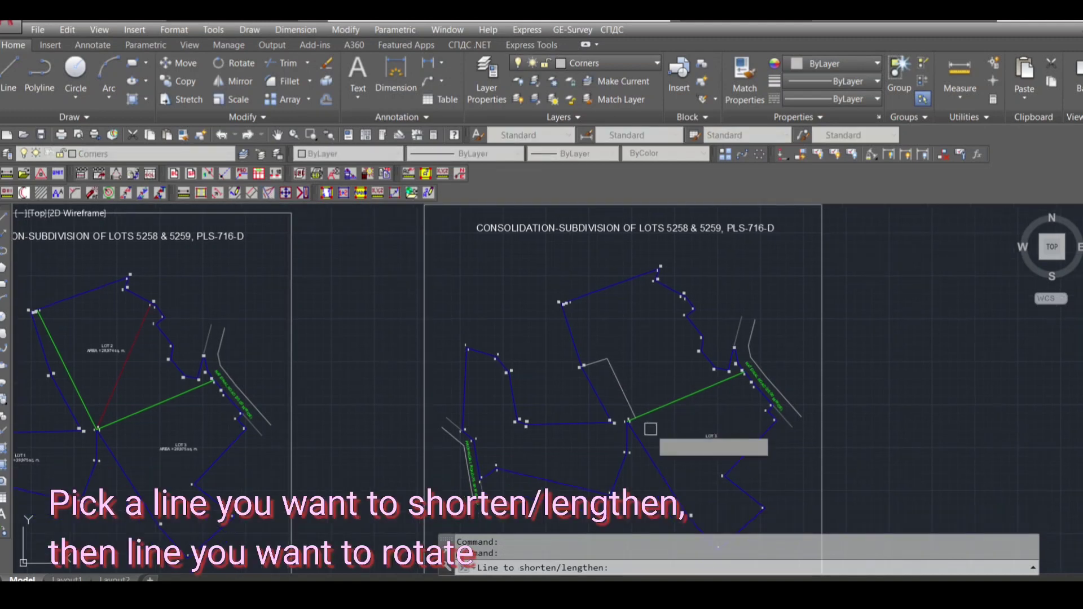
{"action": "left_click", "coordinate": [630, 407]}
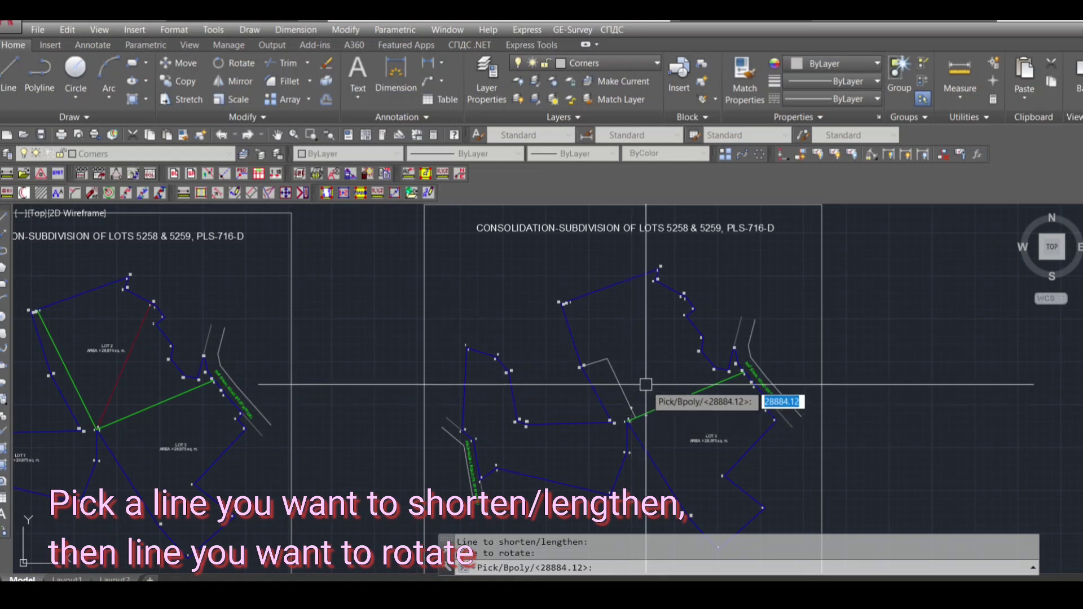
{"action": "type", "text": "p"}
{"action": "key", "text": "Return"}
{"action": "left_click", "coordinate": [643, 392]}
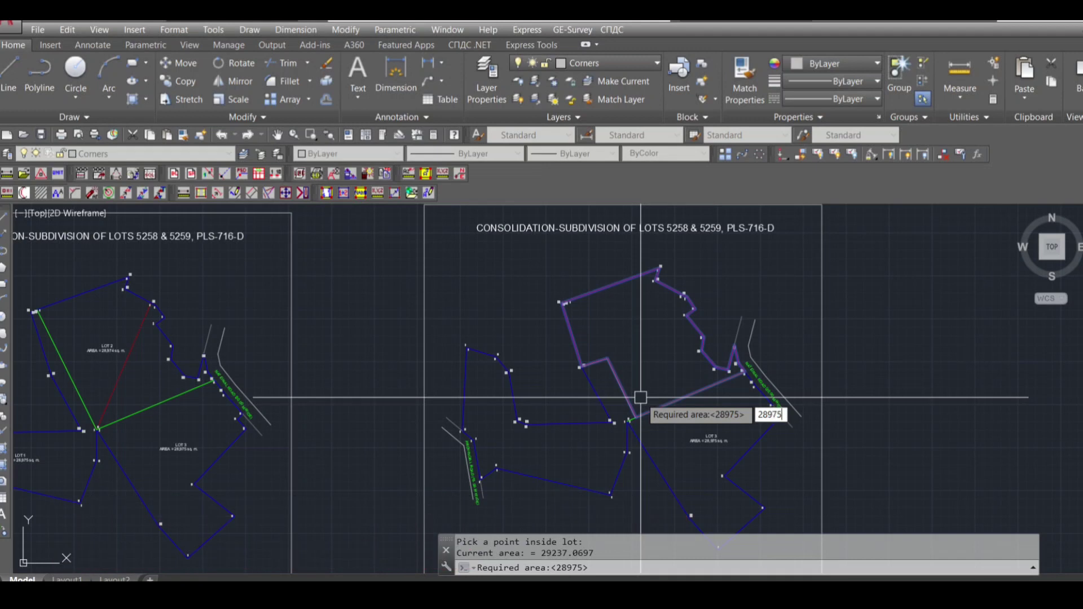
{"action": "key", "text": "Return"}
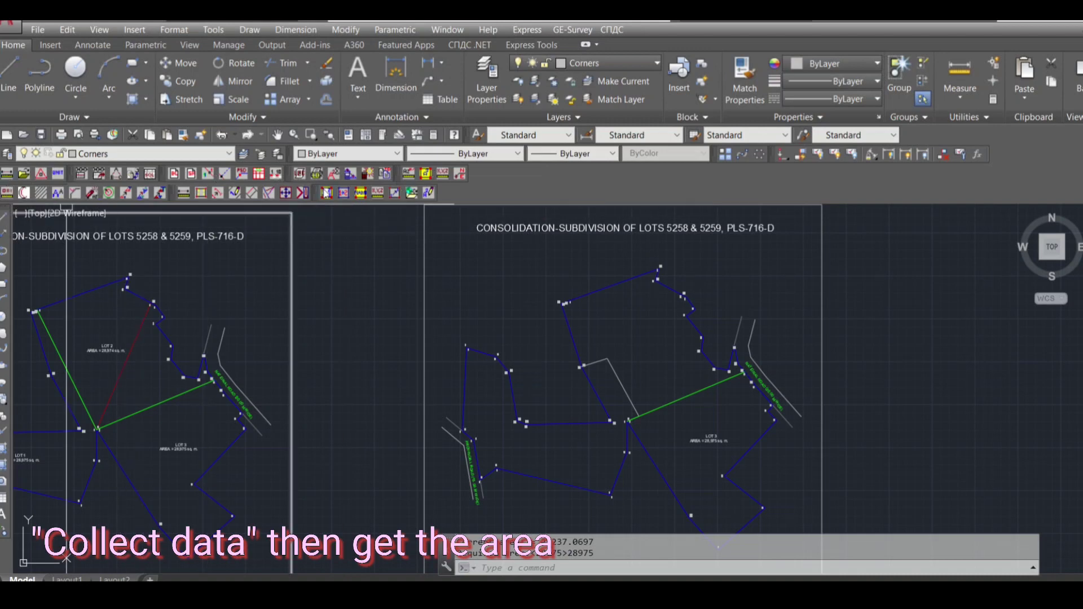
Record the upper lot as Block 1, Lot 4 with the Lot Data Collector, picking near corner 1.
{"action": "left_click", "coordinate": [326, 193]}
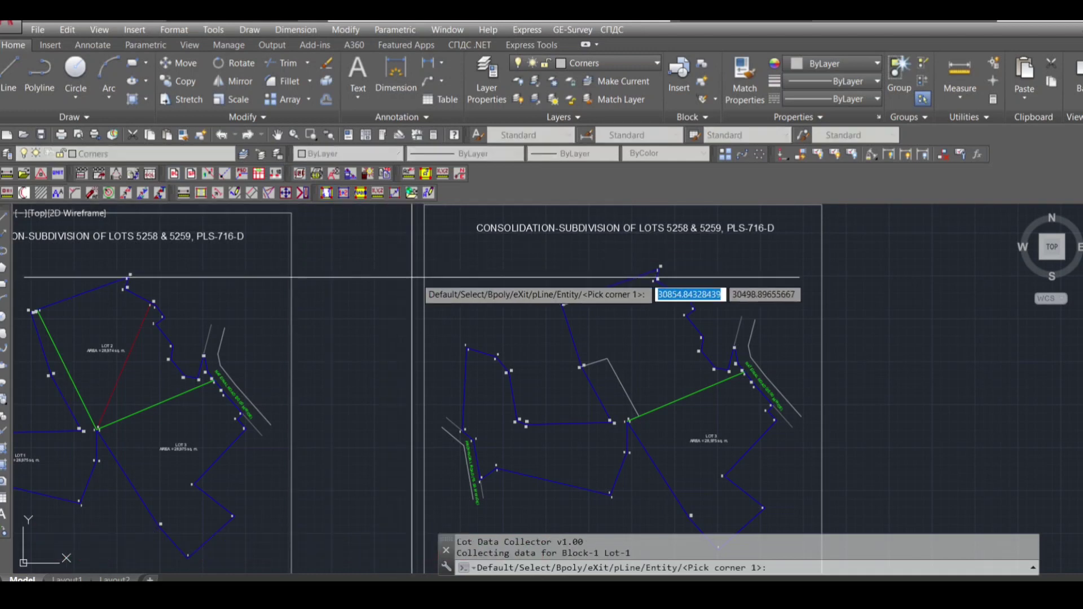
{"action": "key", "text": "Return"}
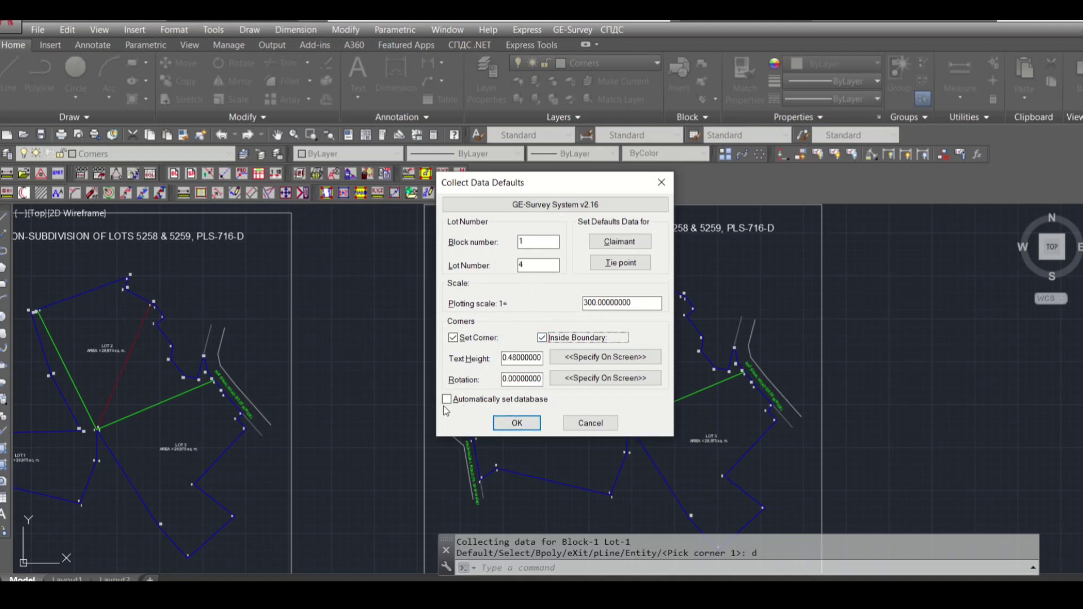
{"action": "left_click", "coordinate": [517, 423]}
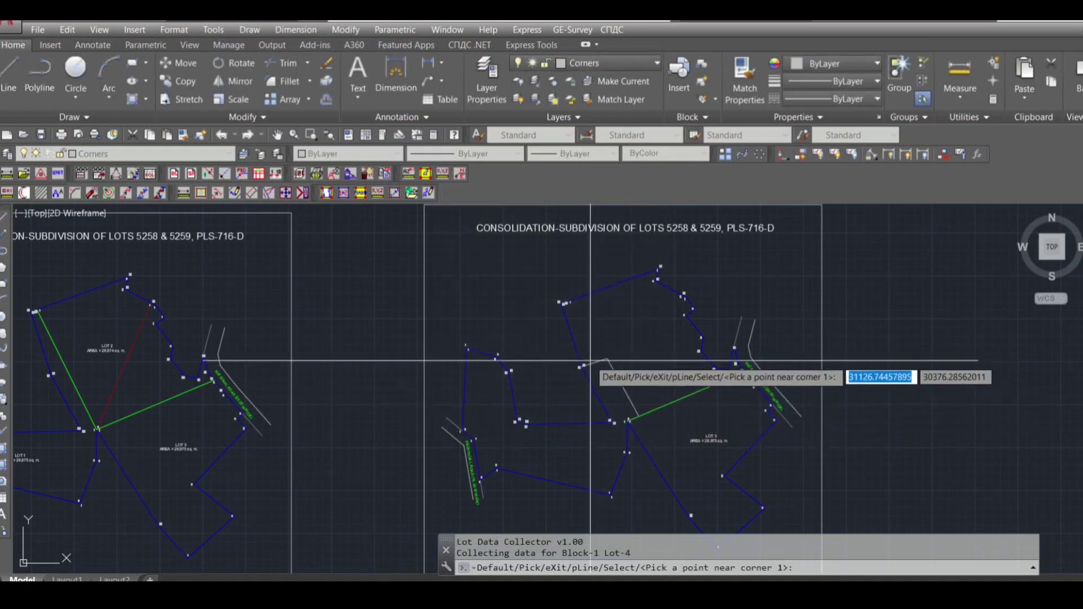
{"action": "scroll", "coordinate": [592, 361], "scroll_direction": "up", "scroll_amount": 2}
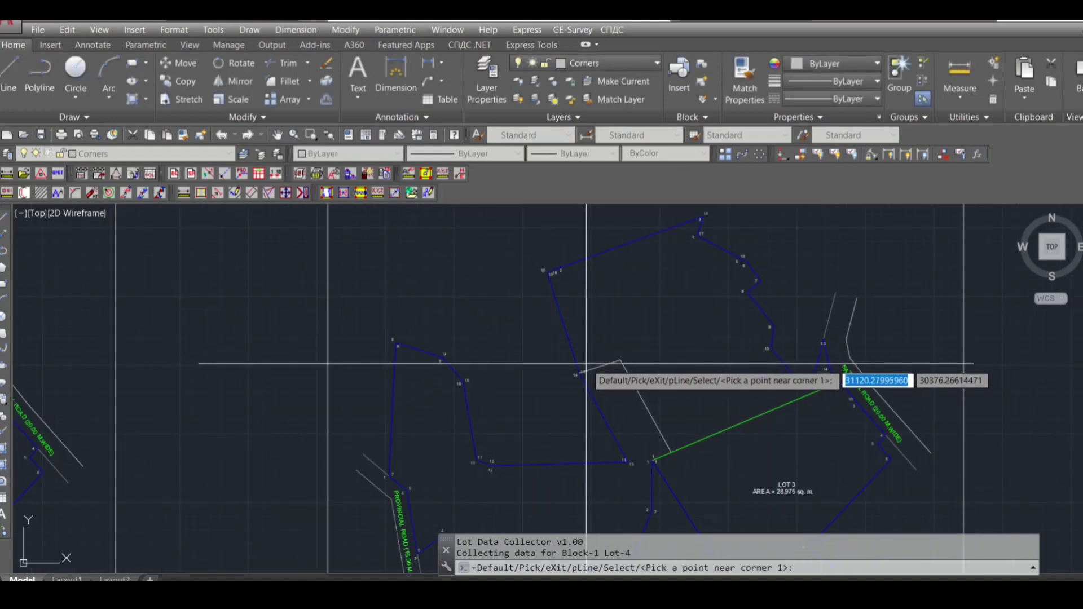
{"action": "left_click", "coordinate": [584, 363]}
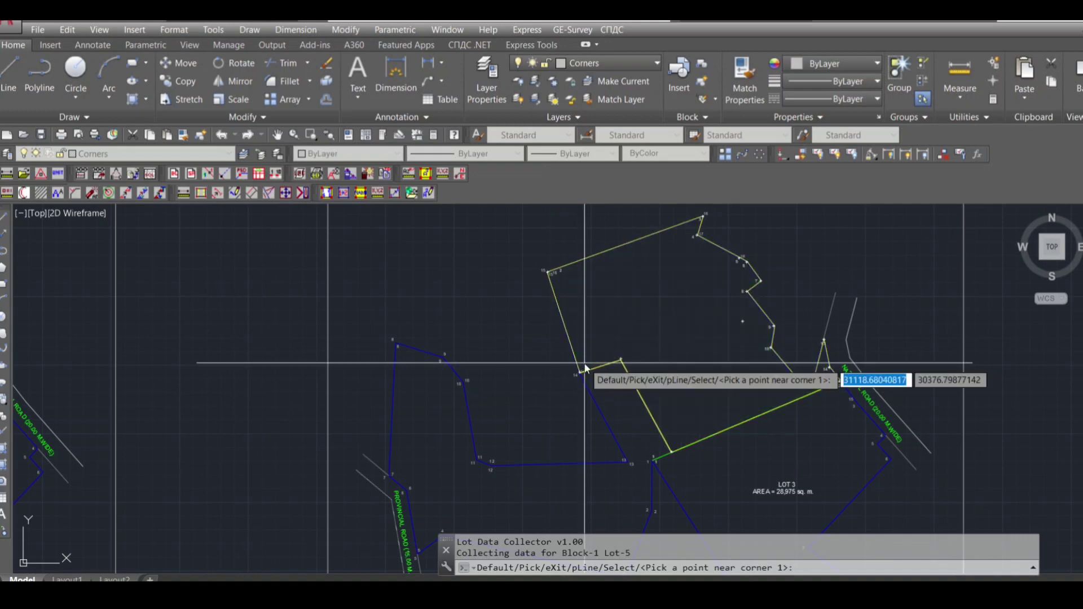
{"action": "type", "text": "x"}
{"action": "scroll", "coordinate": [751, 327], "scroll_direction": "up", "scroll_amount": 5}
{"action": "type", "text": "x"}
{"action": "key", "text": "Return"}
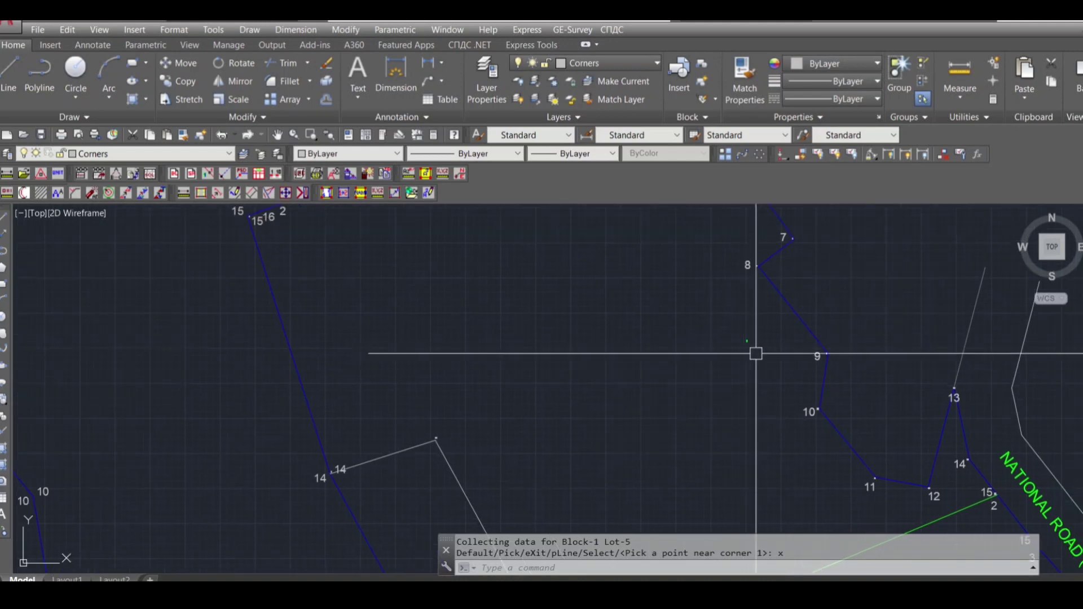
{"action": "scroll", "coordinate": [755, 354], "scroll_direction": "down", "scroll_amount": 2}
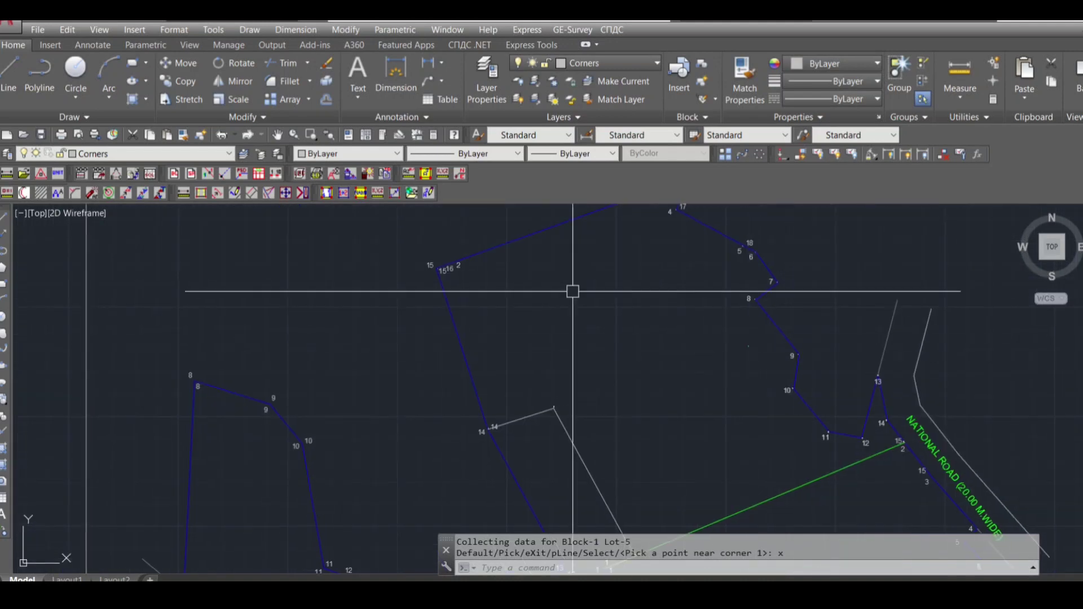
{"action": "left_click", "coordinate": [411, 175]}
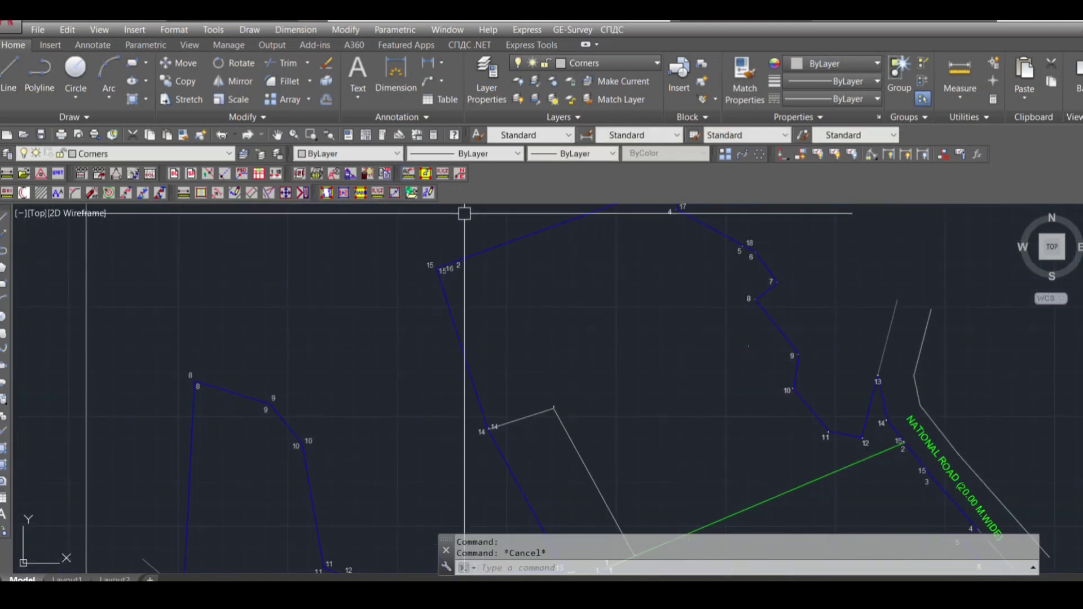
Create the Lot 4 area label A=28,975SQ.M. using the text option and a window around the lot.
{"action": "left_click", "coordinate": [616, 343]}
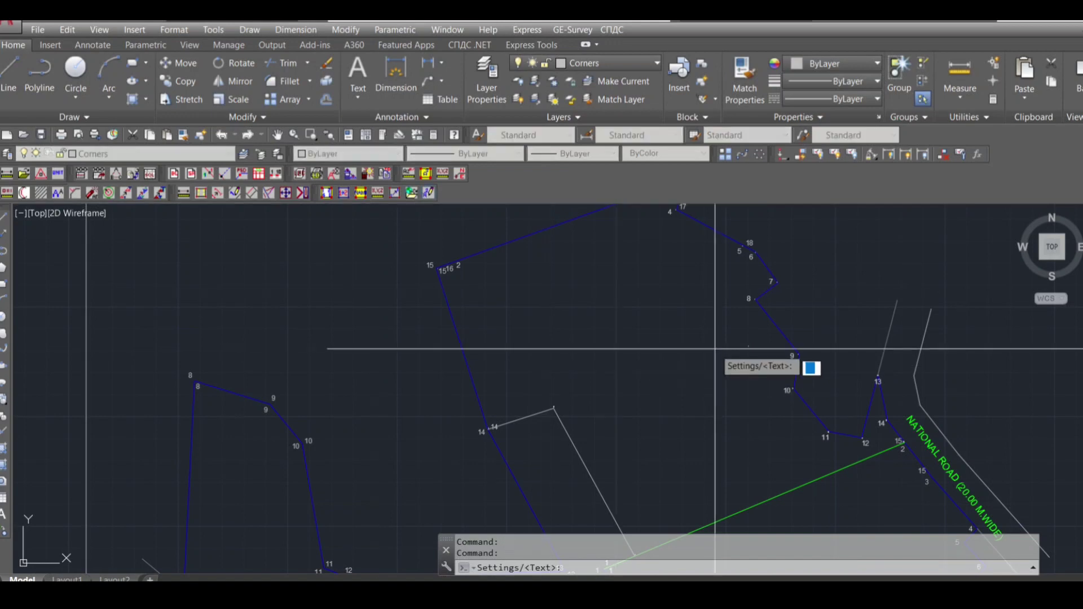
{"action": "type", "text": "t"}
{"action": "key", "text": "Return"}
{"action": "left_click", "coordinate": [759, 353]}
{"action": "key", "text": "Return"}
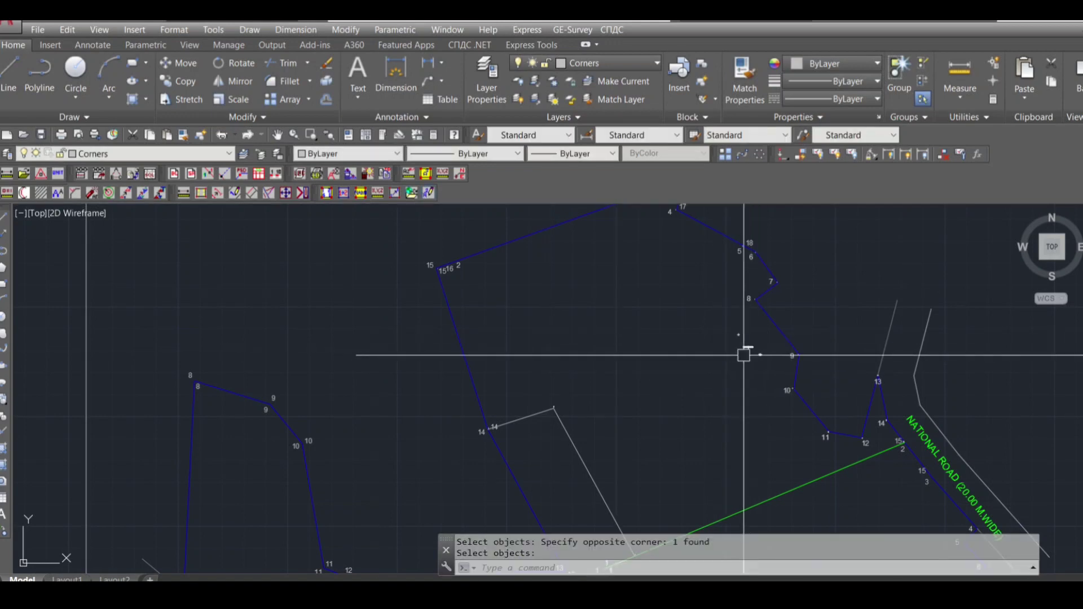
{"action": "scroll", "coordinate": [745, 353], "scroll_direction": "up", "scroll_amount": 5}
{"action": "key", "text": "Return"}
Enlarge the area label and the number 4 to text height 5.
{"action": "left_click", "coordinate": [794, 385]}
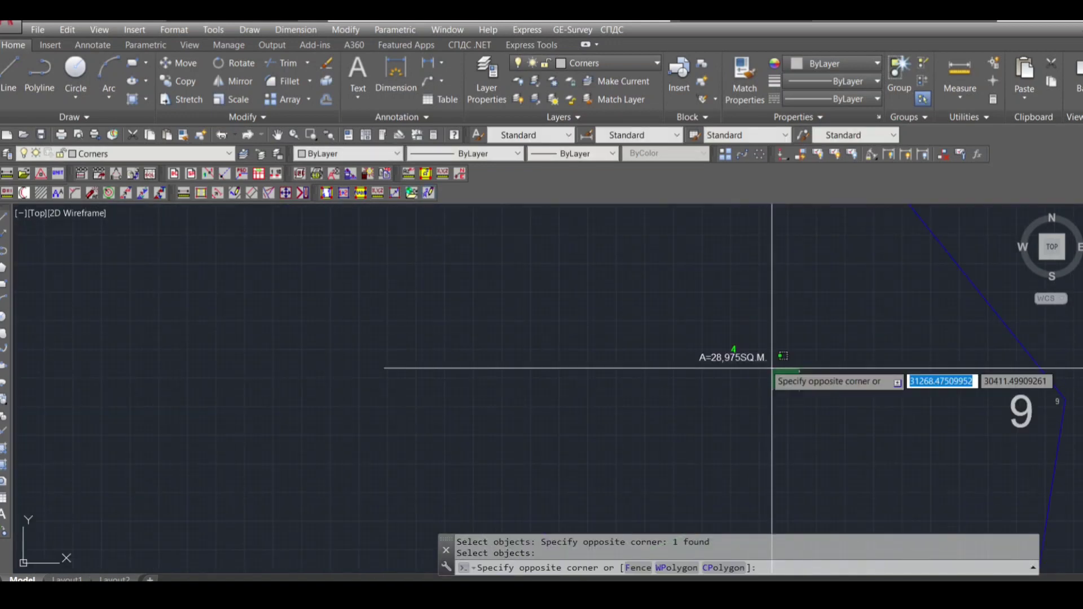
{"action": "left_click", "coordinate": [681, 298]}
{"action": "key", "text": "ctrl+1"}
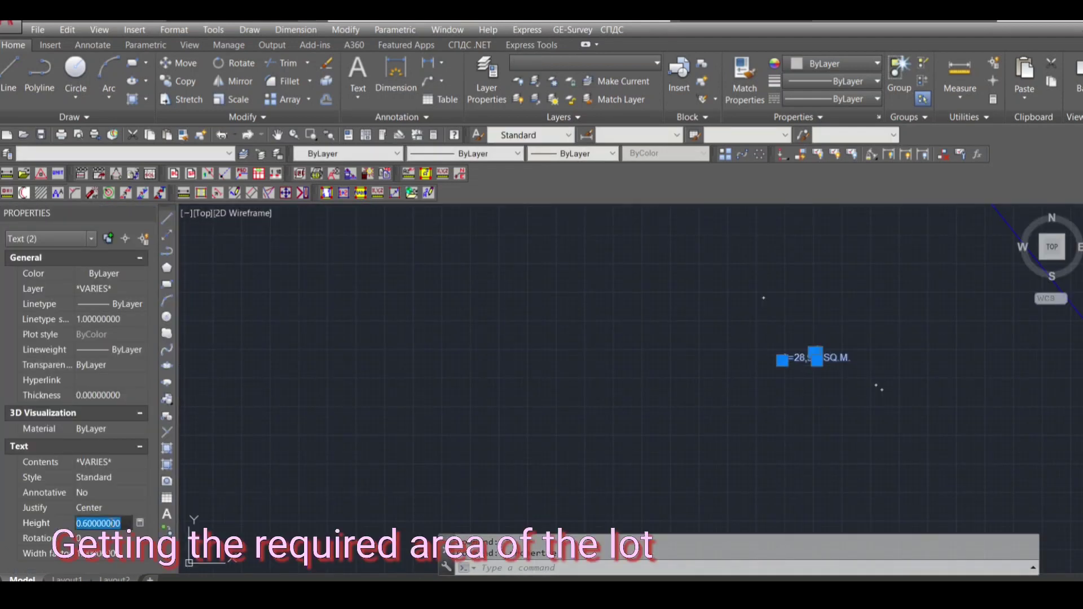
{"action": "key", "text": "Return"}
{"action": "scroll", "coordinate": [772, 372], "scroll_direction": "down", "scroll_amount": 5}
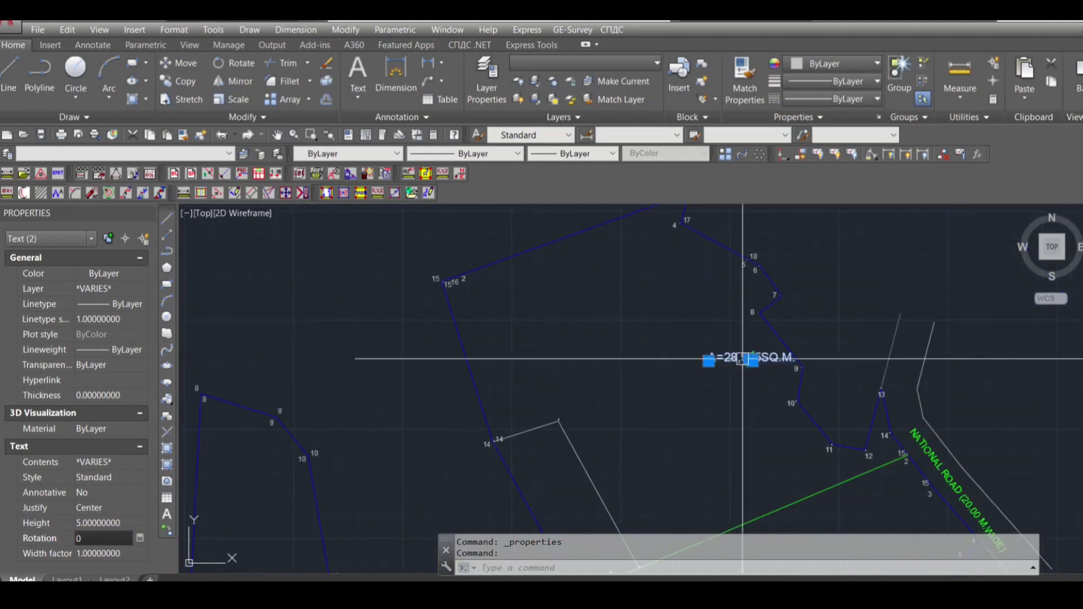
{"action": "key", "text": "Escape"}
{"action": "key", "text": "Escape"}
Move the area label lower and to the left inside Lot 4.
{"action": "scroll", "coordinate": [752, 356], "scroll_direction": "up", "scroll_amount": 5}
{"action": "key", "text": "m"}
{"action": "key", "text": "Return"}
{"action": "left_click_drag", "start_coordinate": [795, 373], "coordinate": [733, 307]}
{"action": "key", "text": "Return"}
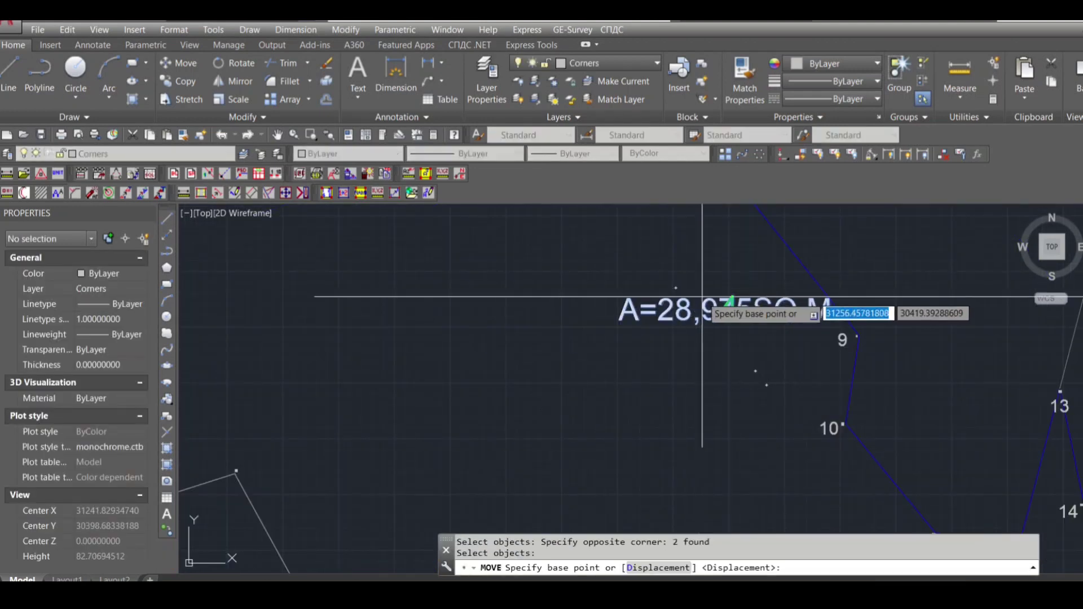
{"action": "left_click", "coordinate": [727, 304]}
{"action": "left_click", "coordinate": [573, 445]}
{"action": "scroll", "coordinate": [573, 446], "scroll_direction": "up", "scroll_amount": 4}
Move the number 4 to sit just above the area label.
{"action": "left_click", "coordinate": [563, 443]}
{"action": "key", "text": "Return"}
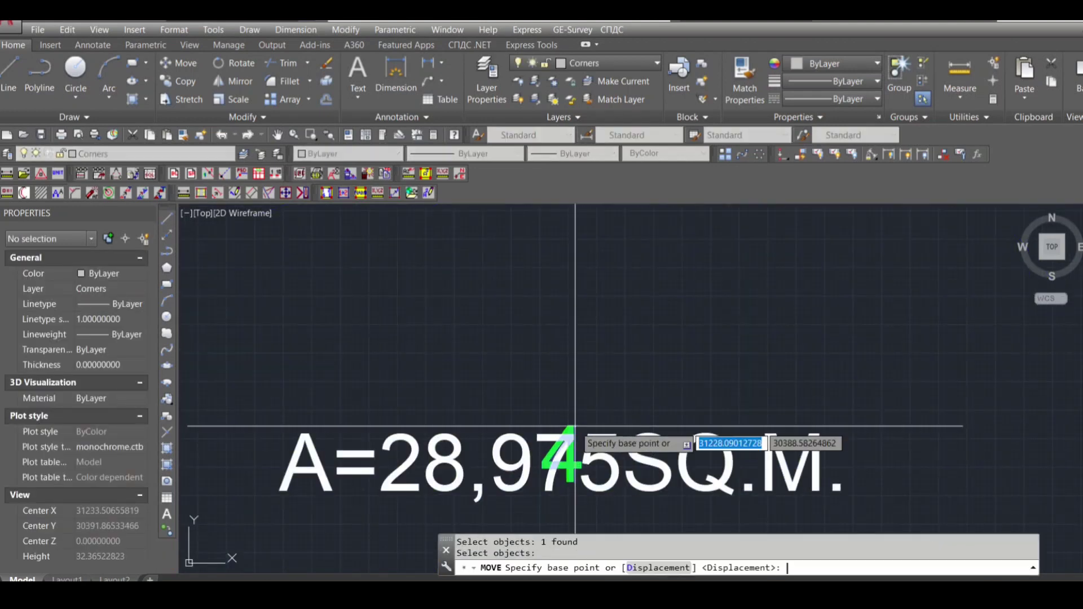
{"action": "left_click", "coordinate": [560, 429]}
{"action": "left_click", "coordinate": [578, 329]}
{"action": "scroll", "coordinate": [572, 339], "scroll_direction": "down", "scroll_amount": 4}
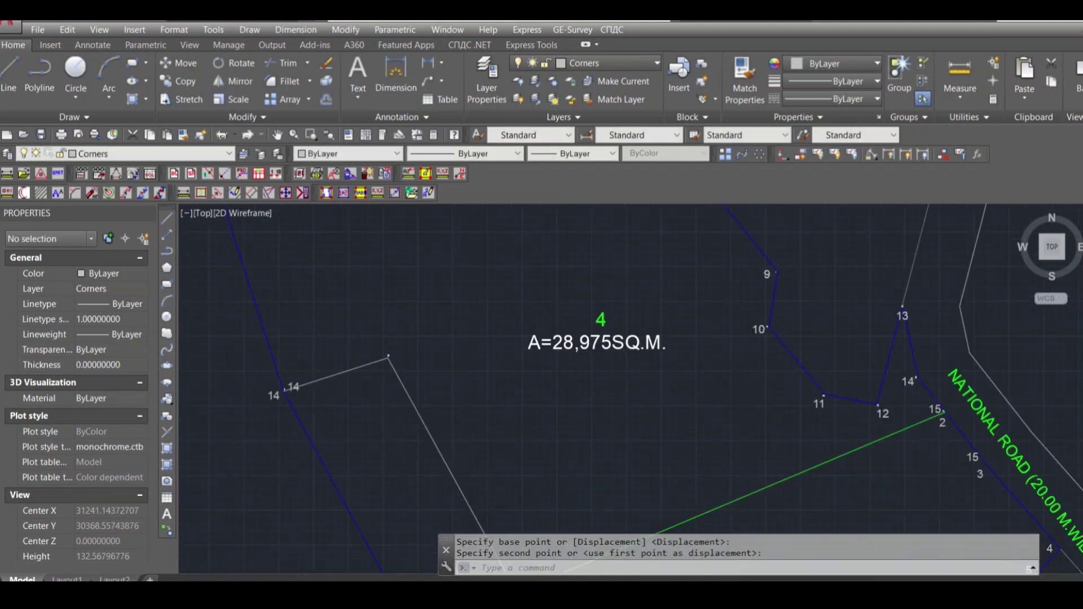
{"action": "scroll", "coordinate": [595, 411], "scroll_direction": "down", "scroll_amount": 6}
Remove the corner number labels with ECOR.
{"action": "type", "text": "ecor"}
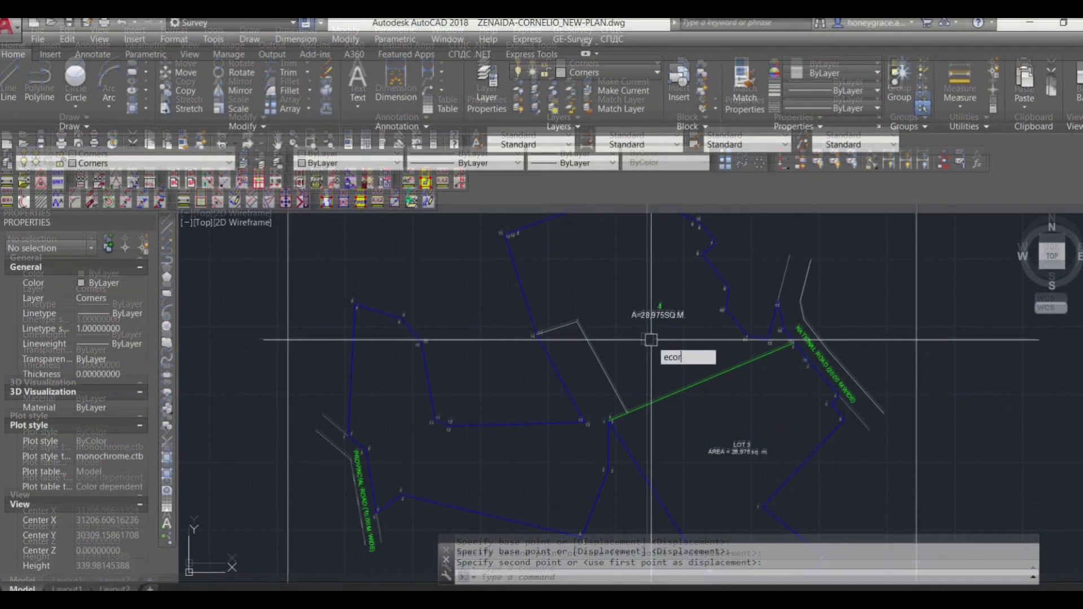
{"action": "key", "text": "Return"}
{"action": "scroll", "coordinate": [647, 346], "scroll_direction": "down", "scroll_amount": 5}
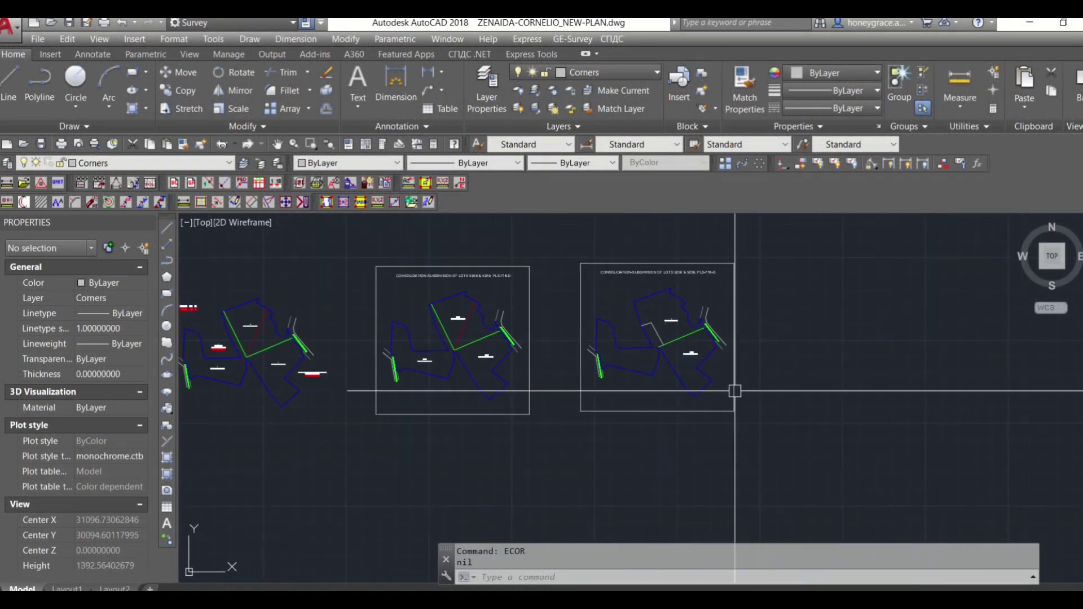
{"action": "scroll", "coordinate": [689, 346], "scroll_direction": "up", "scroll_amount": 3}
{"action": "scroll", "coordinate": [664, 346], "scroll_direction": "up", "scroll_amount": 4}
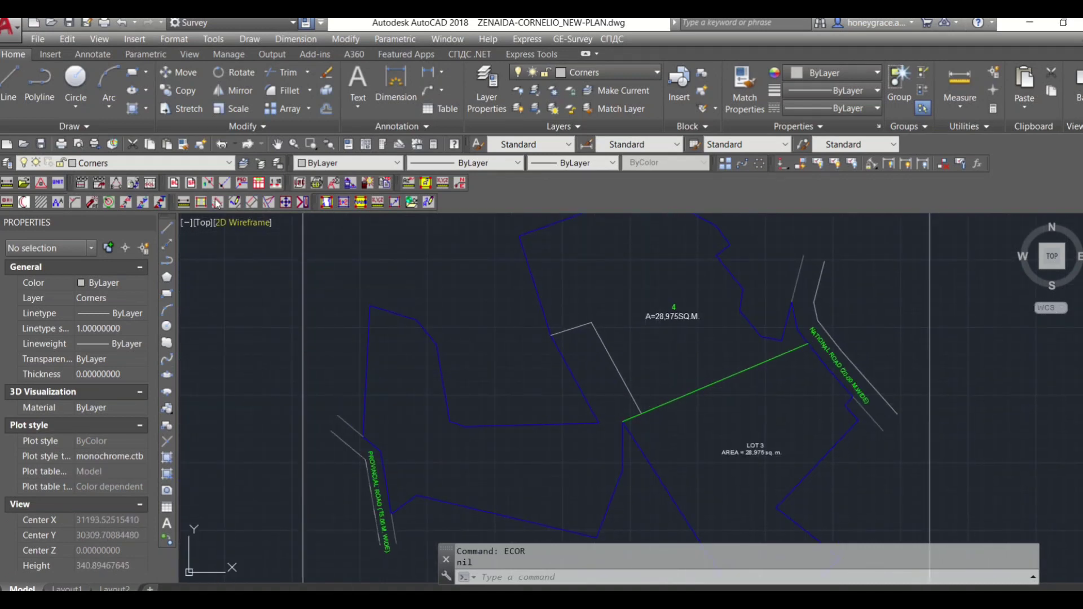
Record the western lot as Block 1, Lot 5 with the Lot Data Collector.
{"action": "left_click", "coordinate": [326, 202]}
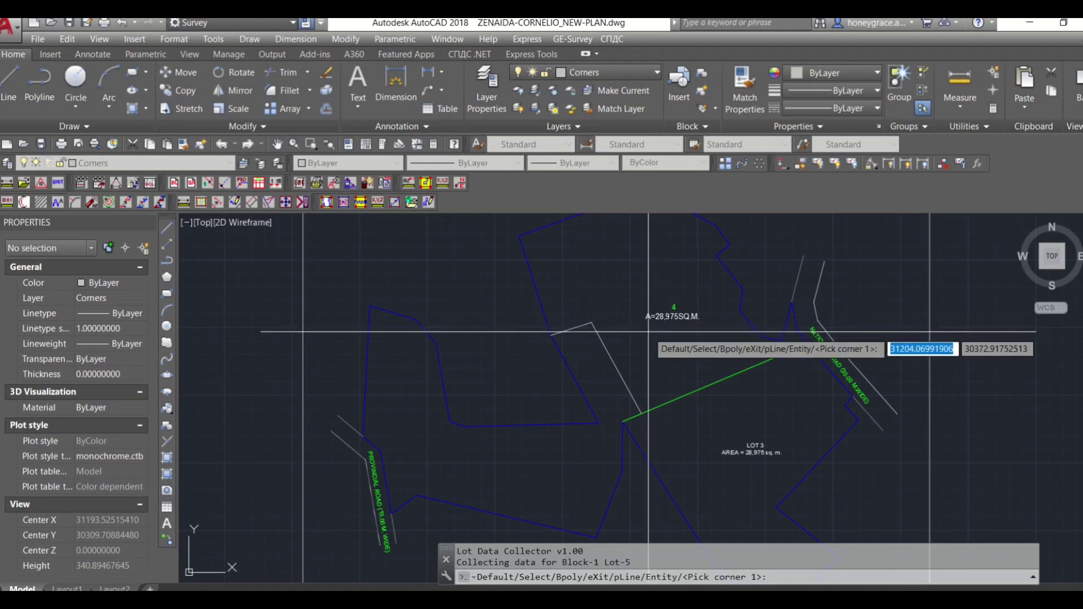
{"action": "type", "text": "d"}
{"action": "key", "text": "Return"}
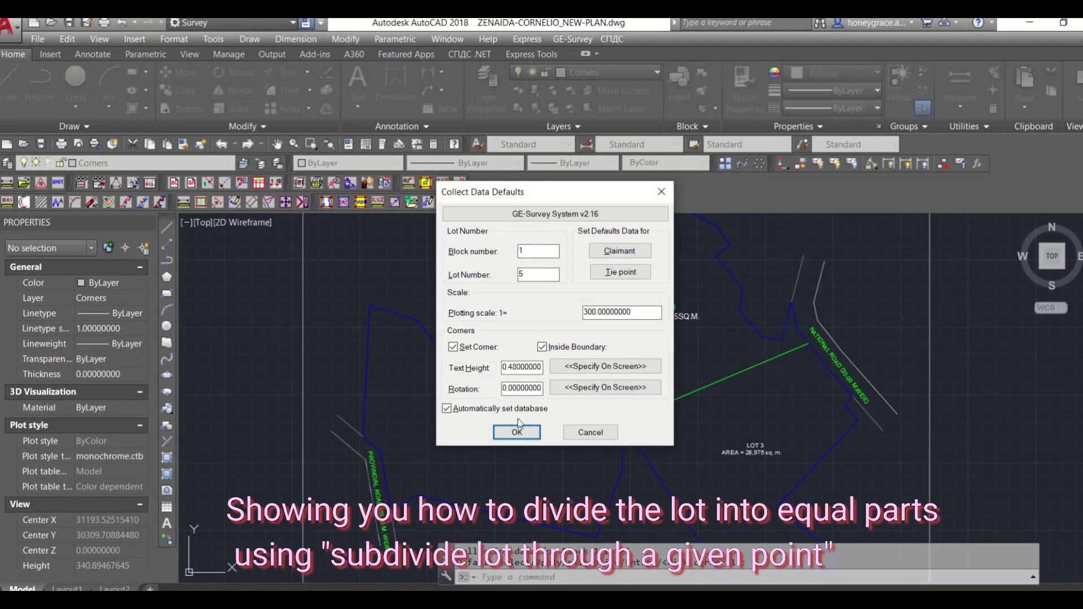
{"action": "left_click", "coordinate": [516, 433]}
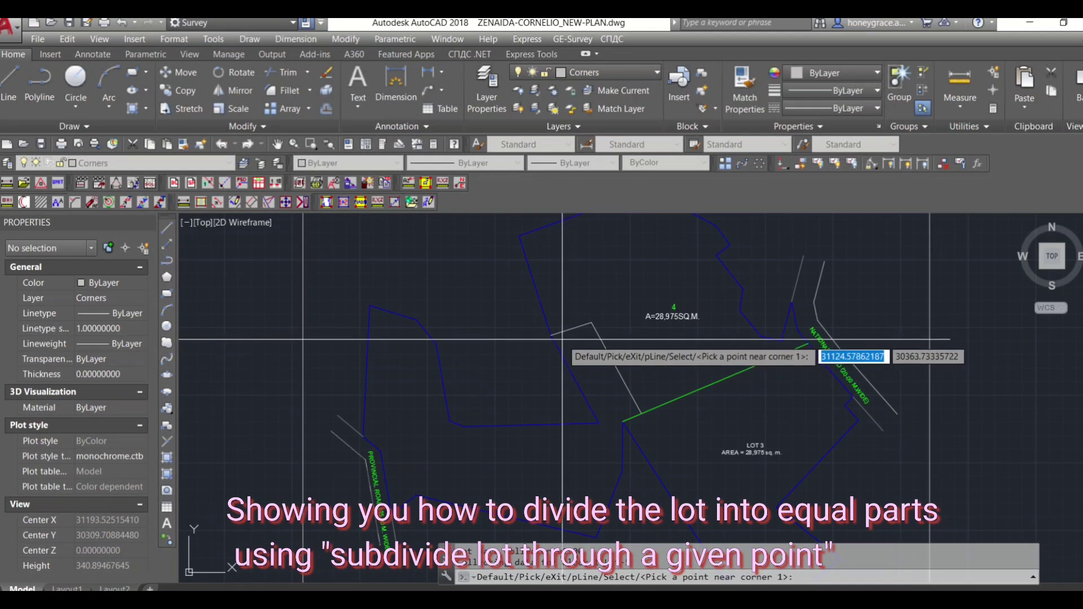
{"action": "left_click", "coordinate": [562, 339]}
{"action": "type", "text": "x"}
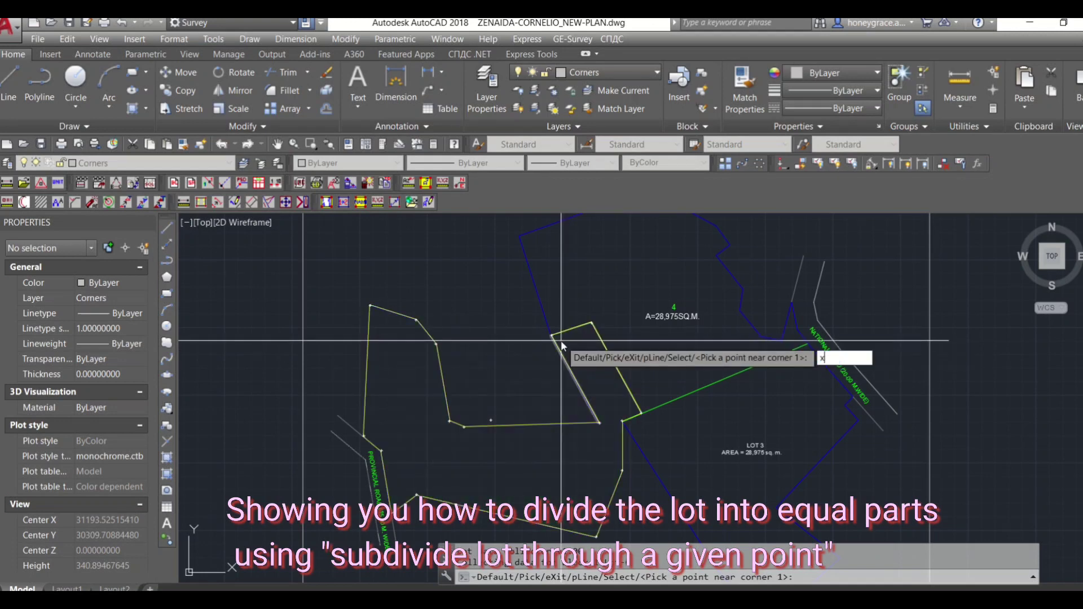
{"action": "key", "text": "Return"}
{"action": "scroll", "coordinate": [480, 468], "scroll_direction": "up", "scroll_amount": 4}
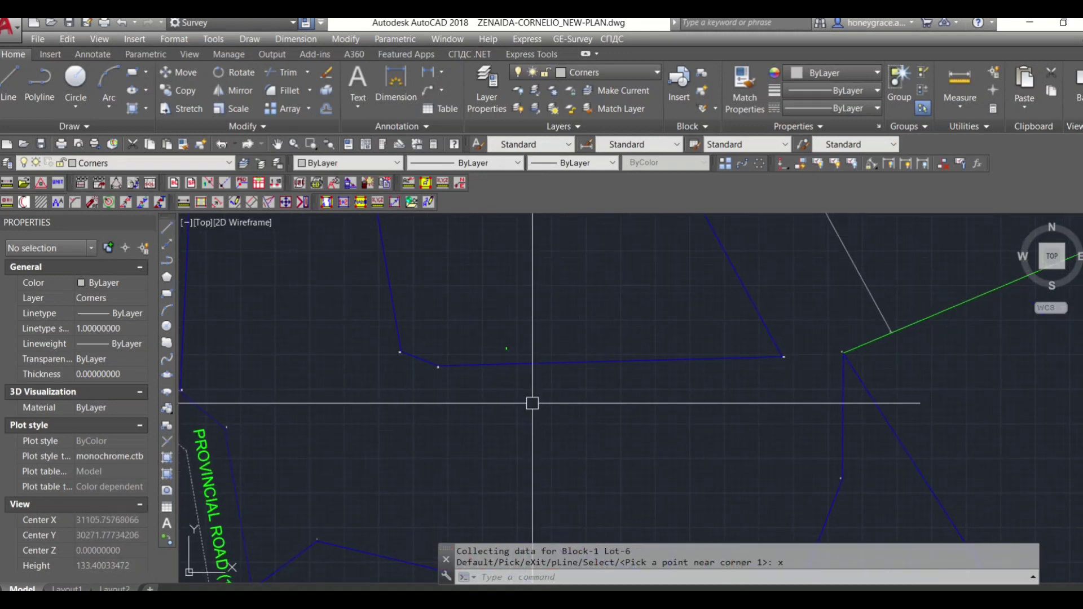
{"action": "scroll", "coordinate": [726, 349], "scroll_direction": "down", "scroll_amount": 4}
Move lot 5's number lower, inside the lower-left lot.
{"action": "left_click", "coordinate": [746, 375]}
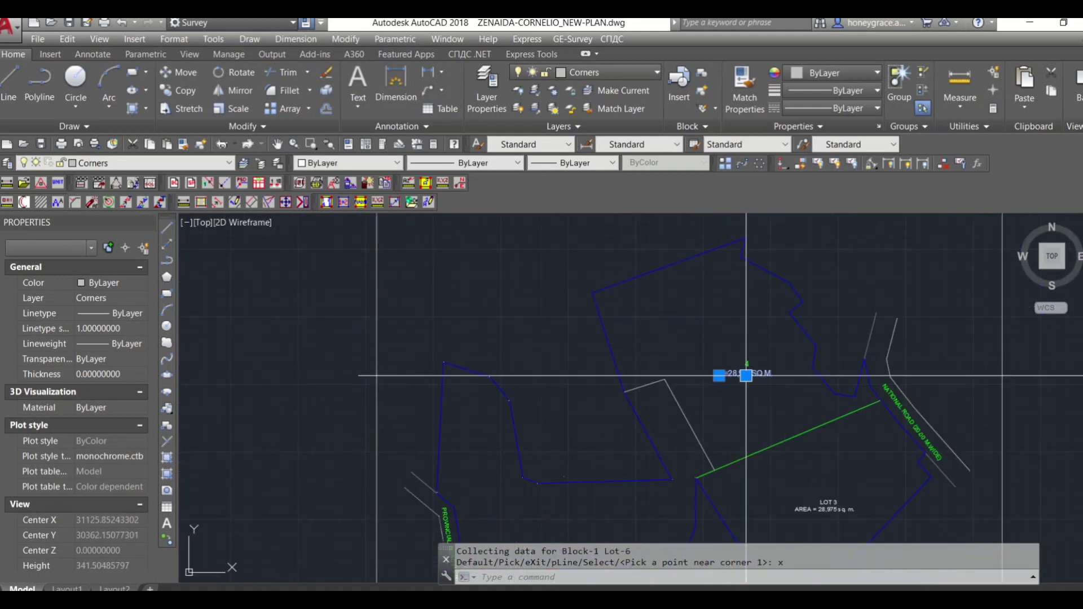
{"action": "key", "text": "Escape"}
{"action": "scroll", "coordinate": [564, 468], "scroll_direction": "up", "scroll_amount": 5}
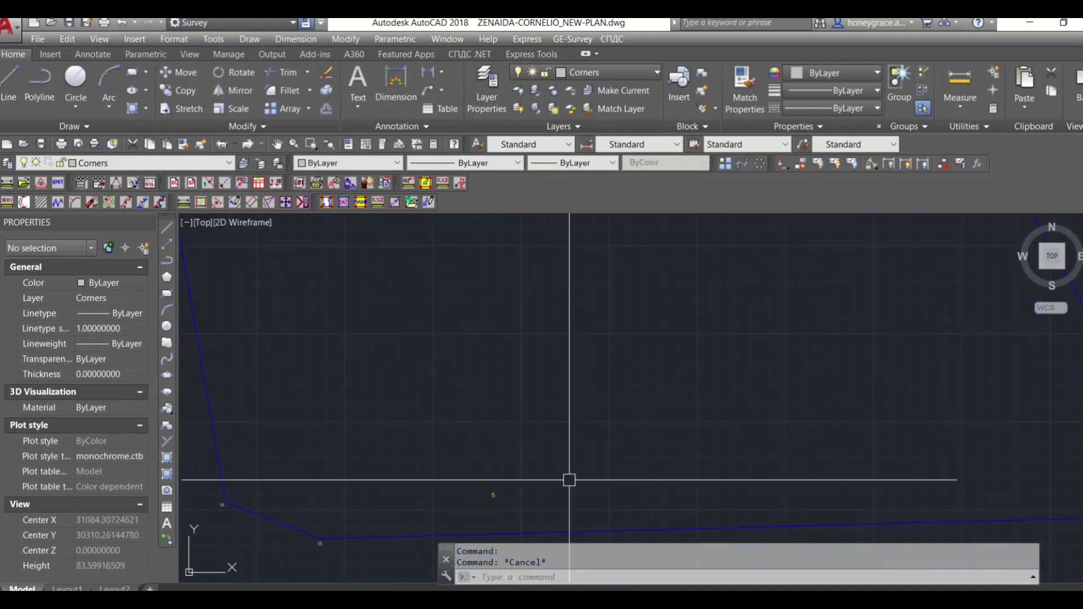
{"action": "left_click", "coordinate": [778, 505]}
{"action": "left_click", "coordinate": [476, 427]}
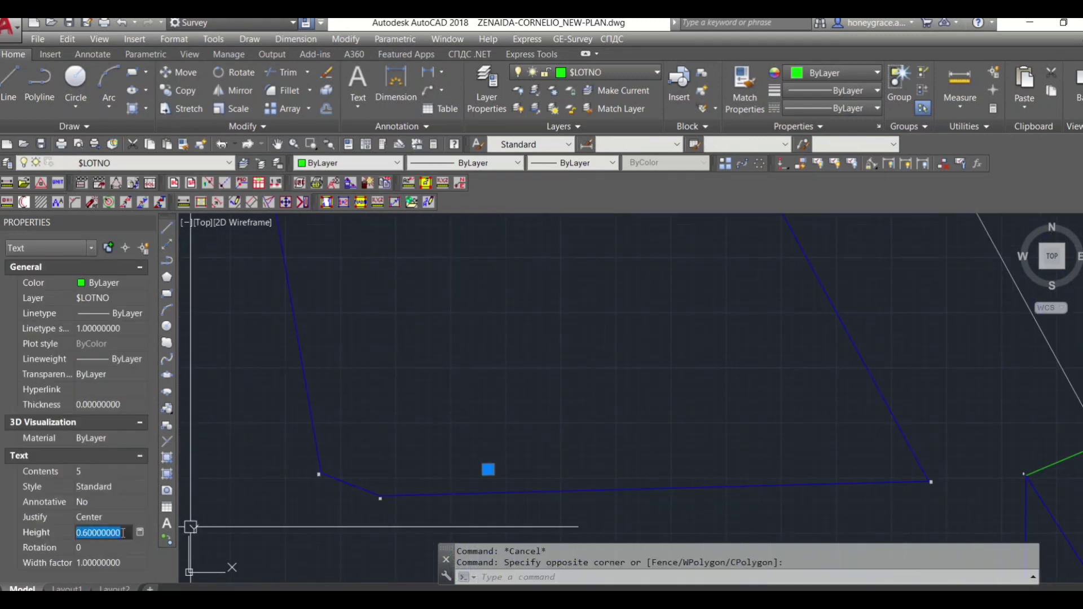
{"action": "scroll", "coordinate": [495, 374], "scroll_direction": "down", "scroll_amount": 3}
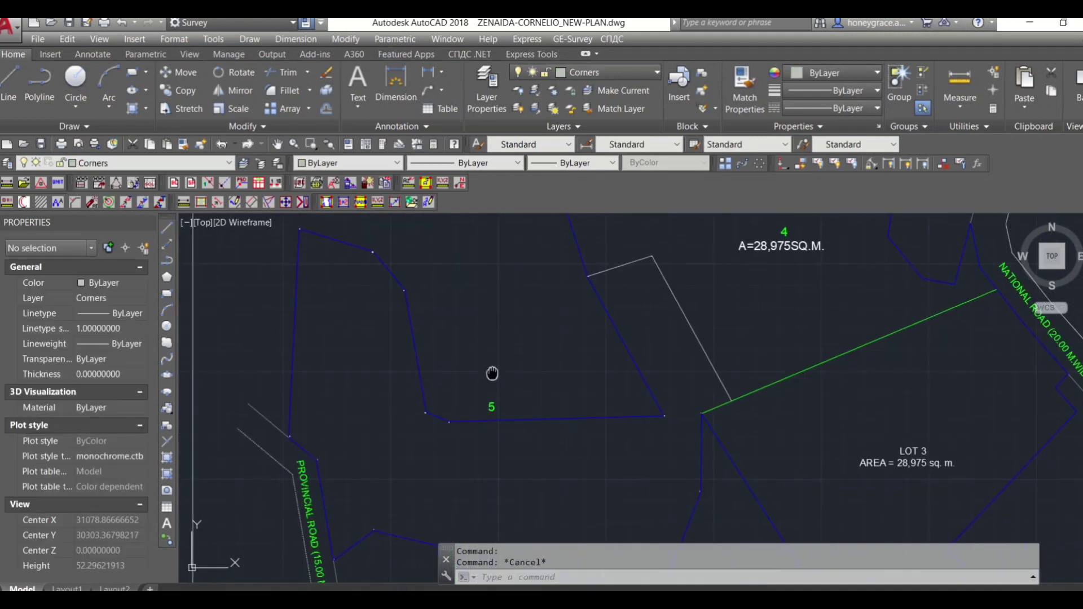
{"action": "scroll", "coordinate": [495, 361], "scroll_direction": "up", "scroll_amount": 3}
{"action": "key", "text": "m"}
{"action": "key", "text": "Return"}
{"action": "left_click", "coordinate": [500, 376]}
{"action": "key", "text": "Return"}
{"action": "left_click", "coordinate": [502, 377]}
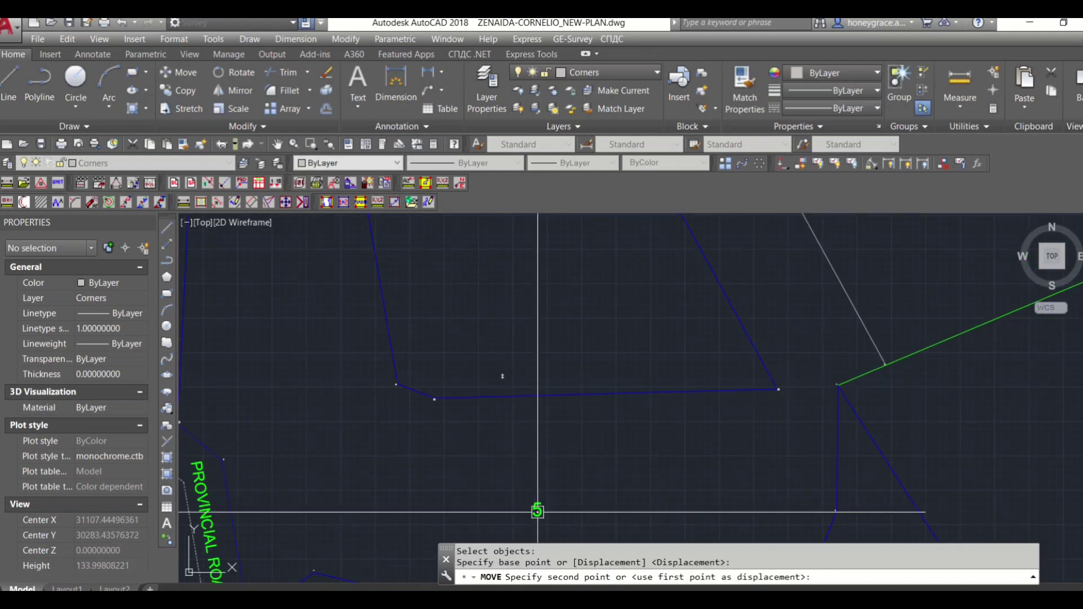
{"action": "left_click", "coordinate": [536, 509]}
{"action": "middle_click_drag", "start_coordinate": [536, 509], "coordinate": [524, 441]}
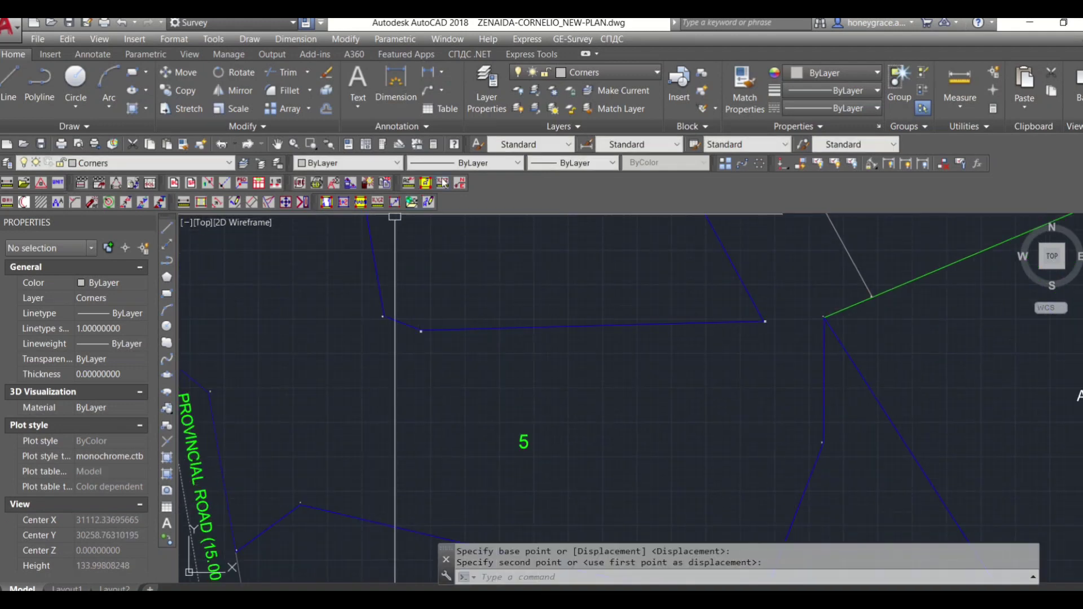
Set lot 5's number and A=28,974SQ.M. area label to text height 5.
{"action": "left_click", "coordinate": [428, 201]}
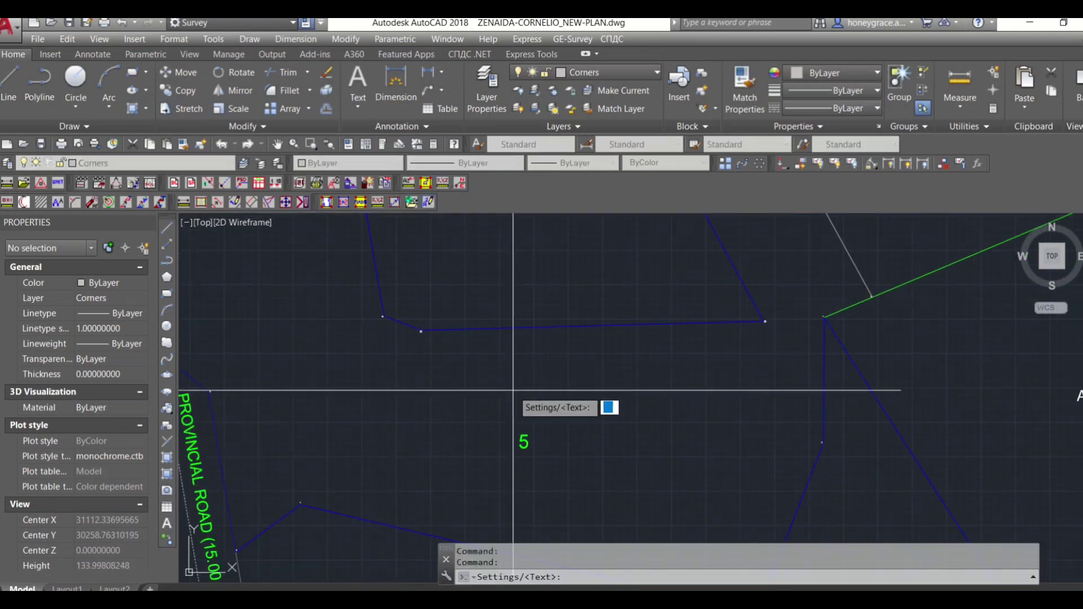
{"action": "type", "text": "t"}
{"action": "left_click", "coordinate": [541, 478]}
{"action": "left_click", "coordinate": [510, 422]}
{"action": "key", "text": "Return"}
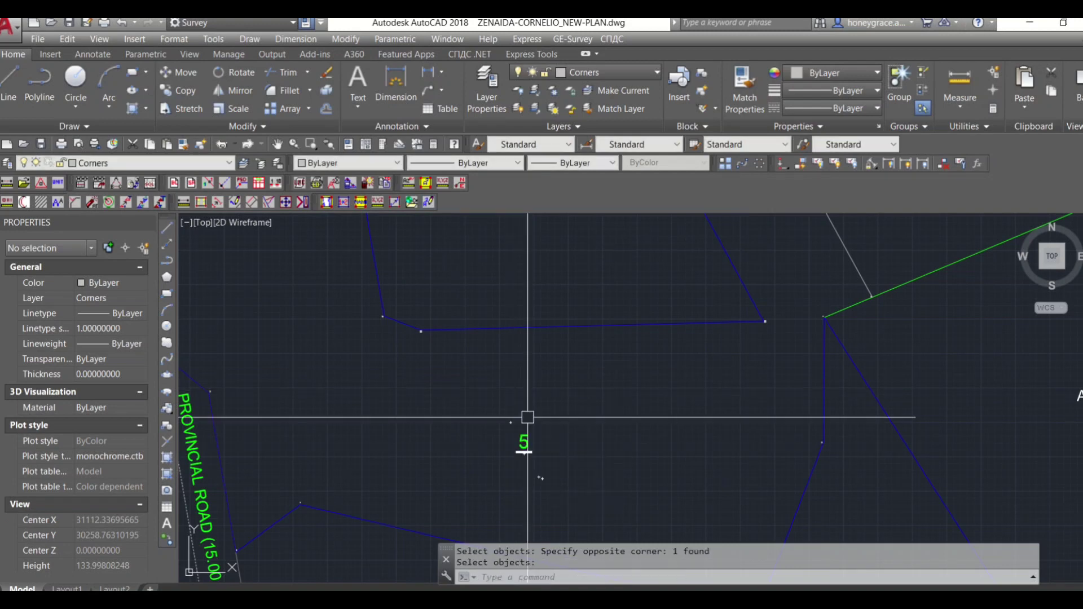
{"action": "left_click", "coordinate": [553, 480]}
{"action": "left_click", "coordinate": [485, 397]}
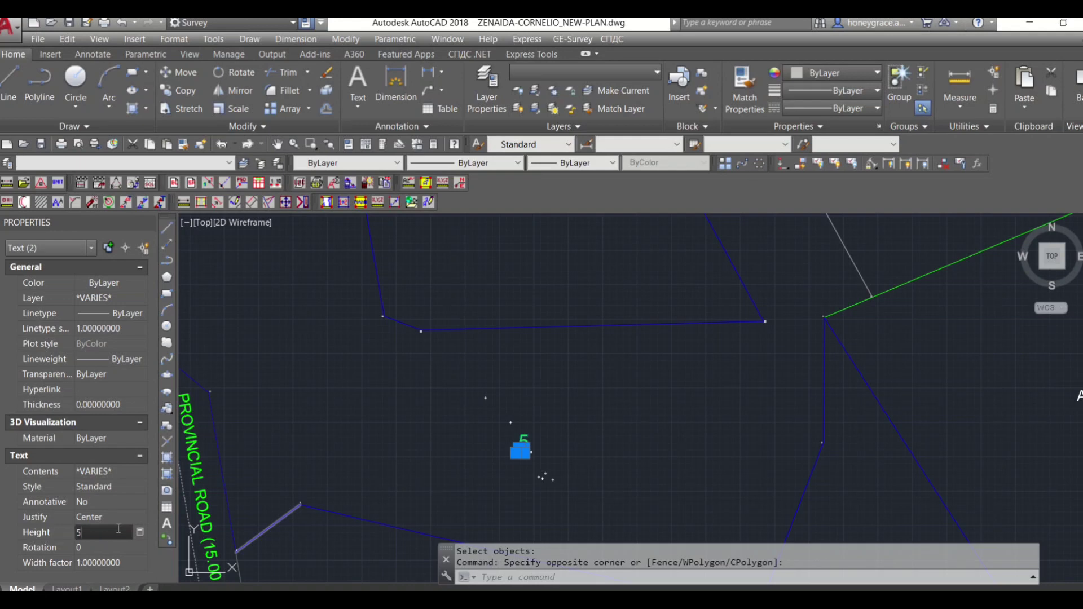
{"action": "scroll", "coordinate": [485, 446], "scroll_direction": "up", "scroll_amount": 2}
{"action": "key", "text": "Escape"}
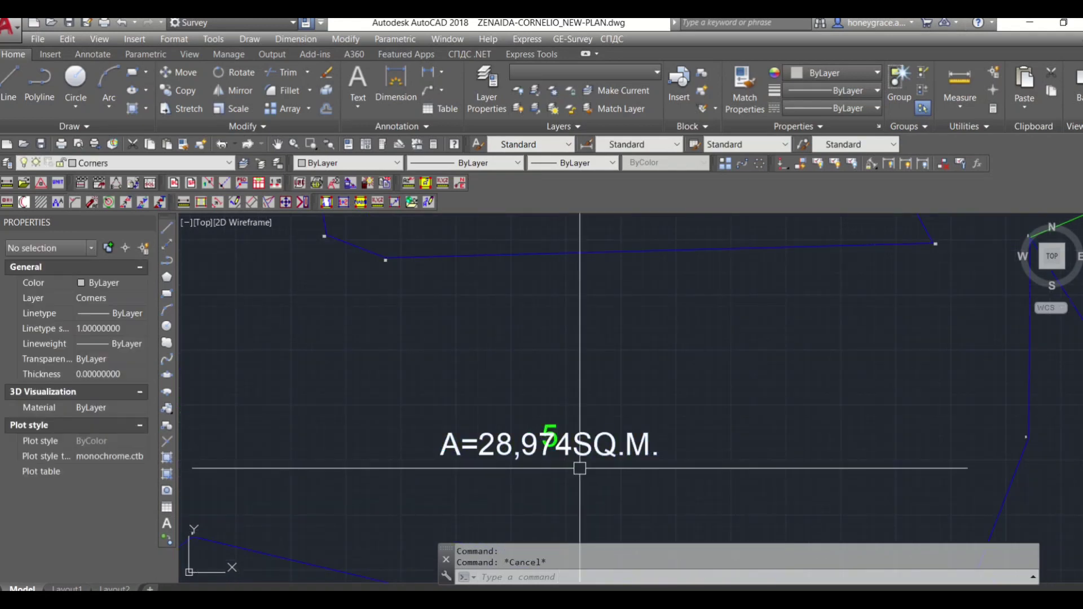
Move the A=28,974SQ.M. area label just below the number 5.
{"action": "type", "text": "m"}
{"action": "key", "text": "Return"}
{"action": "left_click", "coordinate": [604, 459]}
{"action": "key", "text": "Return"}
{"action": "left_click", "coordinate": [605, 460]}
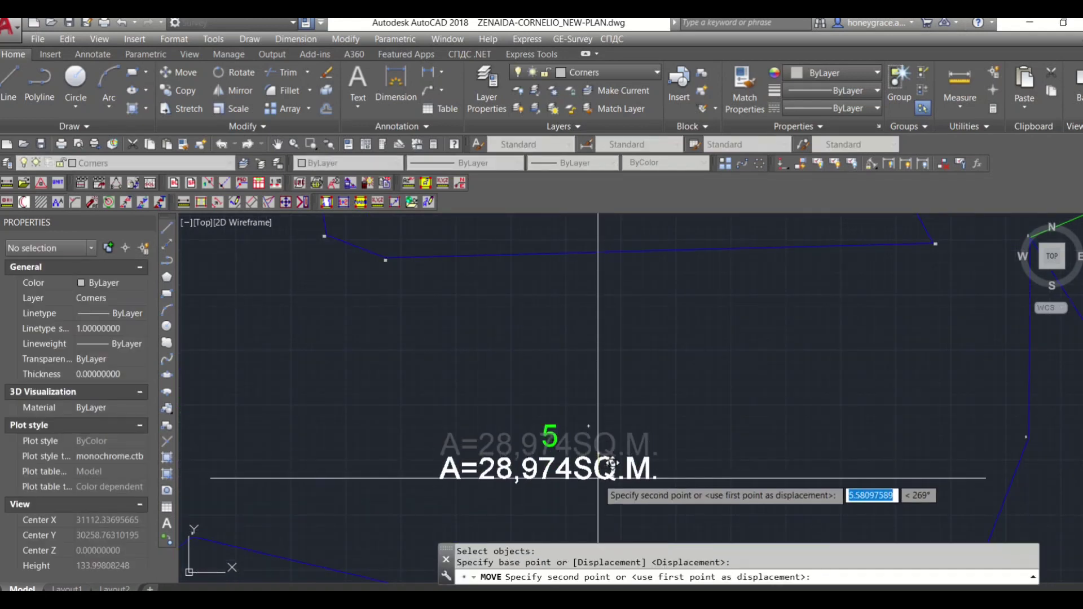
{"action": "scroll", "coordinate": [604, 476], "scroll_direction": "down", "scroll_amount": 2}
{"action": "scroll", "coordinate": [649, 404], "scroll_direction": "down", "scroll_amount": 2}
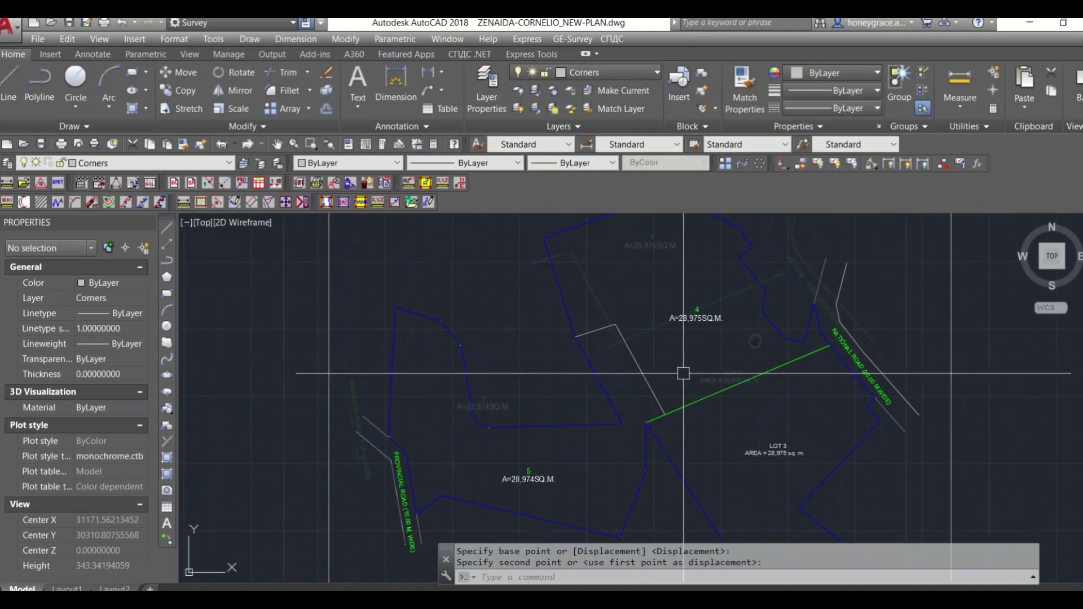
{"action": "middle_click_drag", "start_coordinate": [835, 437], "coordinate": [751, 351]}
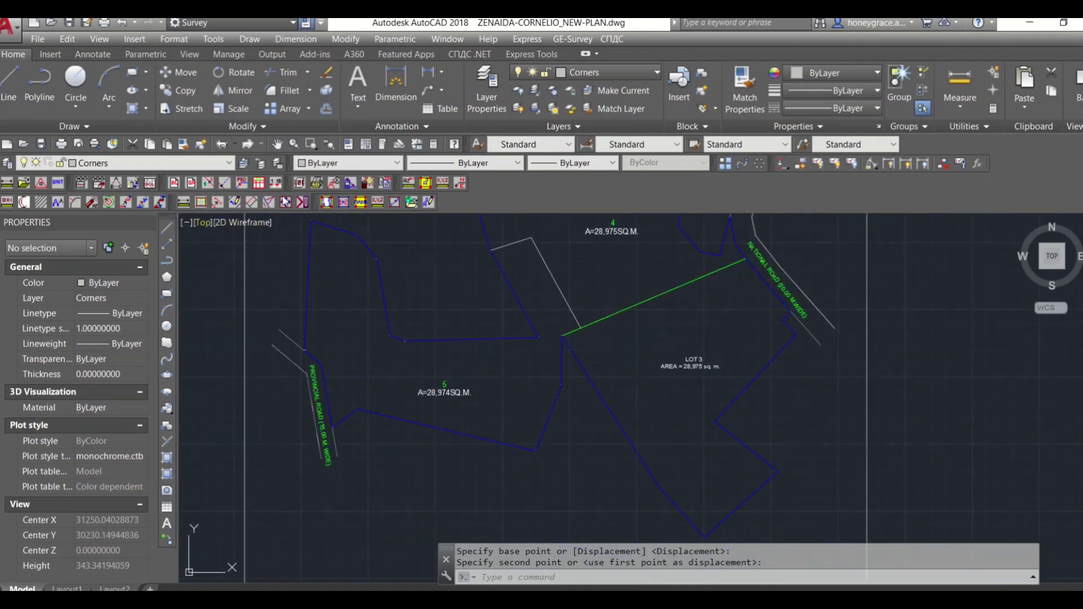
Record the east lot labelled LOT 3 as Block 1, Lot 6 using the Lot Data Collector defaults.
{"action": "left_click", "coordinate": [303, 202]}
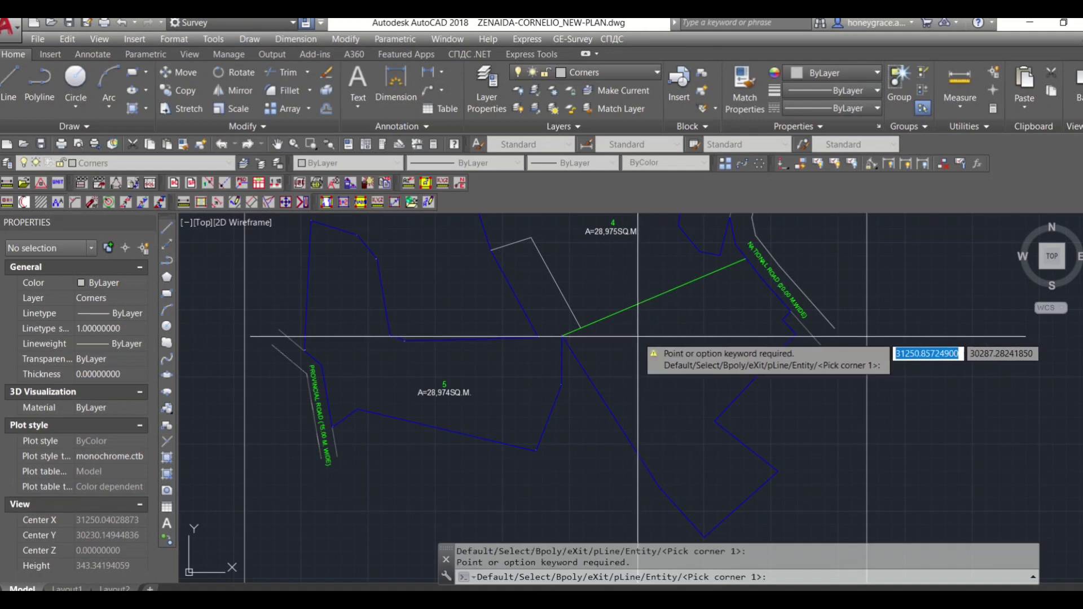
{"action": "key", "text": "Escape"}
{"action": "key", "text": "Escape"}
{"action": "left_click", "coordinate": [304, 203]}
{"action": "type", "text": "d"}
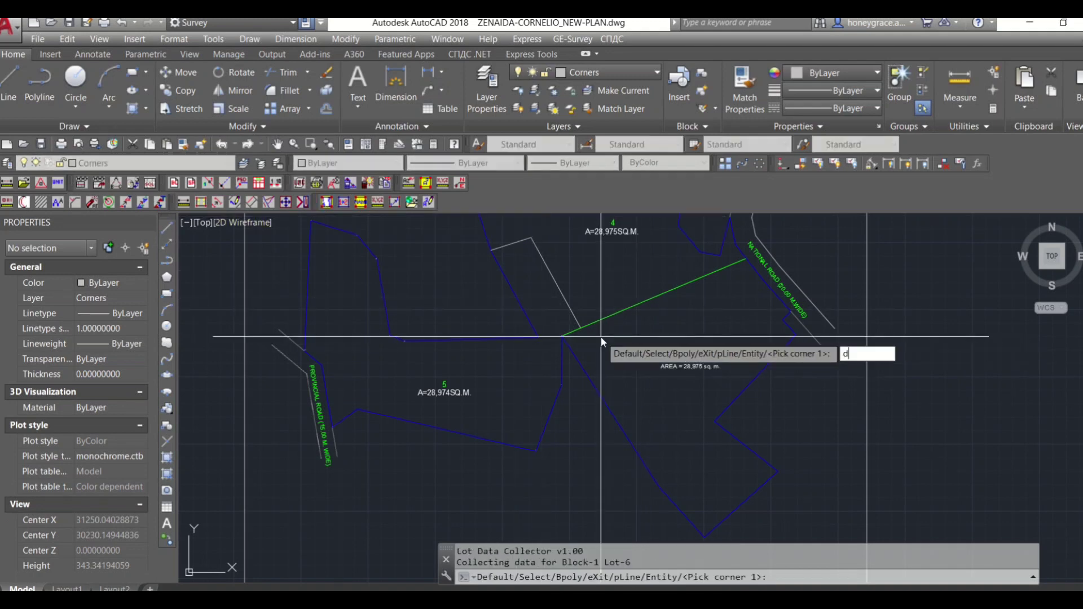
{"action": "key", "text": "Return"}
{"action": "left_click", "coordinate": [516, 432]}
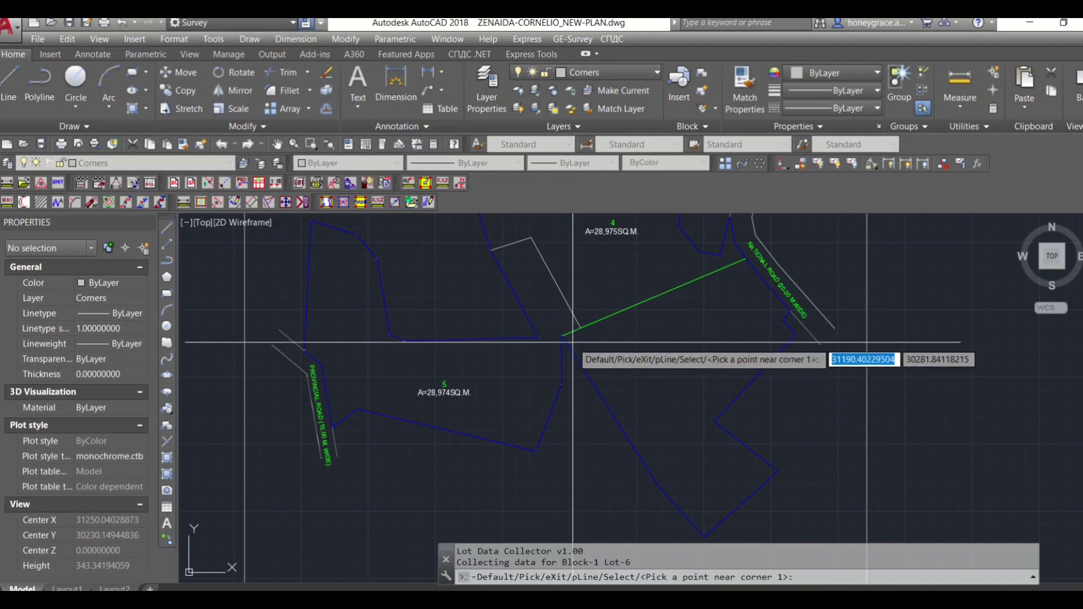
{"action": "left_click", "coordinate": [571, 341]}
{"action": "type", "text": "x"}
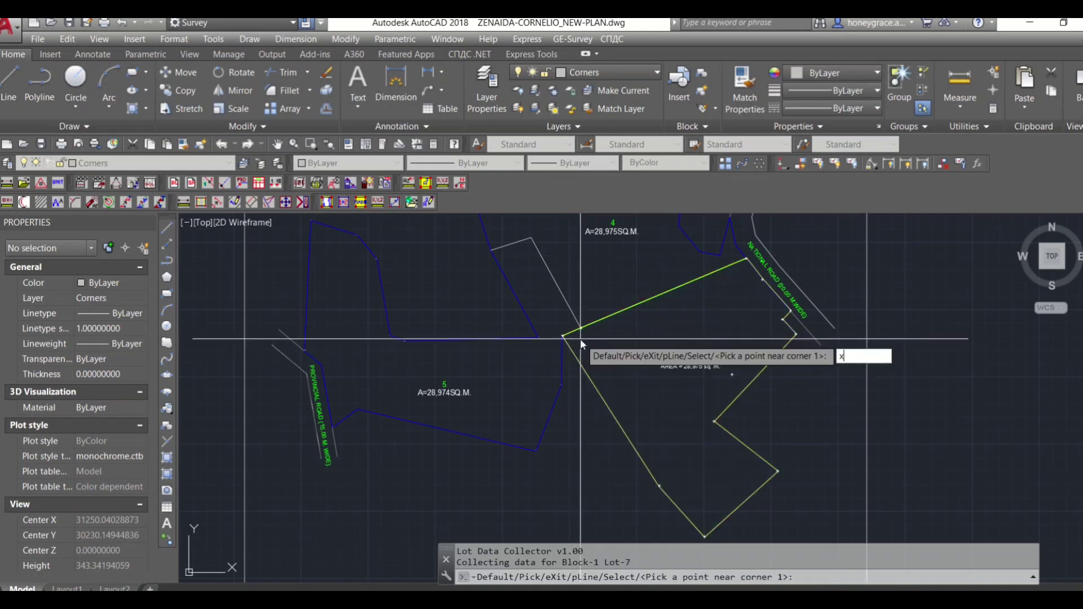
{"action": "key", "text": "Return"}
{"action": "scroll", "coordinate": [759, 387], "scroll_direction": "up", "scroll_amount": 4}
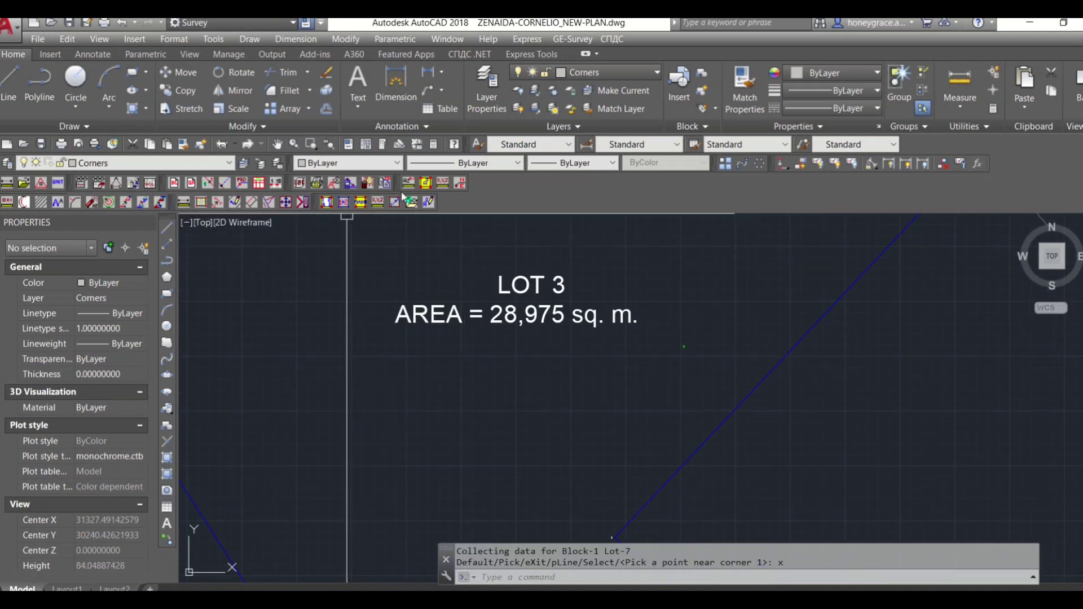
Set the new lot 6 labels to text height 3.
{"action": "type", "text": "c"}
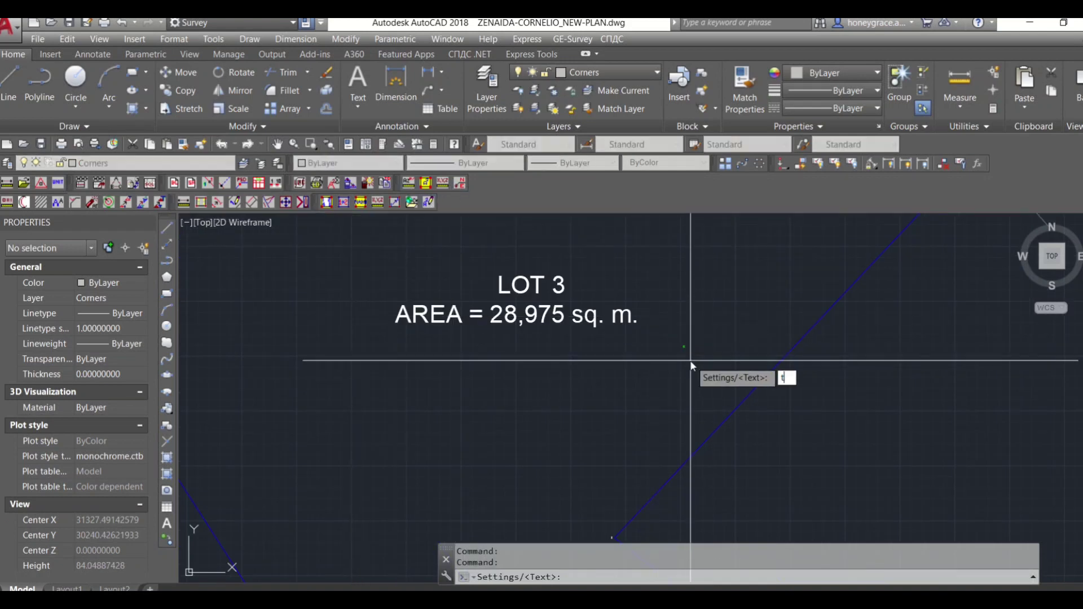
{"action": "key", "text": "Return"}
{"action": "left_click", "coordinate": [705, 378]}
{"action": "left_click", "coordinate": [665, 336]}
{"action": "key", "text": "Return"}
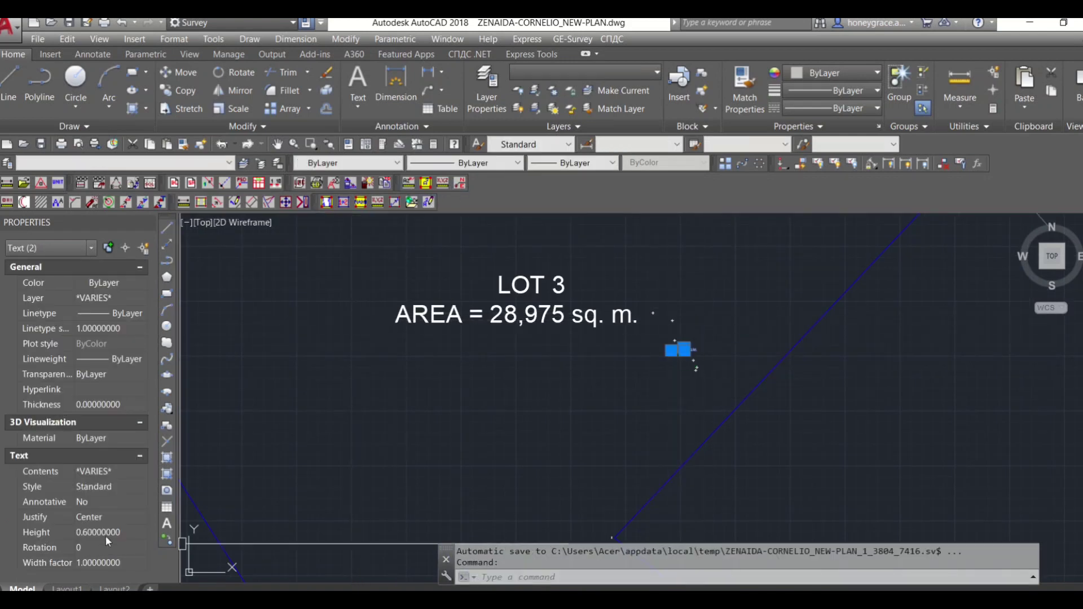
{"action": "type", "text": "3"}
{"action": "key", "text": "Return"}
{"action": "key", "text": "Escape"}
Move the lot 6 area label above the LOT 3 label.
{"action": "type", "text": "m"}
{"action": "key", "text": "Return"}
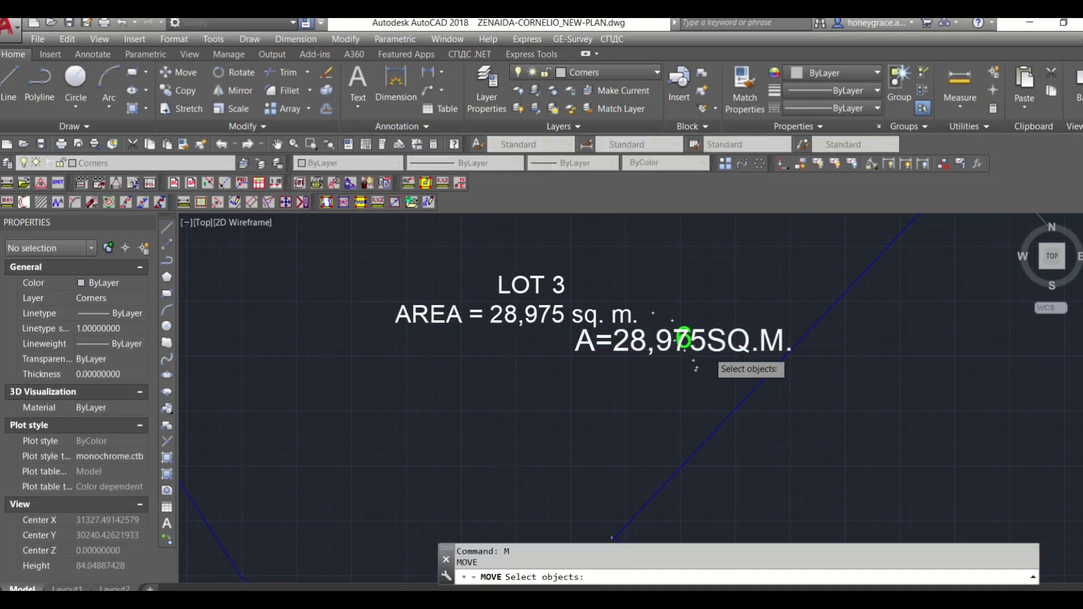
{"action": "scroll", "coordinate": [699, 344], "scroll_direction": "up", "scroll_amount": 2}
{"action": "key", "text": "Return"}
{"action": "left_click", "coordinate": [667, 321]}
{"action": "scroll", "coordinate": [667, 321], "scroll_direction": "down", "scroll_amount": 2}
{"action": "left_click", "coordinate": [497, 276]}
{"action": "key", "text": "Return"}
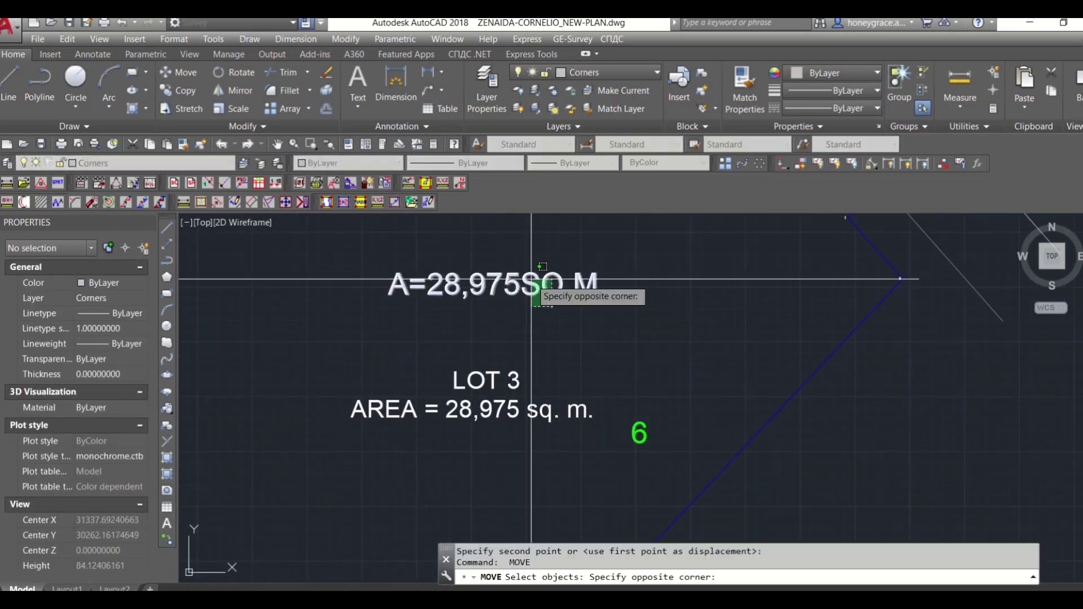
{"action": "left_click_drag", "start_coordinate": [536, 290], "coordinate": [567, 311]}
{"action": "key", "text": "Escape"}
{"action": "key", "text": "Escape"}
Erase the duplicate A=28,975SQ.M. area text from LOT 3.
{"action": "type", "text": "e"}
{"action": "key", "text": "Return"}
{"action": "left_click", "coordinate": [626, 288]}
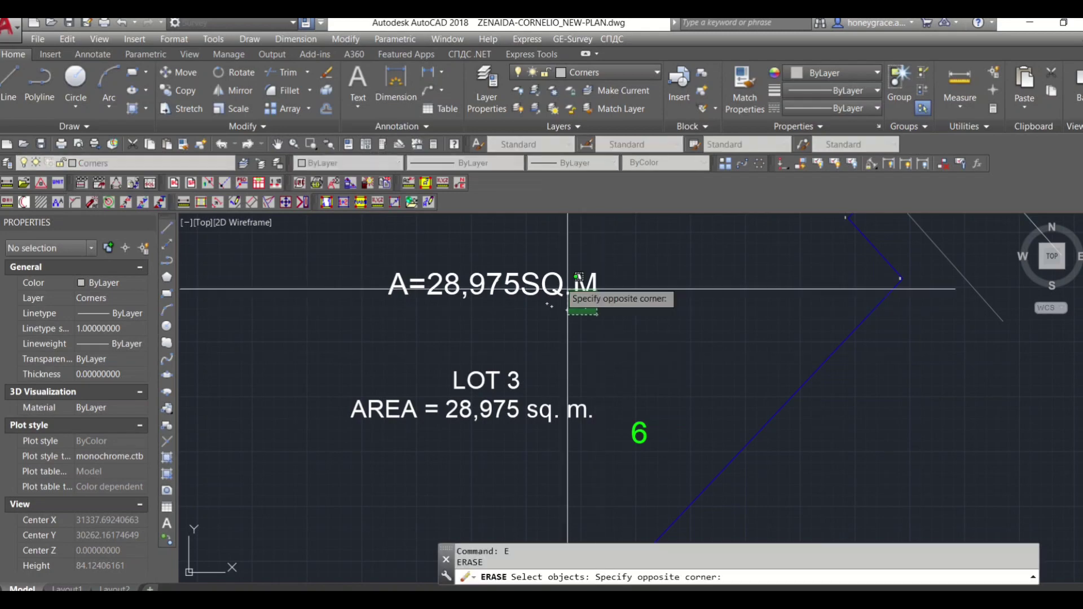
{"action": "left_click", "coordinate": [530, 316]}
{"action": "key", "text": "Return"}
Place lot number 6 just above the LOT 3 label.
{"action": "type", "text": "m"}
{"action": "key", "text": "Return"}
{"action": "left_click", "coordinate": [638, 444]}
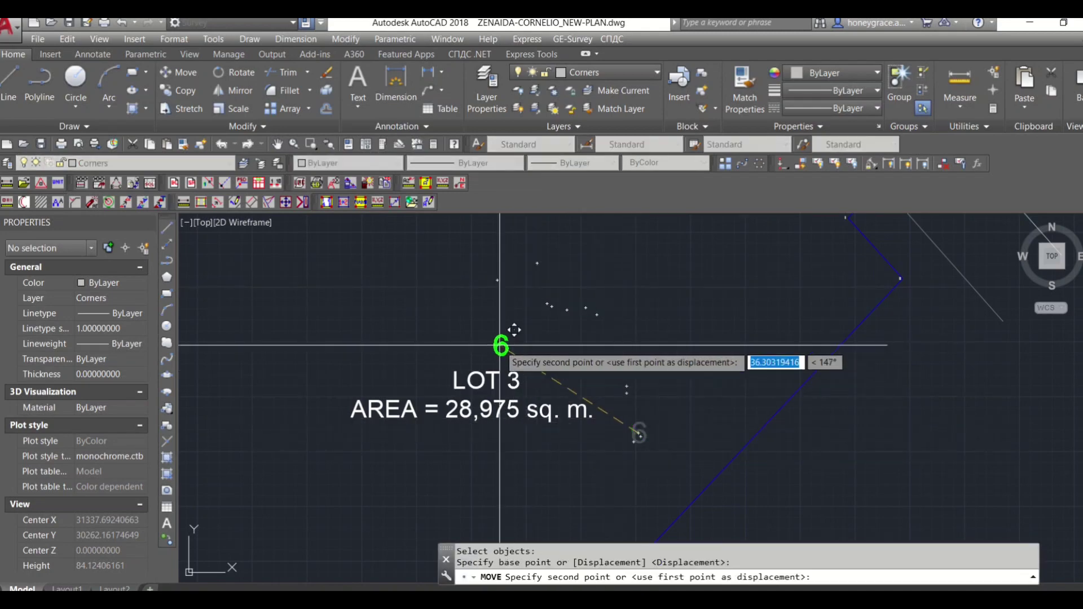
{"action": "left_click", "coordinate": [515, 332]}
{"action": "scroll", "coordinate": [705, 378], "scroll_direction": "down", "scroll_amount": 3}
{"action": "scroll", "coordinate": [705, 378], "scroll_direction": "up", "scroll_amount": 1}
{"action": "middle_click_drag", "start_coordinate": [682, 428], "coordinate": [658, 327]}
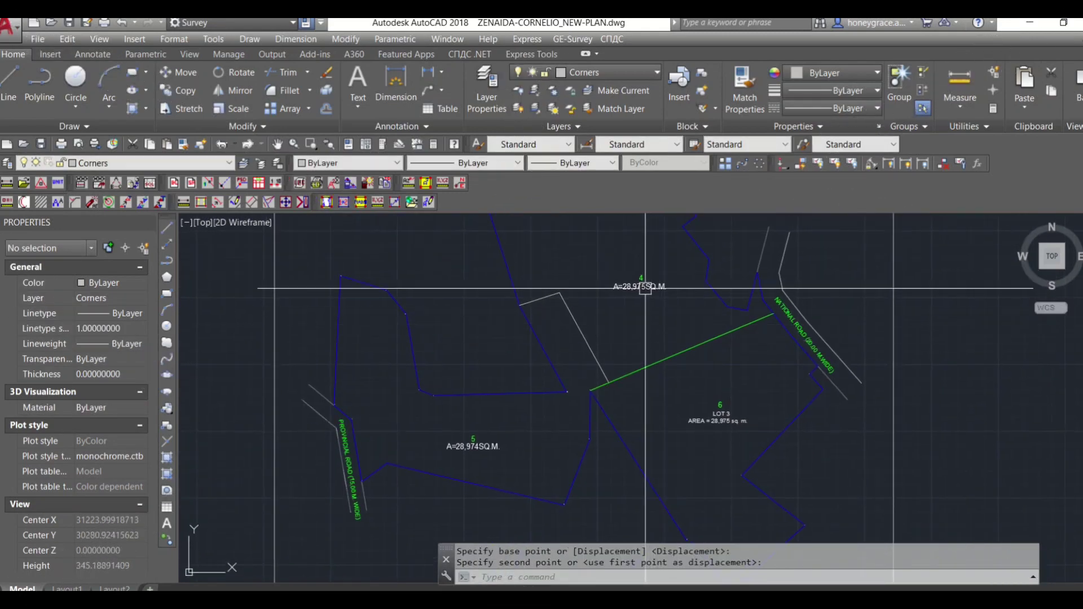
{"action": "scroll", "coordinate": [638, 343], "scroll_direction": "up", "scroll_amount": 4}
{"action": "scroll", "coordinate": [645, 333], "scroll_direction": "down", "scroll_amount": 2}
{"action": "scroll", "coordinate": [649, 338], "scroll_direction": "down", "scroll_amount": 4}
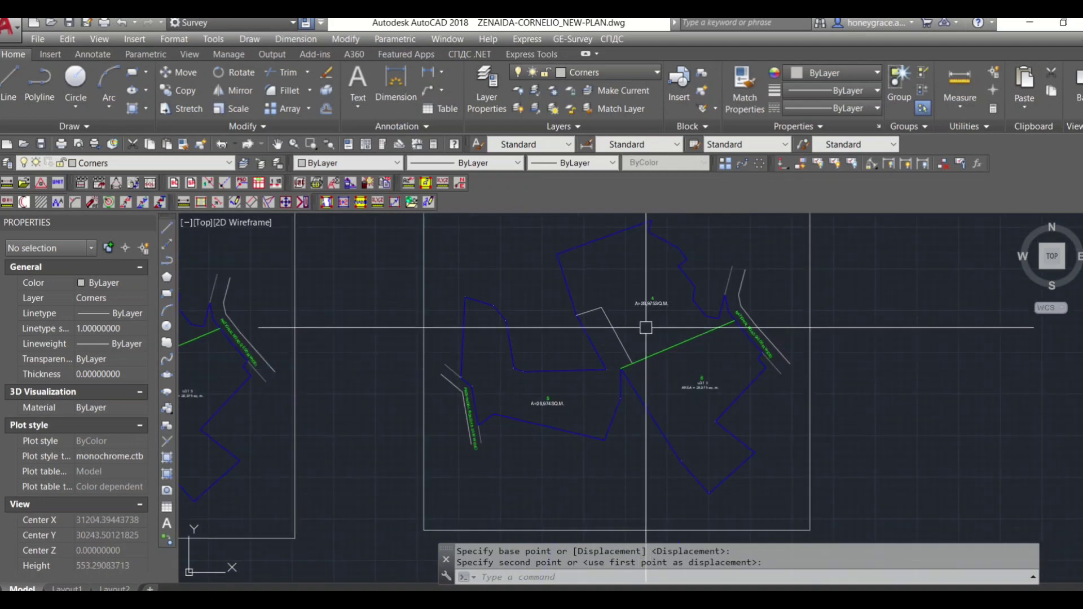
{"action": "middle_click_drag", "start_coordinate": [645, 328], "coordinate": [652, 333]}
Select the LOT labels in the original plan for copying with CP.
{"action": "type", "text": "p"}
{"action": "key", "text": "Return"}
{"action": "scroll", "coordinate": [681, 362], "scroll_direction": "down", "scroll_amount": 3}
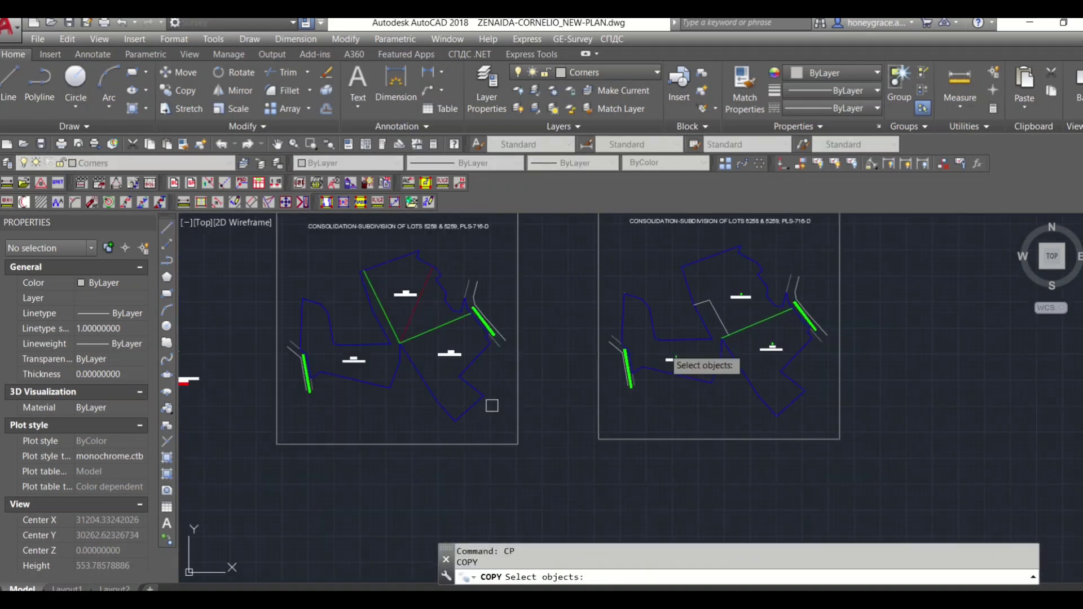
{"action": "scroll", "coordinate": [411, 314], "scroll_direction": "up", "scroll_amount": 5}
{"action": "scroll", "coordinate": [388, 404], "scroll_direction": "up", "scroll_amount": 2}
{"action": "scroll", "coordinate": [694, 380], "scroll_direction": "down", "scroll_amount": 4}
{"action": "scroll", "coordinate": [991, 416], "scroll_direction": "up", "scroll_amount": 5}
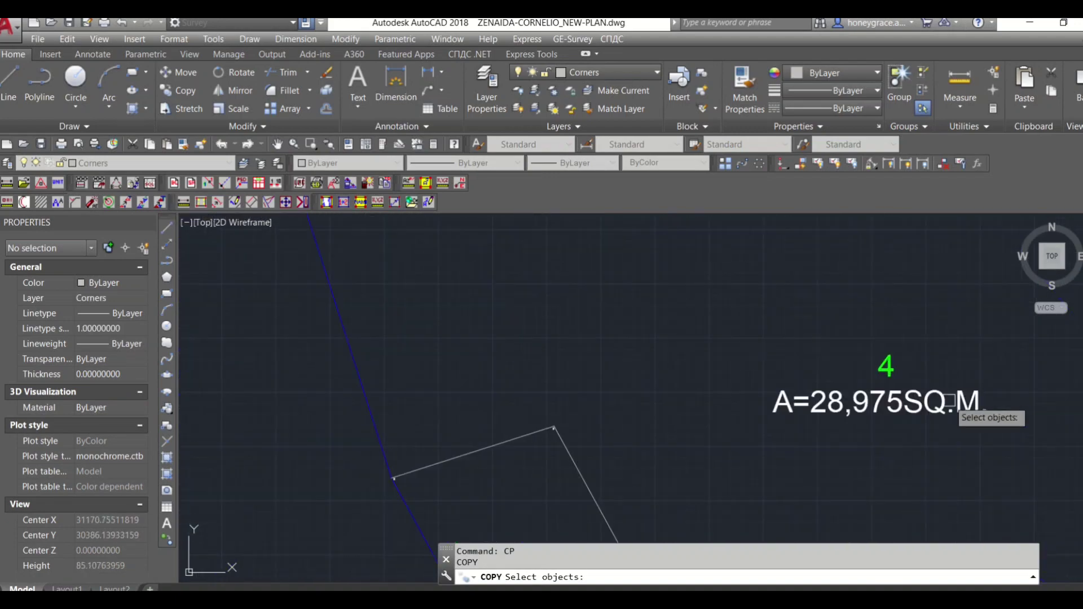
{"action": "scroll", "coordinate": [810, 435], "scroll_direction": "down", "scroll_amount": 4}
{"action": "scroll", "coordinate": [848, 304], "scroll_direction": "up", "scroll_amount": 2}
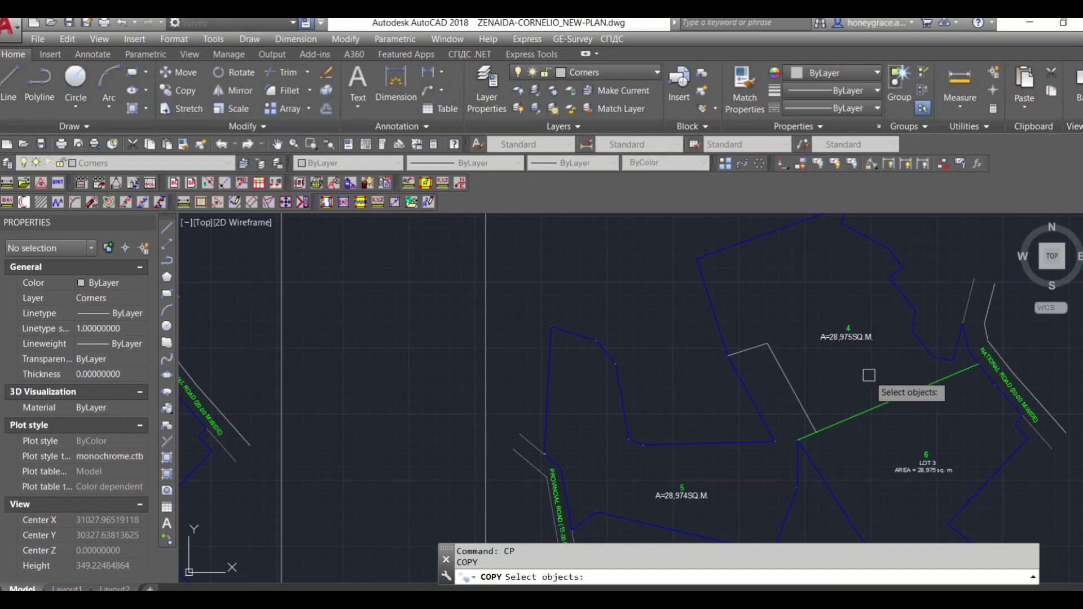
{"action": "scroll", "coordinate": [411, 345], "scroll_direction": "down", "scroll_amount": 2}
{"action": "scroll", "coordinate": [380, 333], "scroll_direction": "up", "scroll_amount": 6}
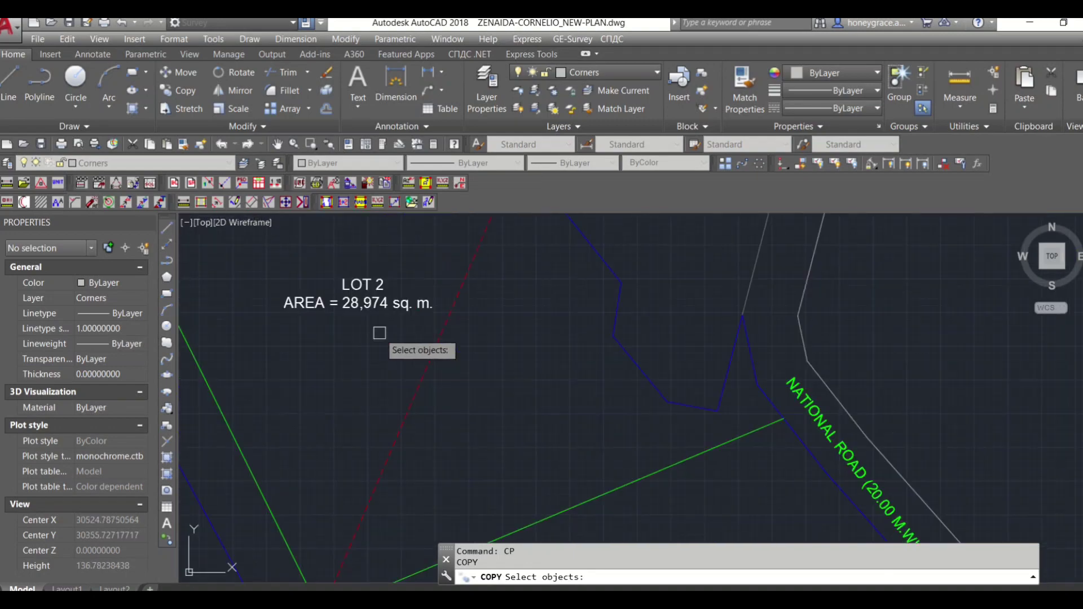
{"action": "scroll", "coordinate": [348, 358], "scroll_direction": "down", "scroll_amount": 3}
{"action": "key", "text": "Return"}
Place the copied LOT 2 and LOT 1 labels beside lots 4 and 5 in the new plan.
{"action": "scroll", "coordinate": [363, 459], "scroll_direction": "up", "scroll_amount": 4}
{"action": "left_click", "coordinate": [362, 459]}
{"action": "scroll", "coordinate": [362, 459], "scroll_direction": "down", "scroll_amount": 3}
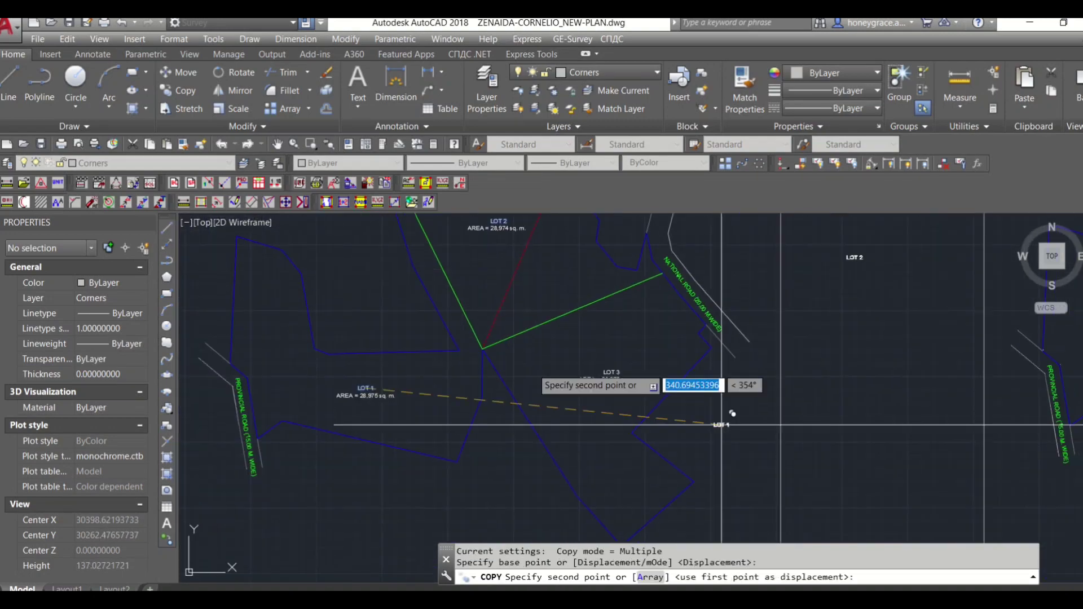
{"action": "scroll", "coordinate": [721, 425], "scroll_direction": "down", "scroll_amount": 3}
{"action": "scroll", "coordinate": [768, 404], "scroll_direction": "up", "scroll_amount": 5}
{"action": "scroll", "coordinate": [752, 442], "scroll_direction": "down", "scroll_amount": 2}
{"action": "key", "text": "Escape"}
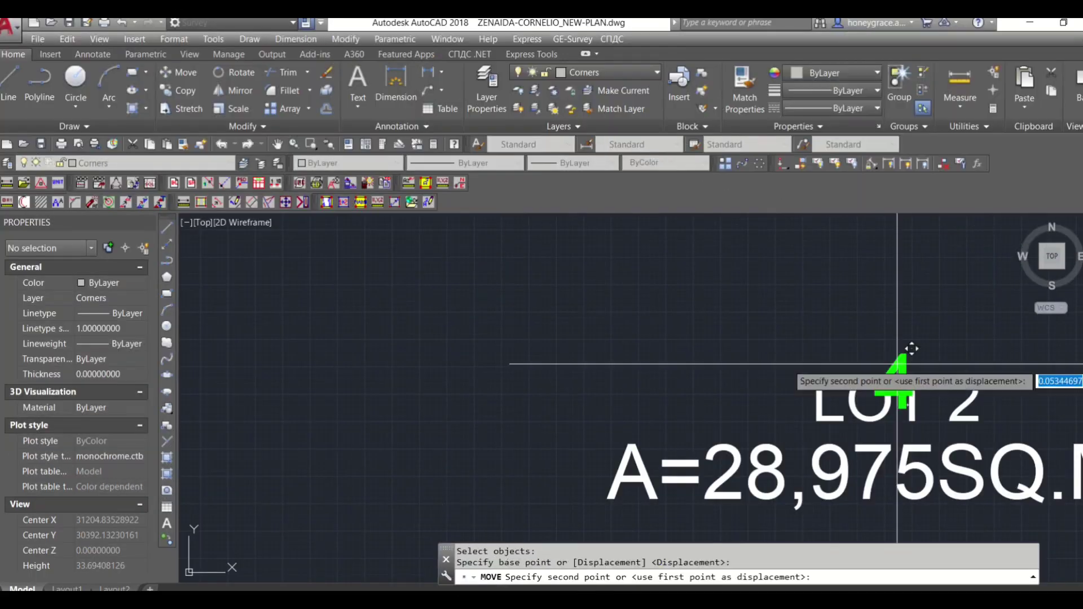
Move numbers 4 and 5 above their LOT labels and set LOT 1 above its area text.
{"action": "left_click", "coordinate": [911, 349]}
{"action": "scroll", "coordinate": [911, 348], "scroll_direction": "down", "scroll_amount": 5}
{"action": "key", "text": "space"}
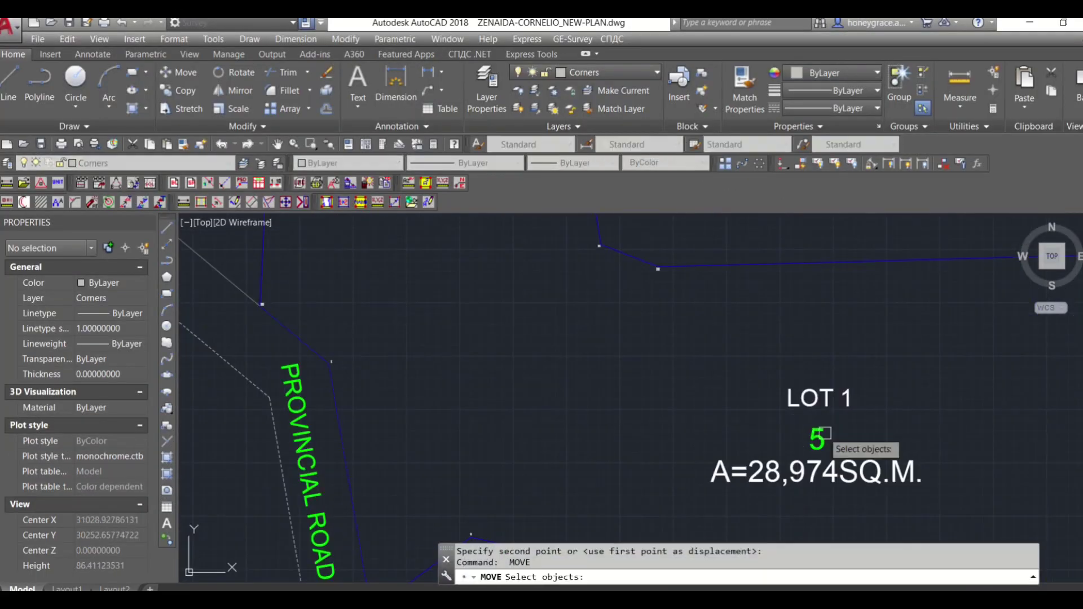
{"action": "left_click", "coordinate": [818, 437]}
{"action": "key", "text": "Return"}
{"action": "left_click", "coordinate": [831, 365]}
{"action": "key", "text": "space"}
{"action": "left_click", "coordinate": [833, 393]}
{"action": "left_click", "coordinate": [829, 428]}
{"action": "left_click", "coordinate": [824, 455]}
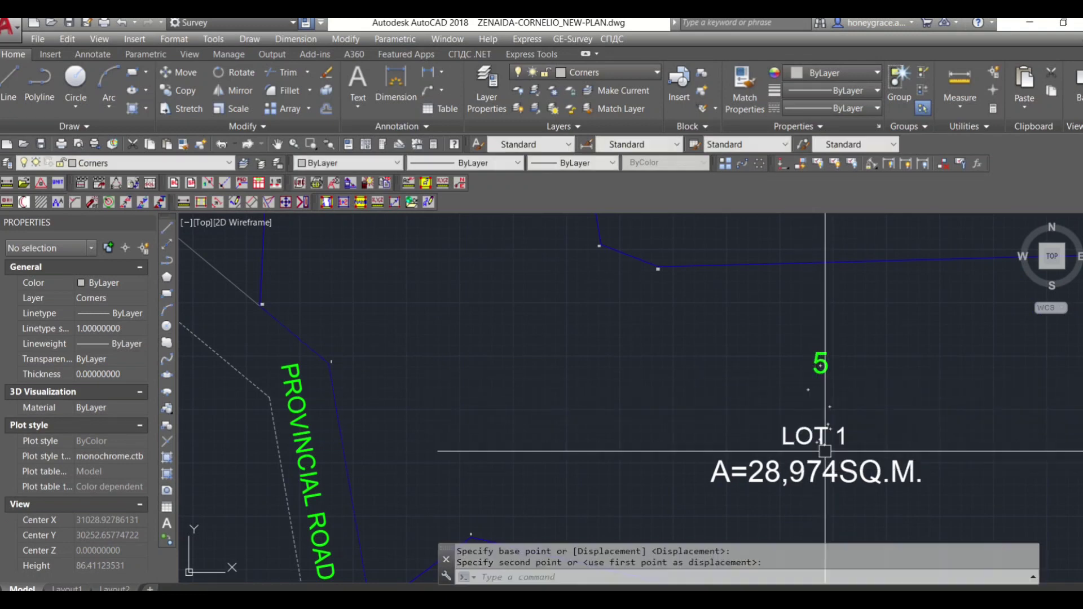
{"action": "scroll", "coordinate": [825, 417], "scroll_direction": "up", "scroll_amount": 3}
{"action": "left_click", "coordinate": [825, 418]}
Add a space before SQ.M. in the LOT 1 and LOT 2 area texts.
{"action": "double_click", "coordinate": [778, 449]}
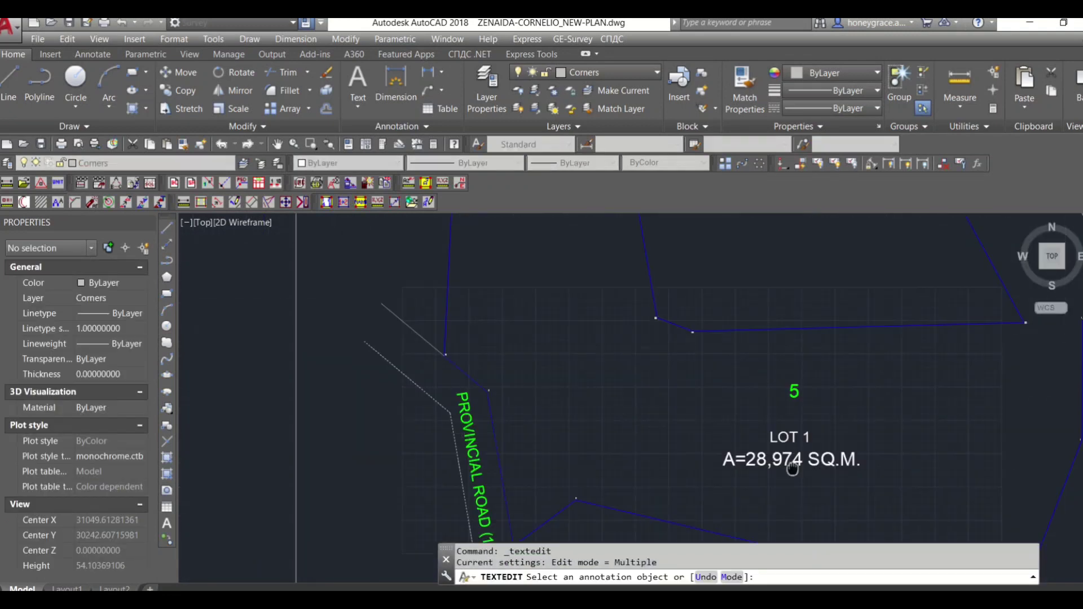
{"action": "scroll", "coordinate": [790, 395], "scroll_direction": "down", "scroll_amount": 3}
{"action": "scroll", "coordinate": [898, 428], "scroll_direction": "up", "scroll_amount": 3}
{"action": "left_click", "coordinate": [920, 175]}
{"action": "key", "text": "Return"}
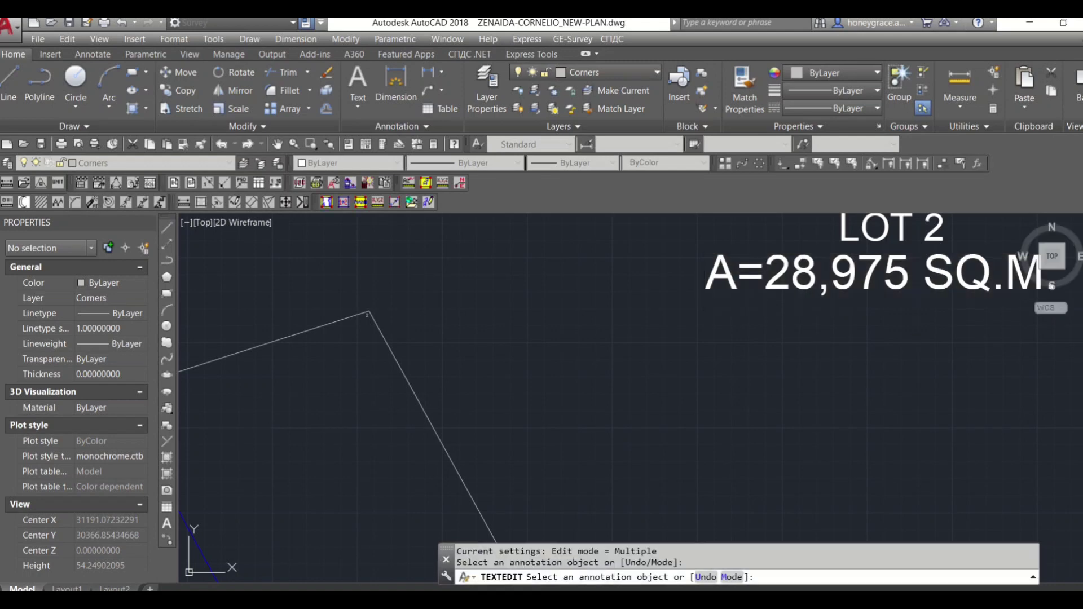
{"action": "key", "text": "Escape"}
{"action": "scroll", "coordinate": [804, 380], "scroll_direction": "down", "scroll_amount": 5}
{"action": "scroll", "coordinate": [805, 380], "scroll_direction": "up", "scroll_amount": 3}
{"action": "scroll", "coordinate": [795, 393], "scroll_direction": "up", "scroll_amount": 2}
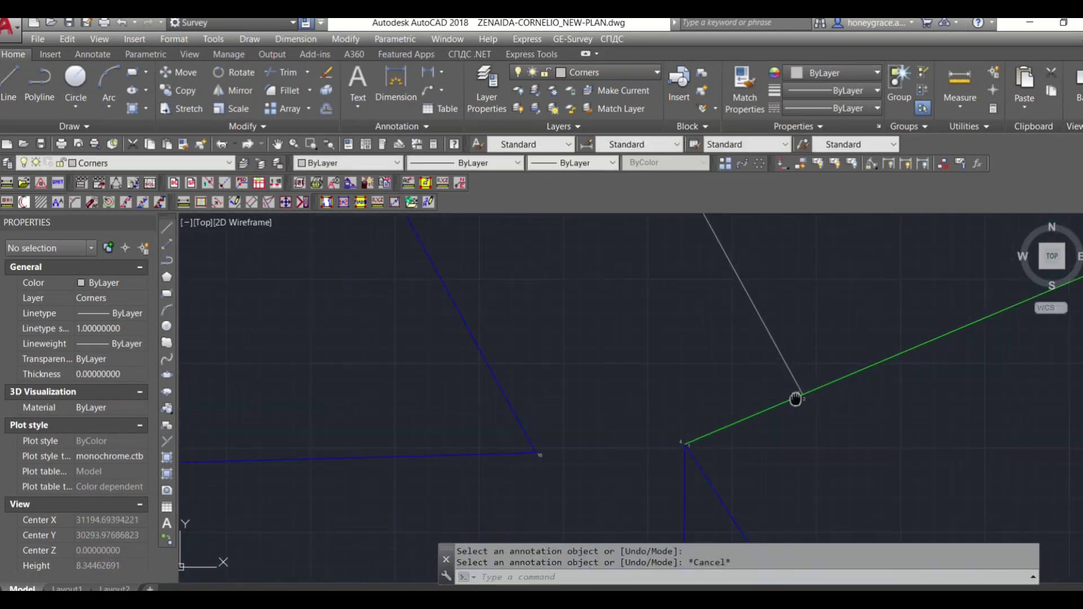
{"action": "middle_click_drag", "start_coordinate": [795, 394], "coordinate": [644, 308]}
{"action": "scroll", "coordinate": [850, 405], "scroll_direction": "down", "scroll_amount": 7}
{"action": "scroll", "coordinate": [826, 379], "scroll_direction": "up", "scroll_amount": 3}
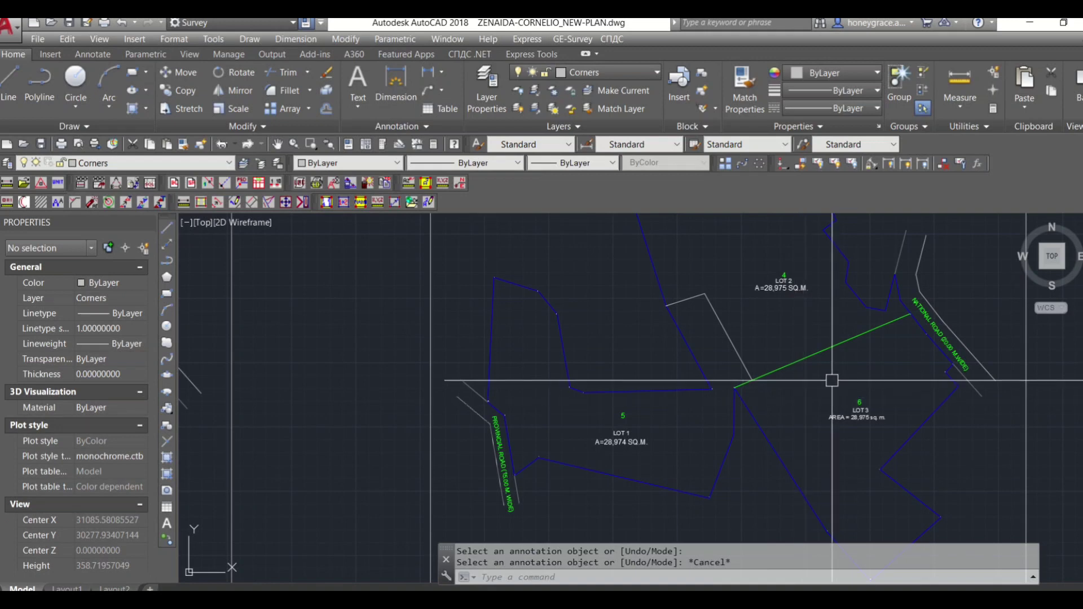
{"action": "scroll", "coordinate": [832, 381], "scroll_direction": "down", "scroll_amount": 2}
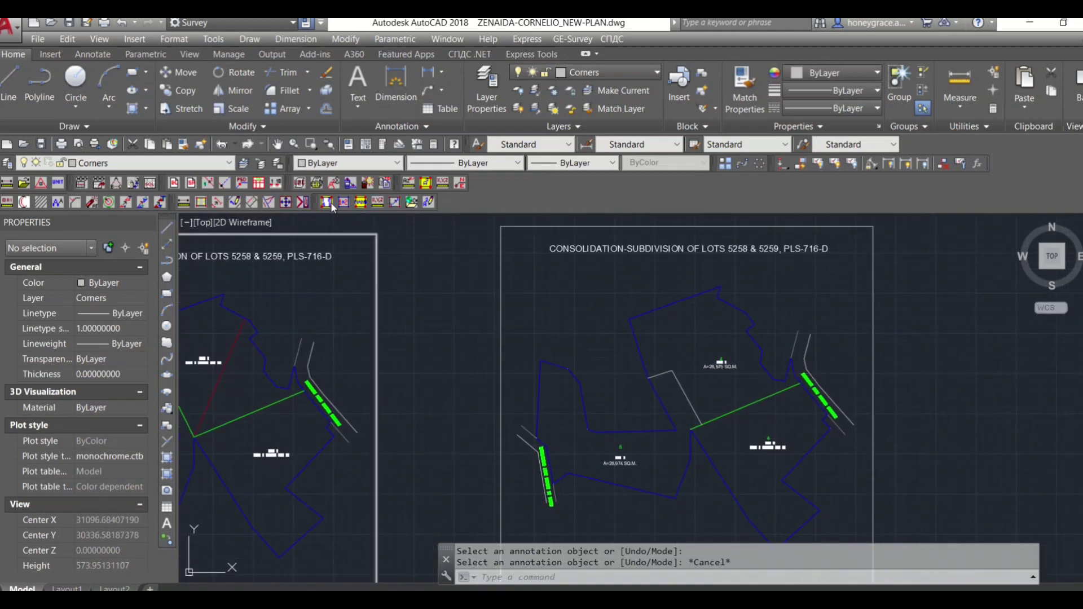
Run the GE-Survey lot-number processing on labels 4, 6 and 5.
{"action": "left_click", "coordinate": [129, 181]}
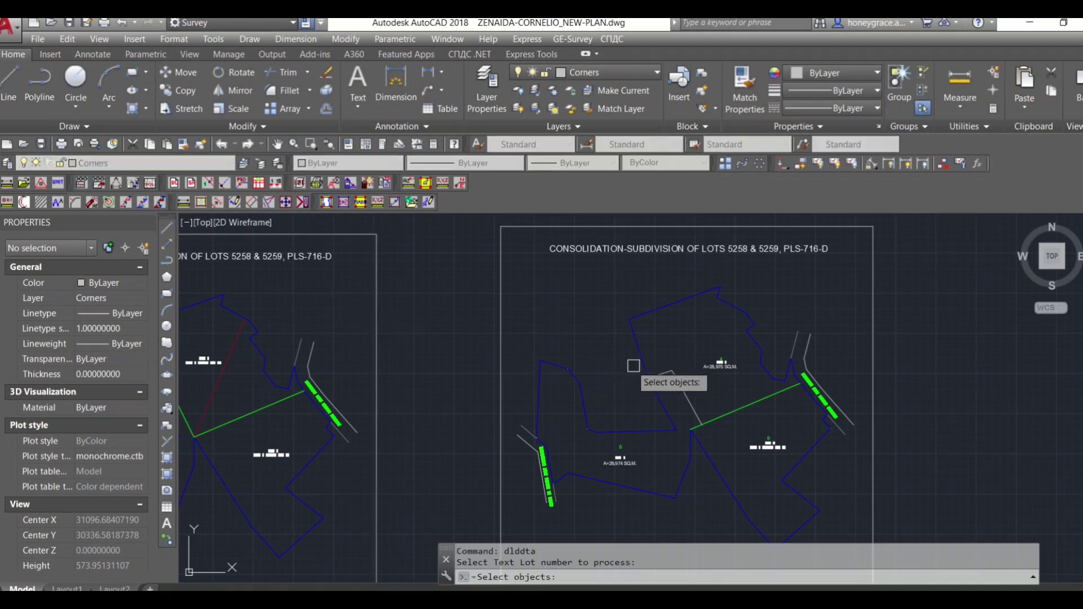
{"action": "left_click", "coordinate": [699, 345]}
{"action": "left_click", "coordinate": [729, 387]}
{"action": "left_click", "coordinate": [750, 423]}
{"action": "left_click", "coordinate": [785, 450]}
{"action": "left_click", "coordinate": [605, 445]}
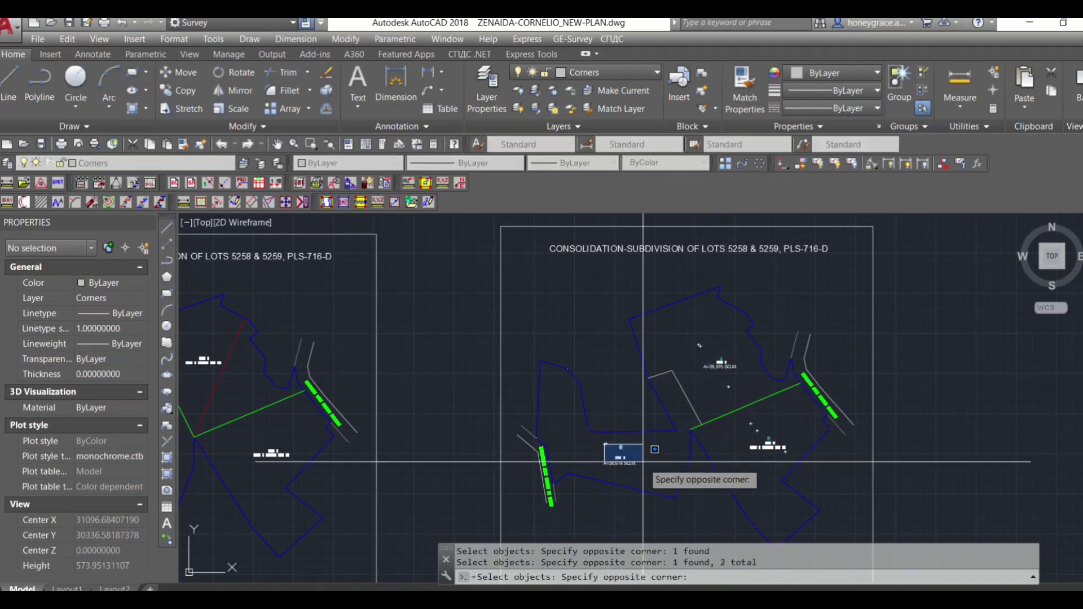
{"action": "left_click", "coordinate": [642, 462]}
{"action": "key", "text": "Return"}
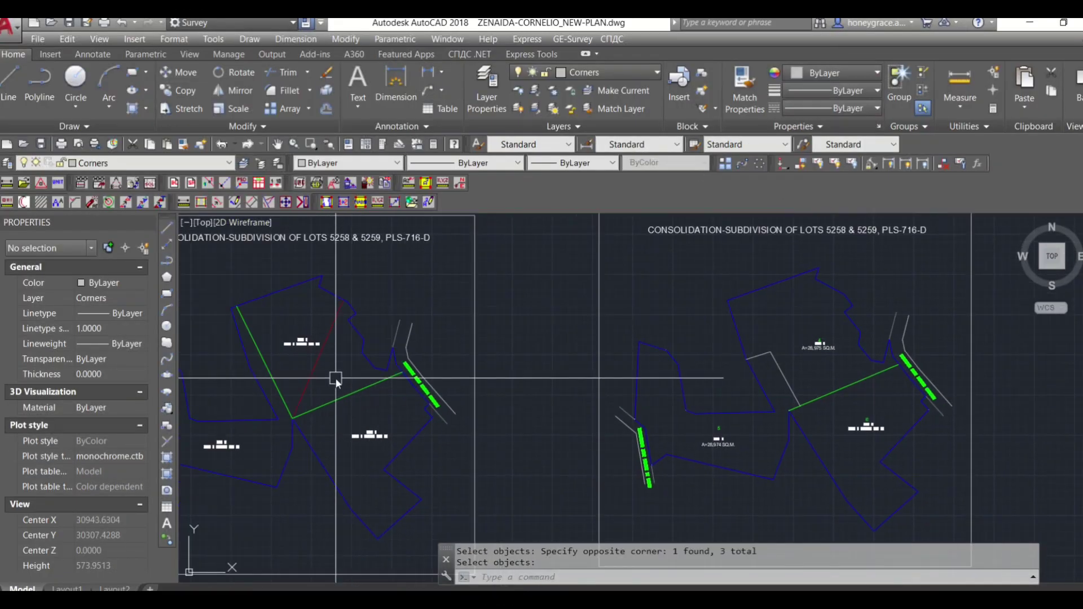
Copy the red dashed dividing line from the original plan to the matching corner in the new plan.
{"action": "type", "text": "cp"}
{"action": "key", "text": "Return"}
{"action": "left_click", "coordinate": [321, 372]}
{"action": "key", "text": "Return"}
{"action": "scroll", "coordinate": [295, 399], "scroll_direction": "up", "scroll_amount": 5}
{"action": "left_click", "coordinate": [295, 398]}
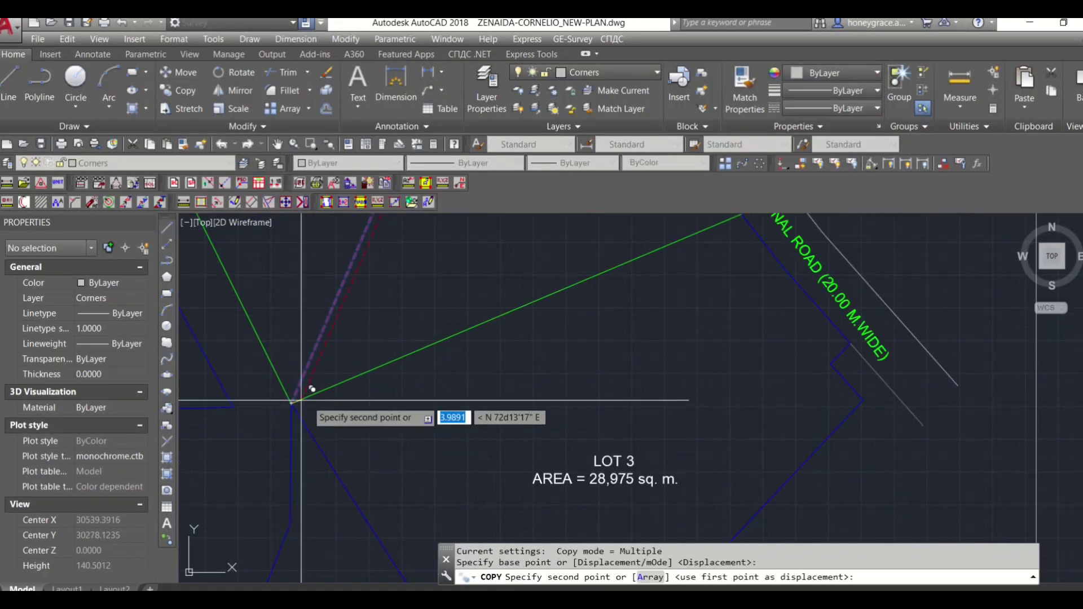
{"action": "scroll", "coordinate": [295, 399], "scroll_direction": "down", "scroll_amount": 5}
{"action": "scroll", "coordinate": [828, 382], "scroll_direction": "up", "scroll_amount": 3}
{"action": "left_click", "coordinate": [773, 387]}
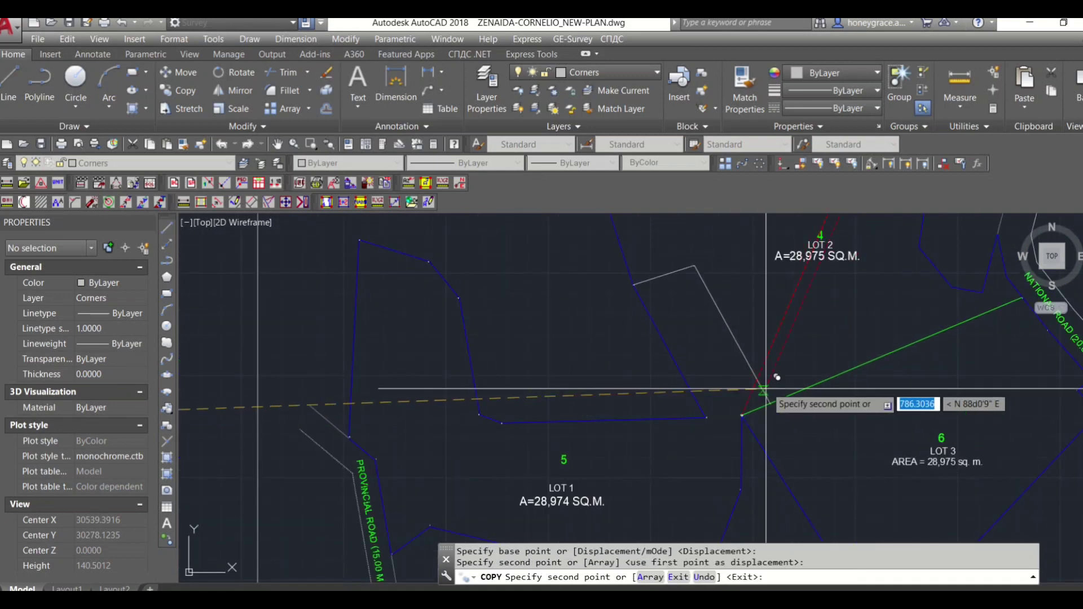
{"action": "key", "text": "Escape"}
{"action": "left_click", "coordinate": [776, 339]}
{"action": "scroll", "coordinate": [725, 356], "scroll_direction": "down", "scroll_amount": 3}
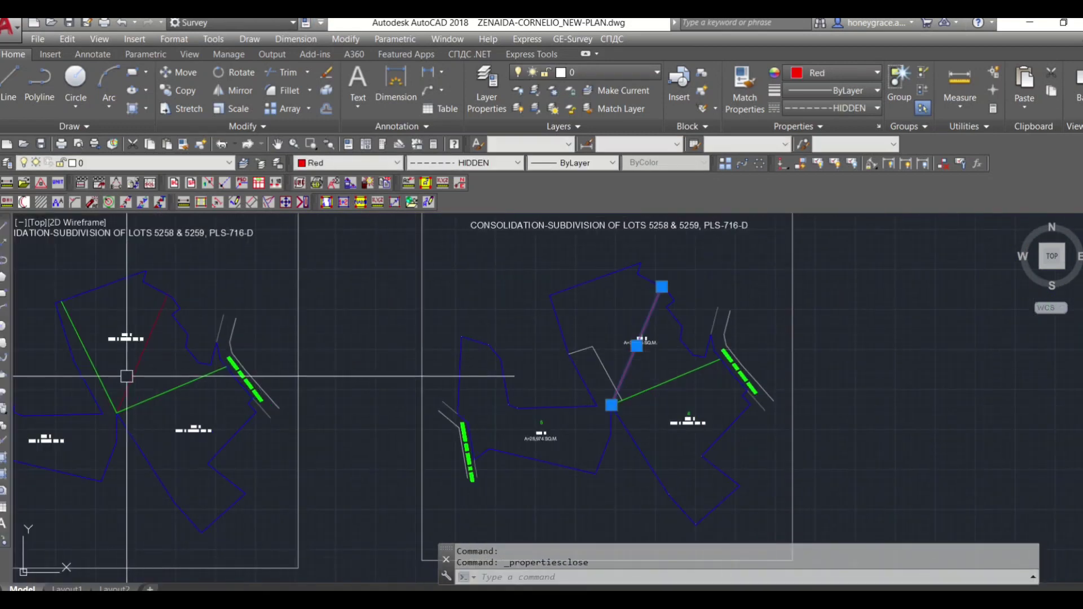
{"action": "double_click", "coordinate": [126, 374]}
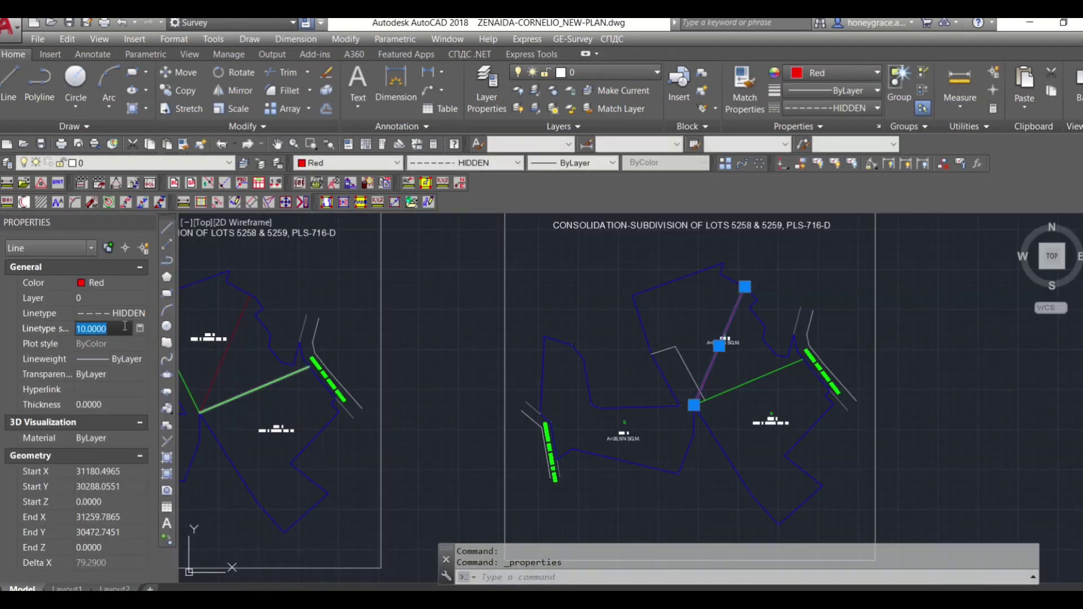
{"action": "key", "text": "Escape"}
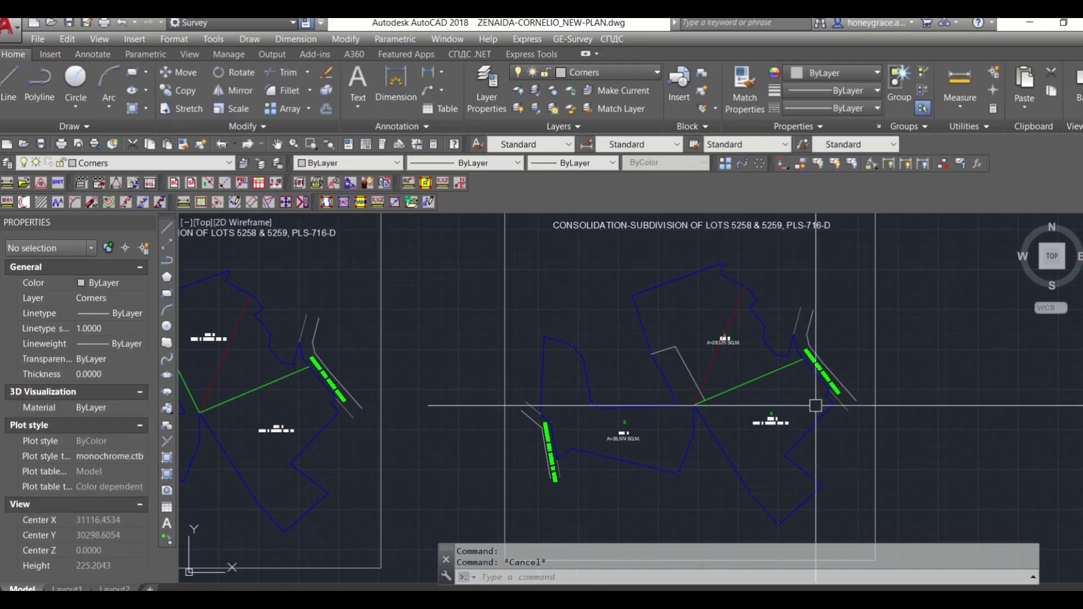
{"action": "scroll", "coordinate": [749, 381], "scroll_direction": "up", "scroll_amount": 3}
{"action": "type", "text": "M"}
{"action": "key", "text": "Return"}
{"action": "left_click", "coordinate": [740, 401]}
{"action": "left_click", "coordinate": [731, 381]}
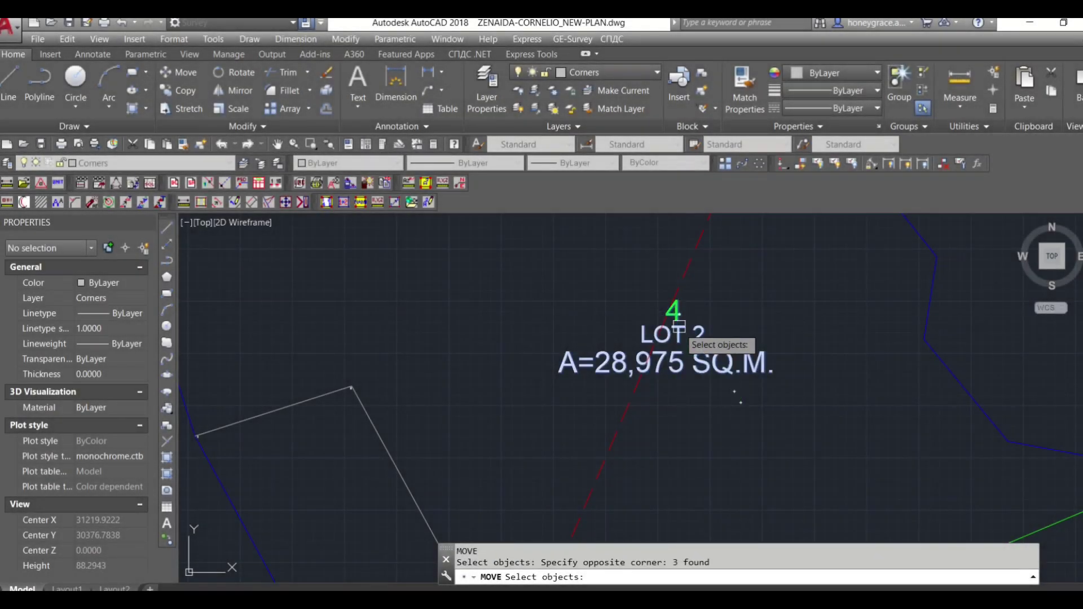
{"action": "key", "text": "Return"}
{"action": "scroll", "coordinate": [733, 389], "scroll_direction": "down", "scroll_amount": 3}
{"action": "left_click", "coordinate": [682, 373]}
{"action": "left_click", "coordinate": [677, 369]}
{"action": "scroll", "coordinate": [681, 431], "scroll_direction": "down", "scroll_amount": 1}
{"action": "scroll", "coordinate": [681, 431], "scroll_direction": "up", "scroll_amount": 2}
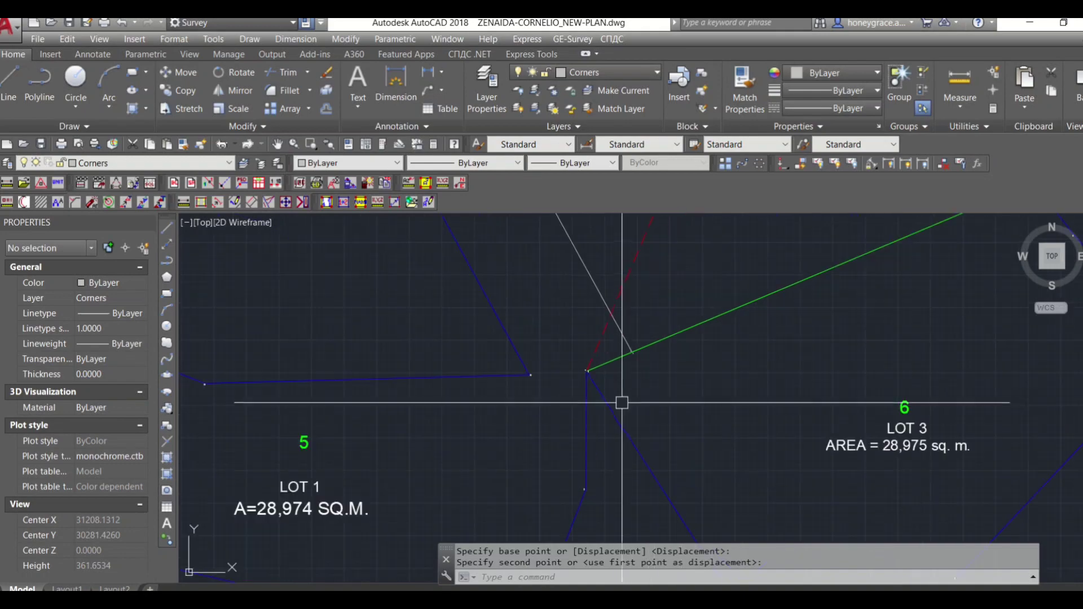
{"action": "scroll", "coordinate": [660, 370], "scroll_direction": "down", "scroll_amount": 2}
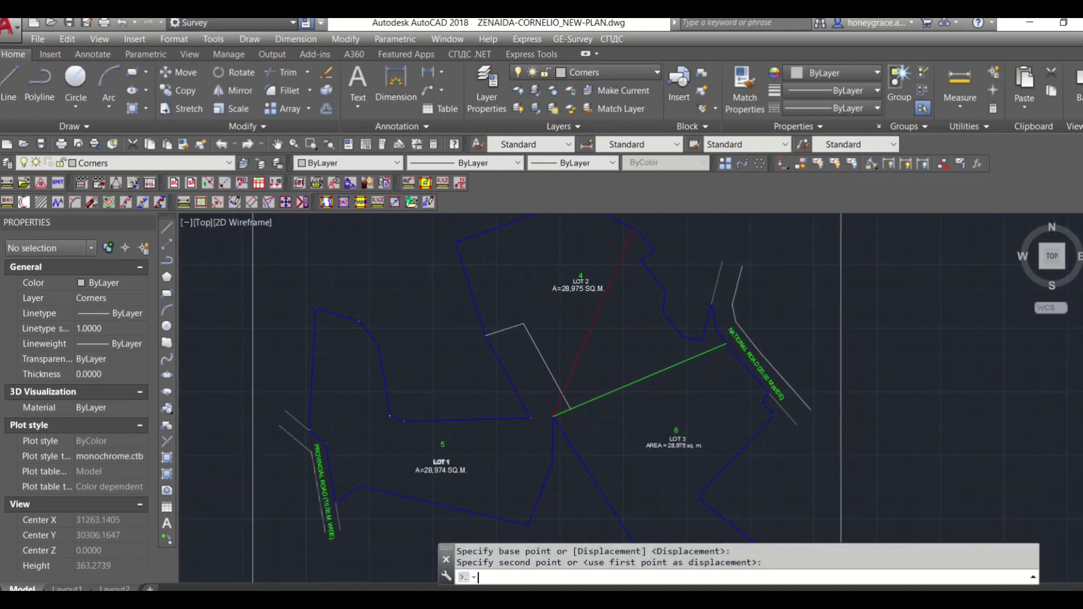
{"action": "scroll", "coordinate": [443, 451], "scroll_direction": "up", "scroll_amount": 3}
{"action": "left_click_drag", "start_coordinate": [395, 389], "coordinate": [429, 420]}
{"action": "key", "text": "Return"}
{"action": "left_click", "coordinate": [416, 411]}
{"action": "left_click", "coordinate": [415, 445]}
{"action": "scroll", "coordinate": [857, 357], "scroll_direction": "down", "scroll_amount": 1}
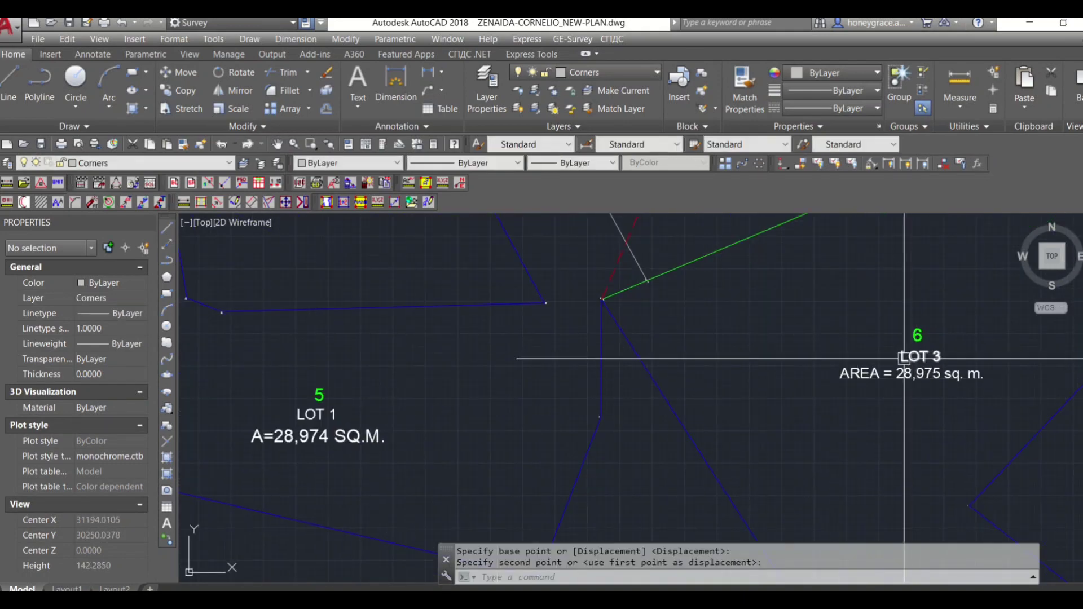
{"action": "scroll", "coordinate": [665, 387], "scroll_direction": "down", "scroll_amount": 3}
{"action": "scroll", "coordinate": [658, 392], "scroll_direction": "down", "scroll_amount": 2}
{"action": "scroll", "coordinate": [607, 362], "scroll_direction": "up", "scroll_amount": 2}
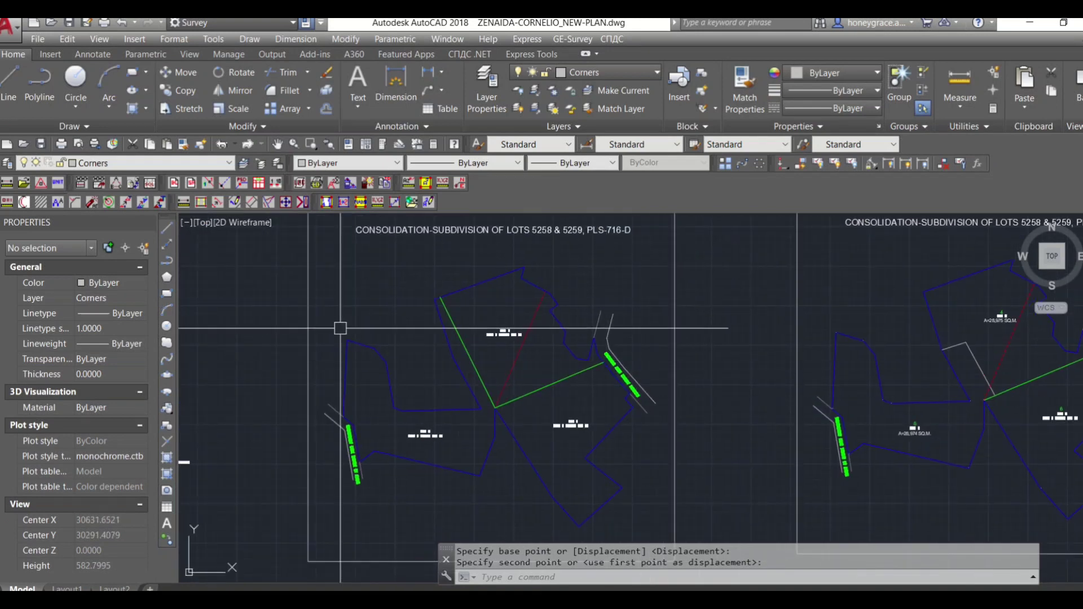
{"action": "left_click", "coordinate": [58, 190]}
{"action": "key", "text": "Escape"}
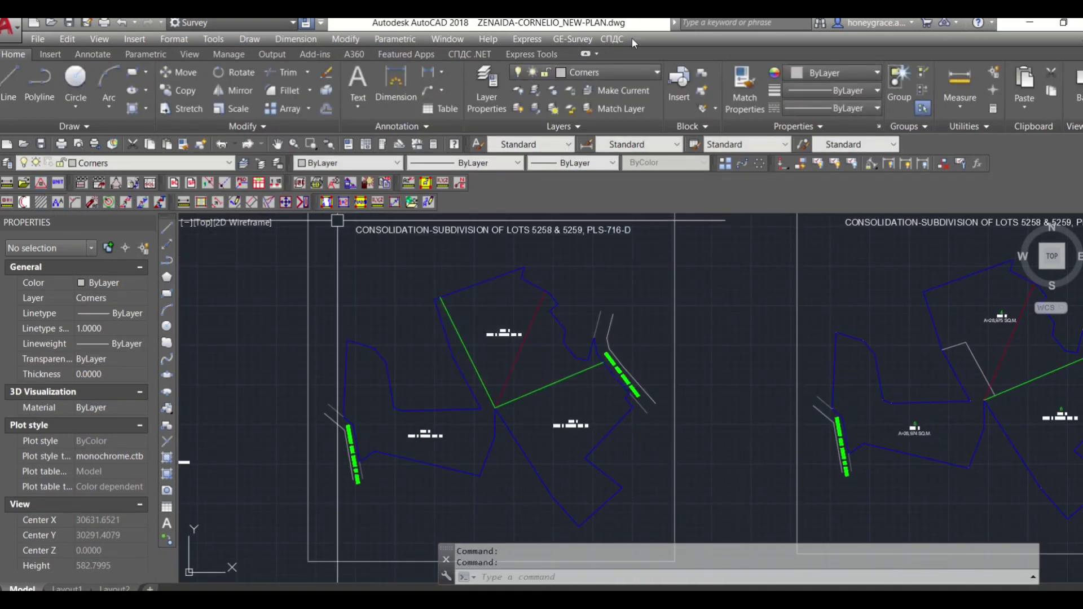
Zoom and pan across the plan to check the LOT 1, LOT 2 and LOT 3 area labels.
{"action": "scroll", "coordinate": [672, 364], "scroll_direction": "up", "scroll_amount": 5}
{"action": "key", "text": "Escape"}
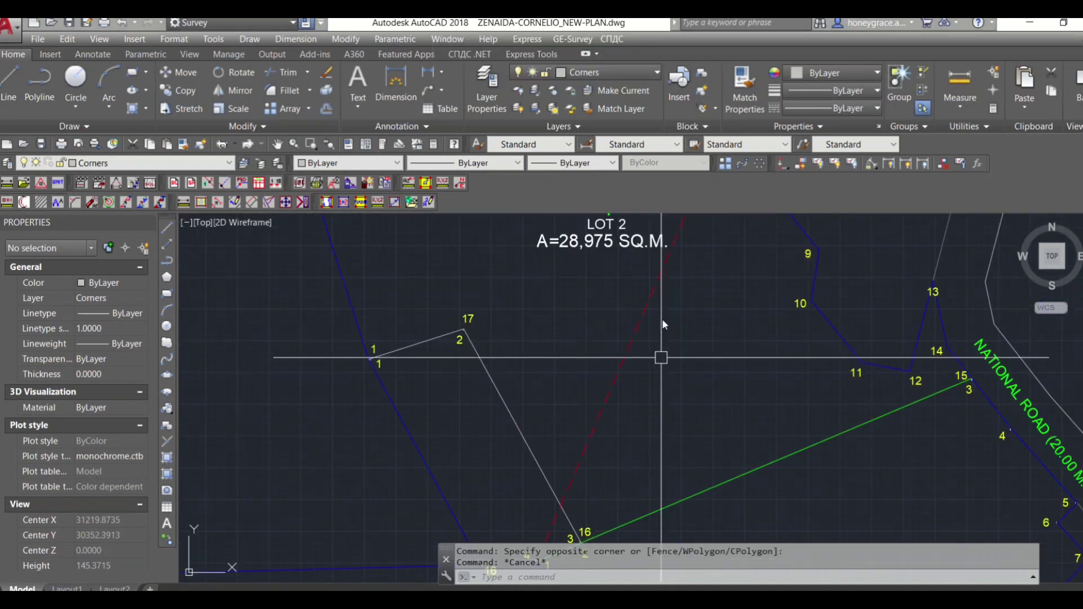
{"action": "scroll", "coordinate": [661, 357], "scroll_direction": "down", "scroll_amount": 3}
{"action": "scroll", "coordinate": [638, 329], "scroll_direction": "up", "scroll_amount": 6}
{"action": "scroll", "coordinate": [629, 232], "scroll_direction": "down", "scroll_amount": 7}
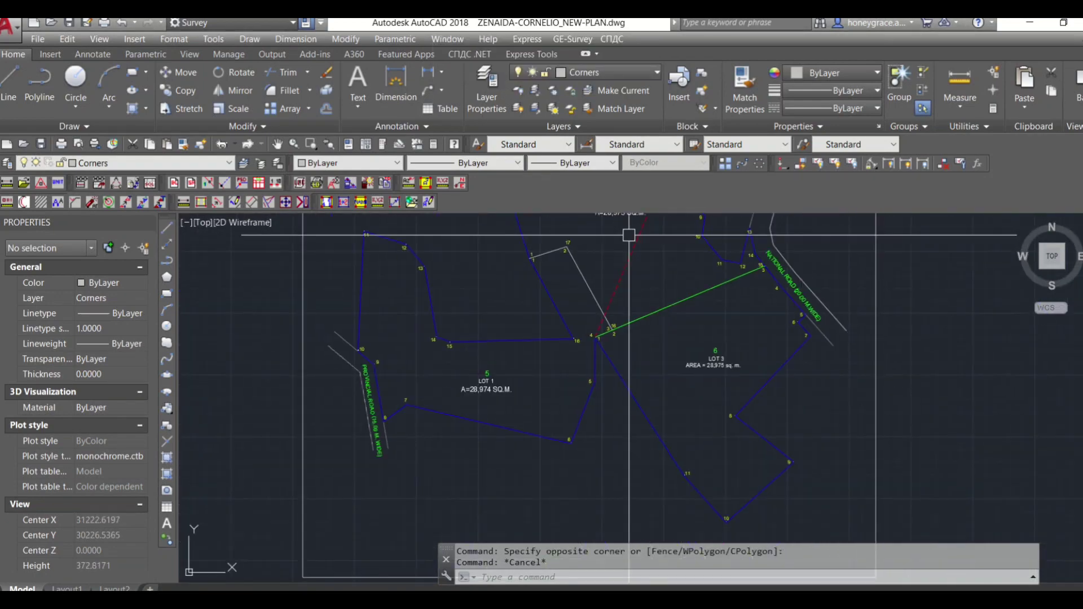
{"action": "scroll", "coordinate": [702, 367], "scroll_direction": "up", "scroll_amount": 7}
{"action": "scroll", "coordinate": [795, 448], "scroll_direction": "down", "scroll_amount": 4}
{"action": "scroll", "coordinate": [648, 367], "scroll_direction": "up", "scroll_amount": 3}
{"action": "scroll", "coordinate": [604, 382], "scroll_direction": "down", "scroll_amount": 5}
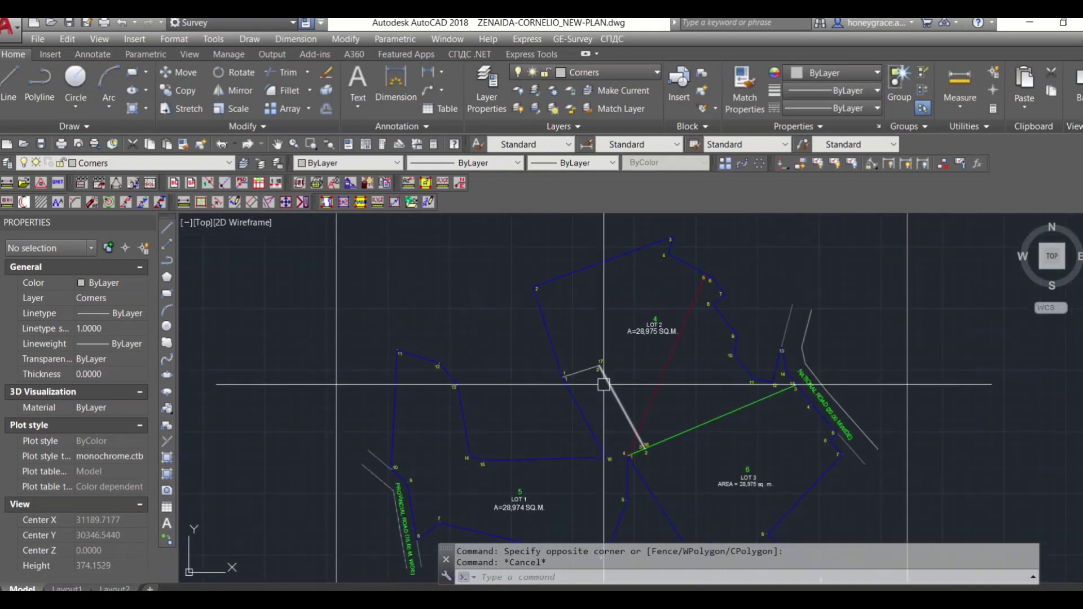
{"action": "scroll", "coordinate": [604, 350], "scroll_direction": "down", "scroll_amount": 4}
{"action": "scroll", "coordinate": [777, 351], "scroll_direction": "up", "scroll_amount": 6}
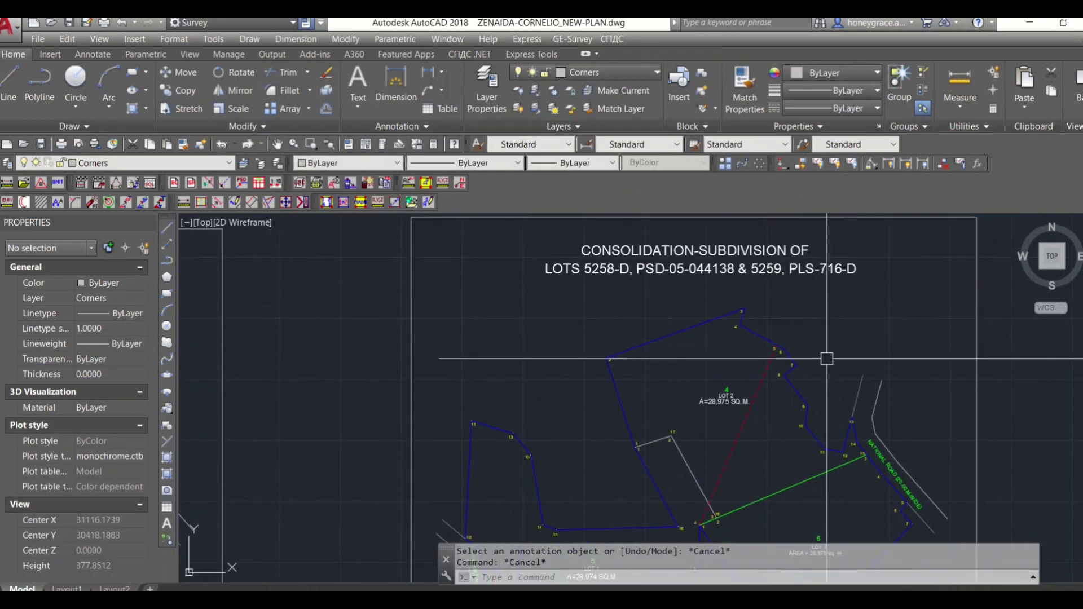
{"action": "middle_click_drag", "start_coordinate": [826, 367], "coordinate": [786, 361]}
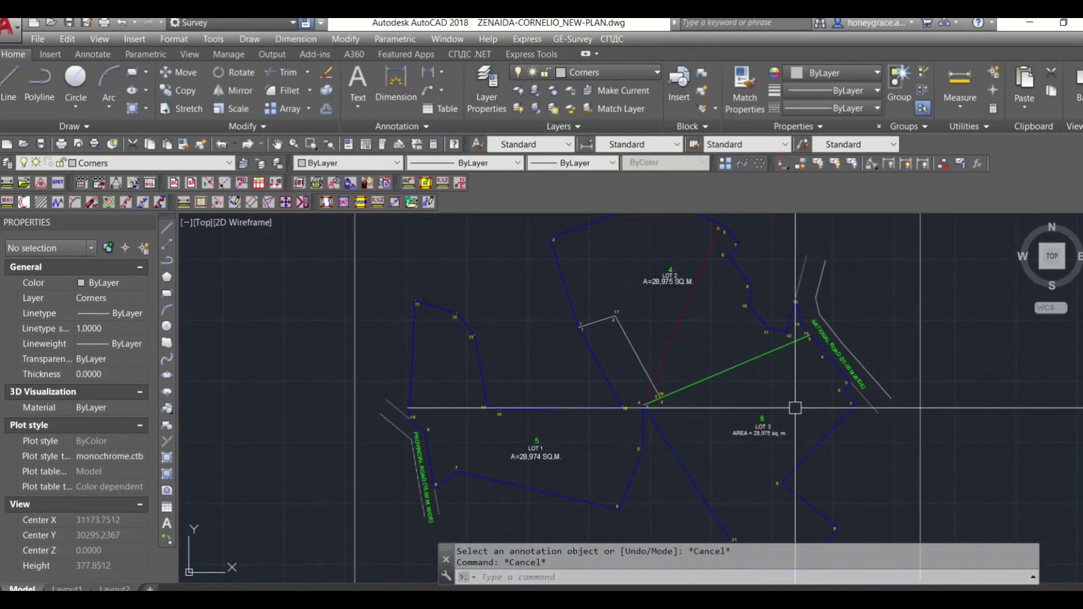
{"action": "middle_click_drag", "start_coordinate": [785, 413], "coordinate": [758, 345]}
{"action": "scroll", "coordinate": [758, 346], "scroll_direction": "up", "scroll_amount": 2}
{"action": "scroll", "coordinate": [757, 345], "scroll_direction": "down", "scroll_amount": 2}
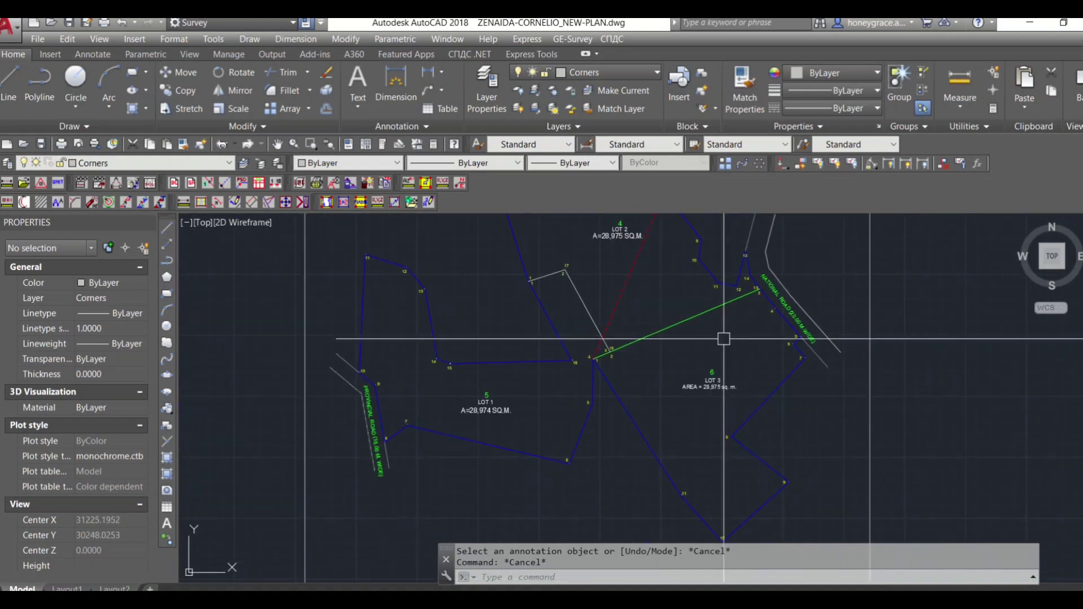
{"action": "scroll", "coordinate": [697, 337], "scroll_direction": "down", "scroll_amount": 2}
{"action": "scroll", "coordinate": [671, 333], "scroll_direction": "up", "scroll_amount": 2}
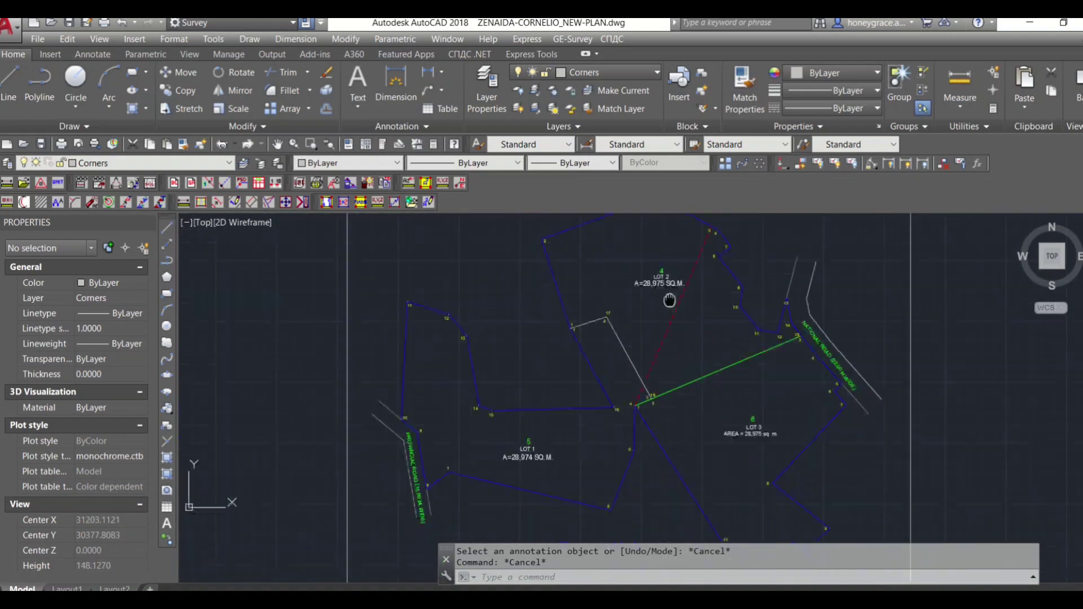
{"action": "scroll", "coordinate": [689, 350], "scroll_direction": "down", "scroll_amount": 2}
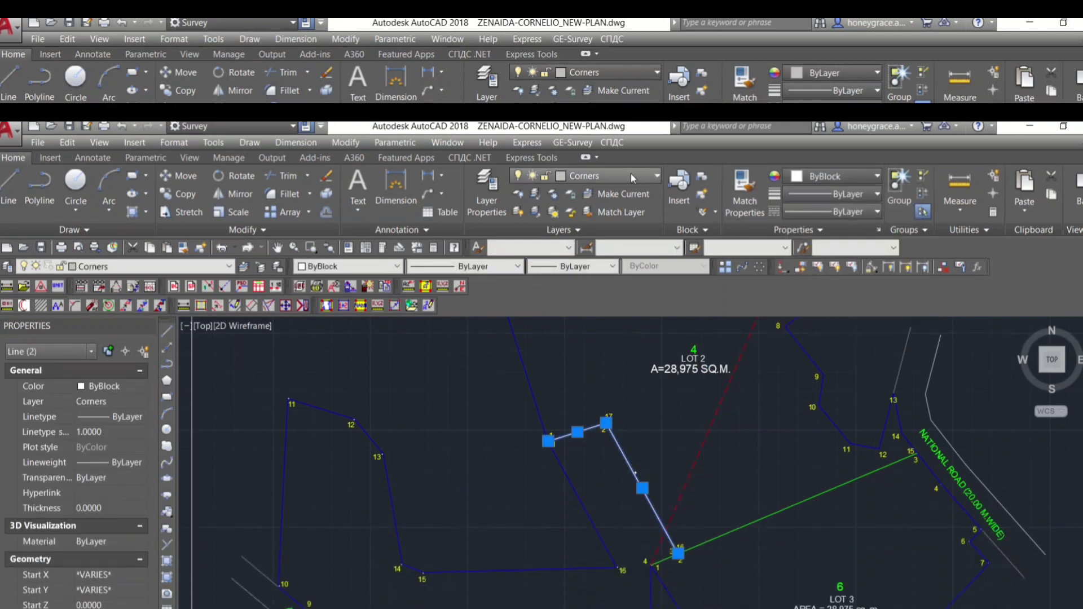
{"action": "key", "text": "Escape"}
{"action": "scroll", "coordinate": [790, 383], "scroll_direction": "down", "scroll_amount": 3}
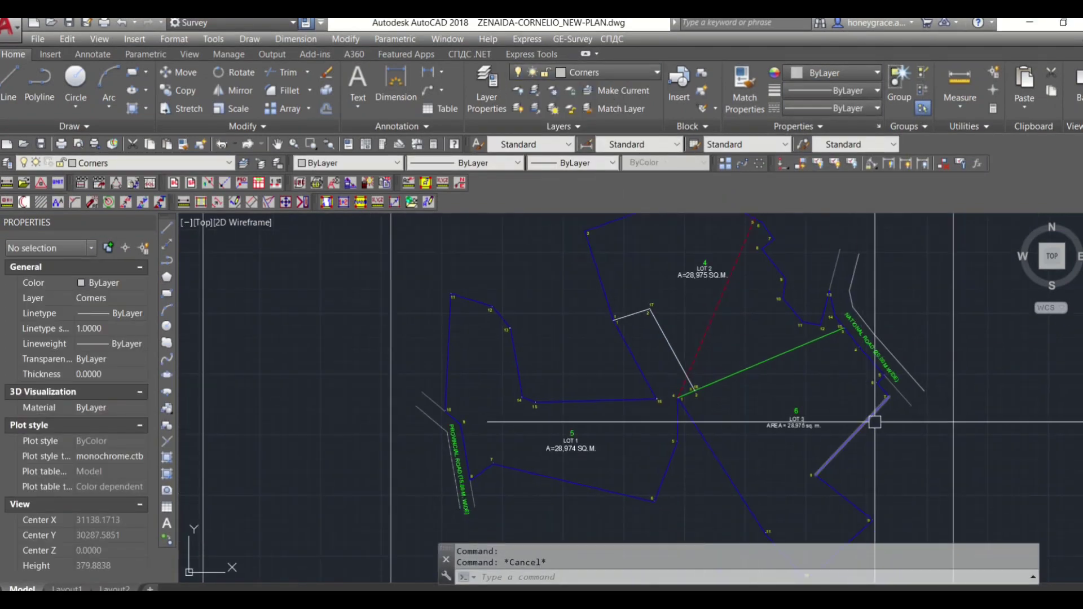
{"action": "scroll", "coordinate": [861, 389], "scroll_direction": "up", "scroll_amount": 2}
{"action": "scroll", "coordinate": [860, 390], "scroll_direction": "down", "scroll_amount": 3}
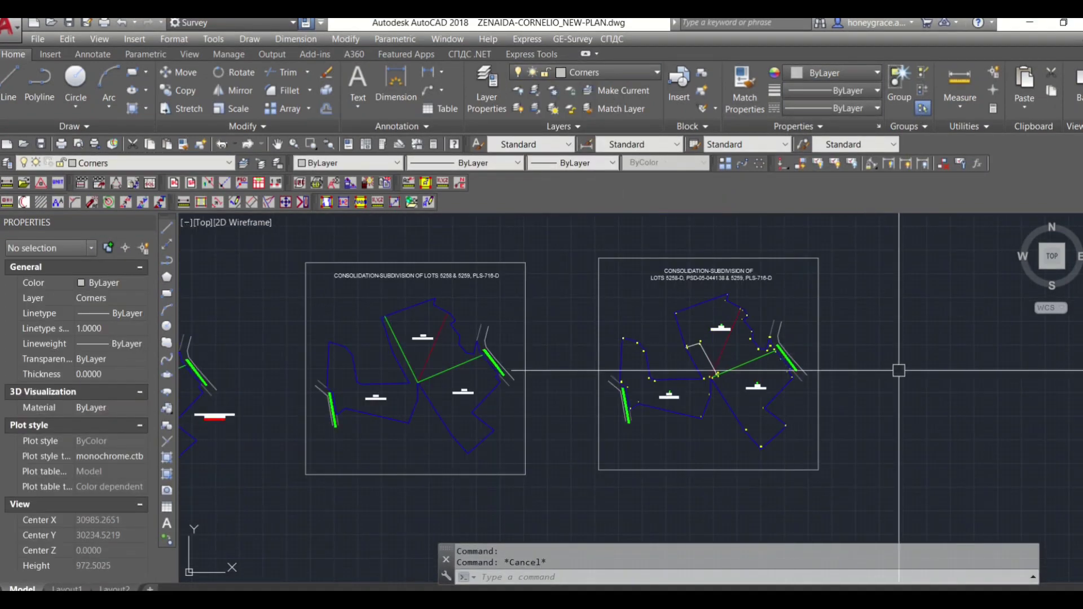
Start a CP copy of the right framed plan, window-selecting it and picking a base point.
{"action": "type", "text": "cp"}
{"action": "key", "text": "Return"}
{"action": "scroll", "coordinate": [812, 417], "scroll_direction": "up", "scroll_amount": 3}
{"action": "scroll", "coordinate": [813, 417], "scroll_direction": "down", "scroll_amount": 3}
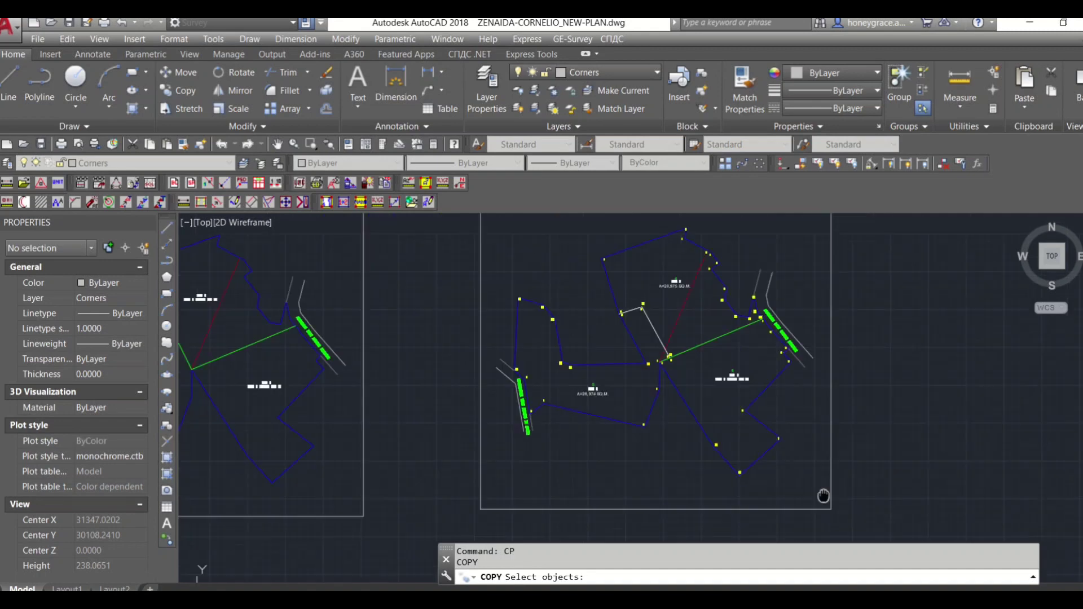
{"action": "left_click", "coordinate": [889, 494]}
{"action": "left_click", "coordinate": [615, 280]}
{"action": "key", "text": "Return"}
{"action": "left_click", "coordinate": [683, 335]}
Place the copied plan inside the empty right frame.
{"action": "middle_click_drag", "start_coordinate": [903, 339], "coordinate": [719, 338]}
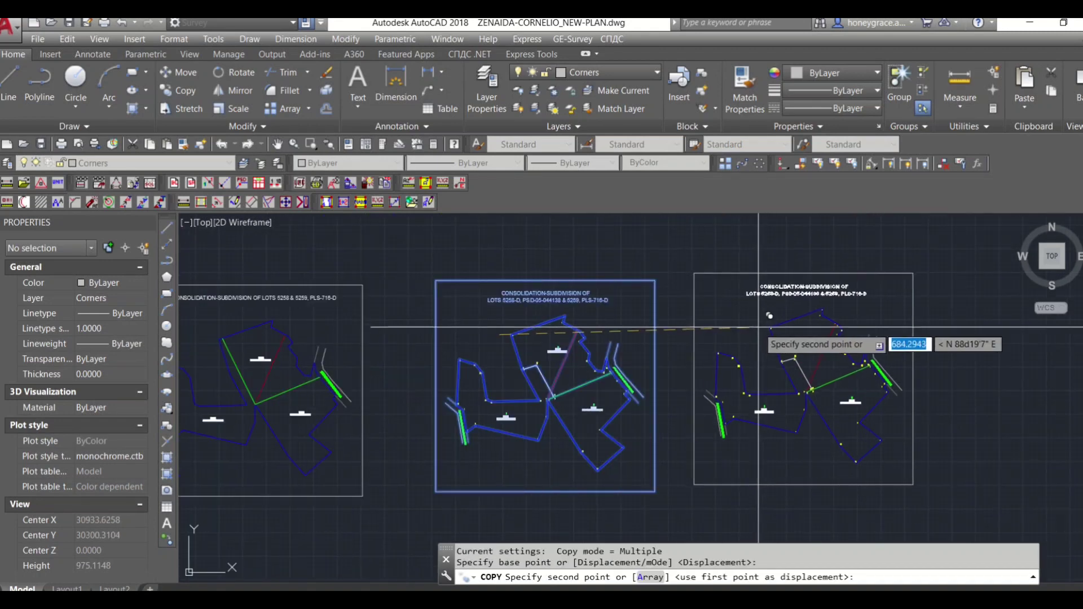
{"action": "left_click", "coordinate": [767, 333]}
{"action": "key", "text": "Escape"}
Copy the sheet title above the middle sheet and change its text to 'NEW CONSO'.
{"action": "type", "text": "cp"}
{"action": "key", "text": "Return"}
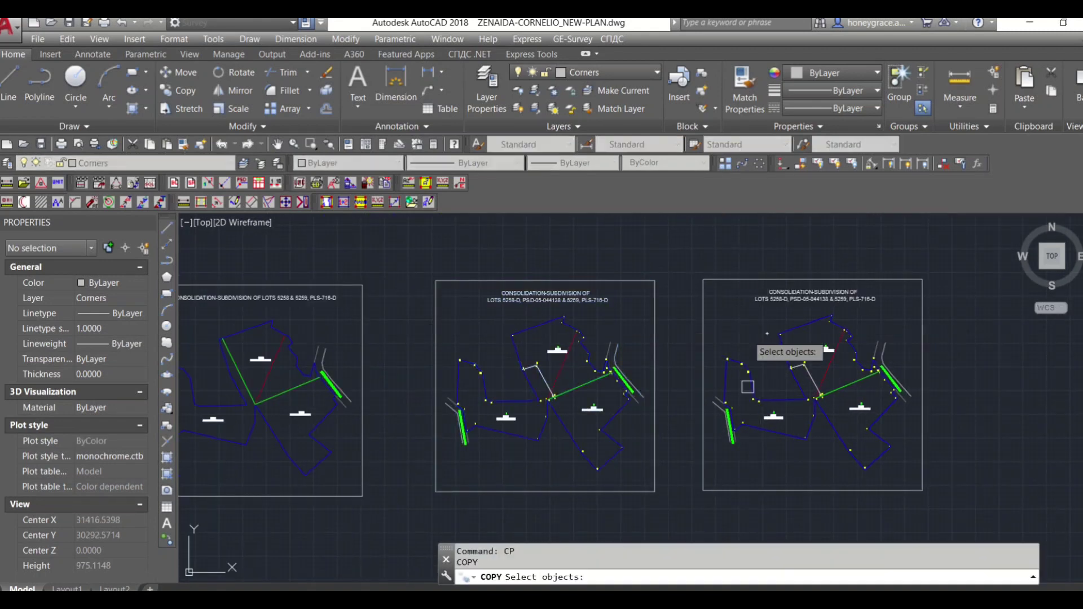
{"action": "left_click", "coordinate": [770, 289]}
{"action": "key", "text": "Return"}
{"action": "scroll", "coordinate": [795, 288], "scroll_direction": "up", "scroll_amount": 2}
{"action": "left_click", "coordinate": [756, 307]}
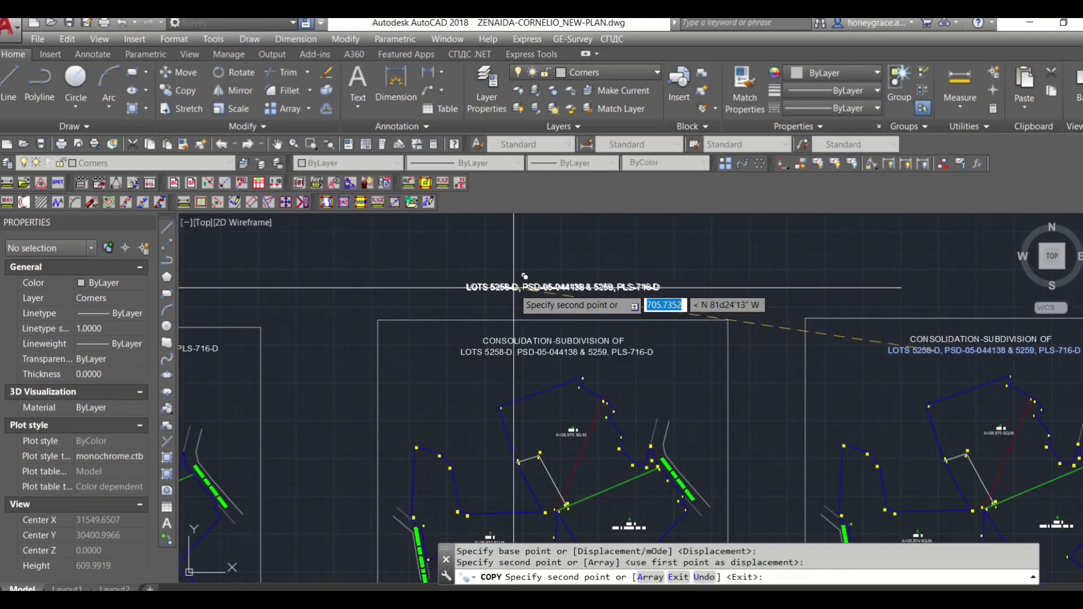
{"action": "left_click", "coordinate": [672, 230]}
{"action": "key", "text": "Escape"}
{"action": "double_click", "coordinate": [597, 284]}
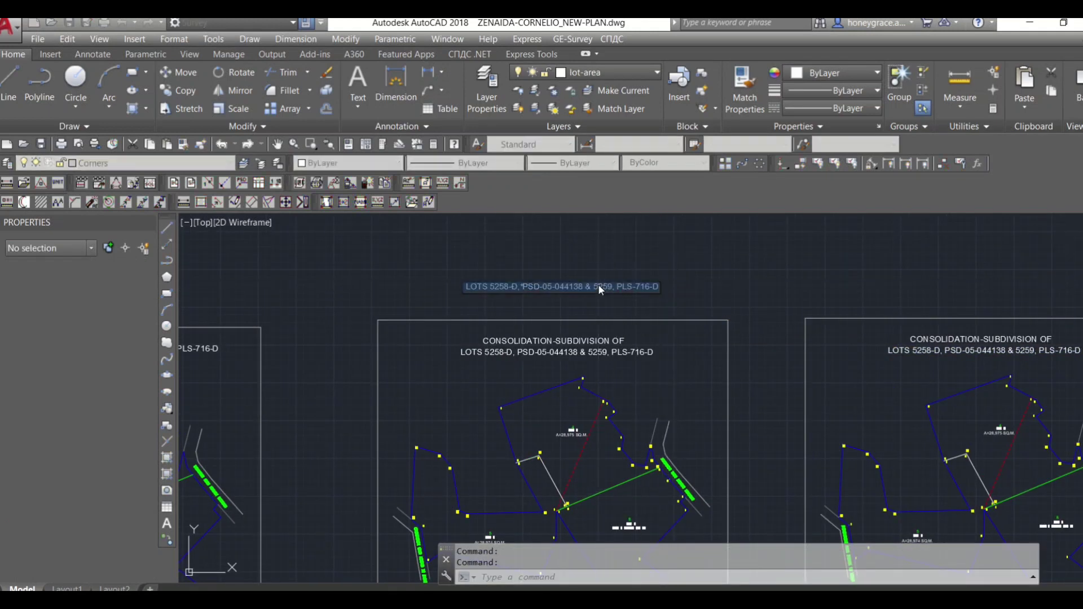
{"action": "type", "text": "NEW CONSO"}
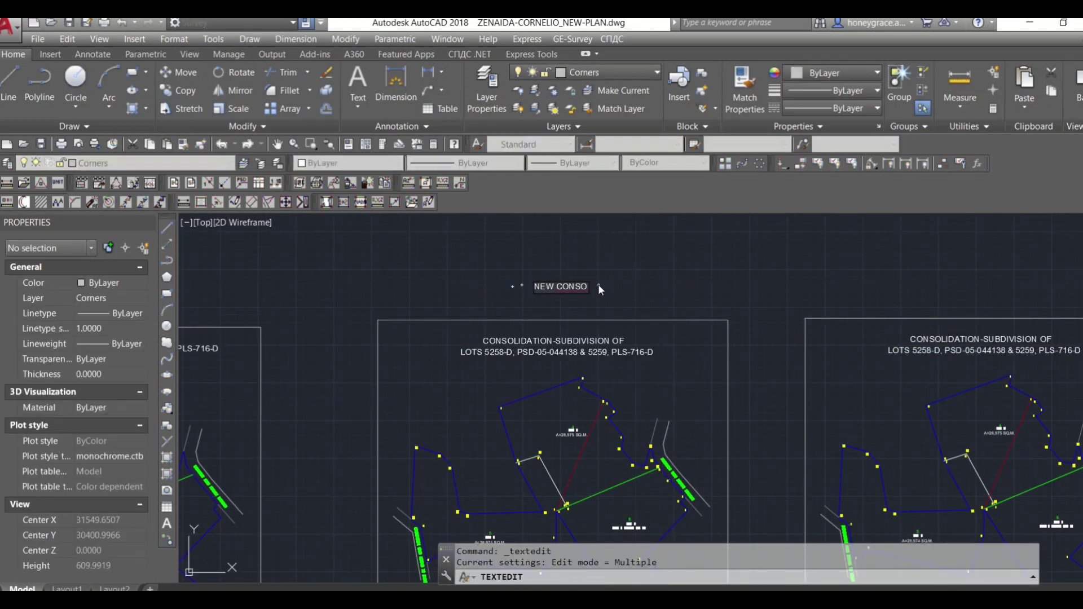
{"action": "left_click", "coordinate": [649, 315]}
{"action": "key", "text": "Escape"}
Review the LOT 1–3 area, then erase the first sheet's old title.
{"action": "scroll", "coordinate": [776, 358], "scroll_direction": "up", "scroll_amount": 3}
{"action": "middle_click_drag", "start_coordinate": [717, 346], "coordinate": [757, 368]}
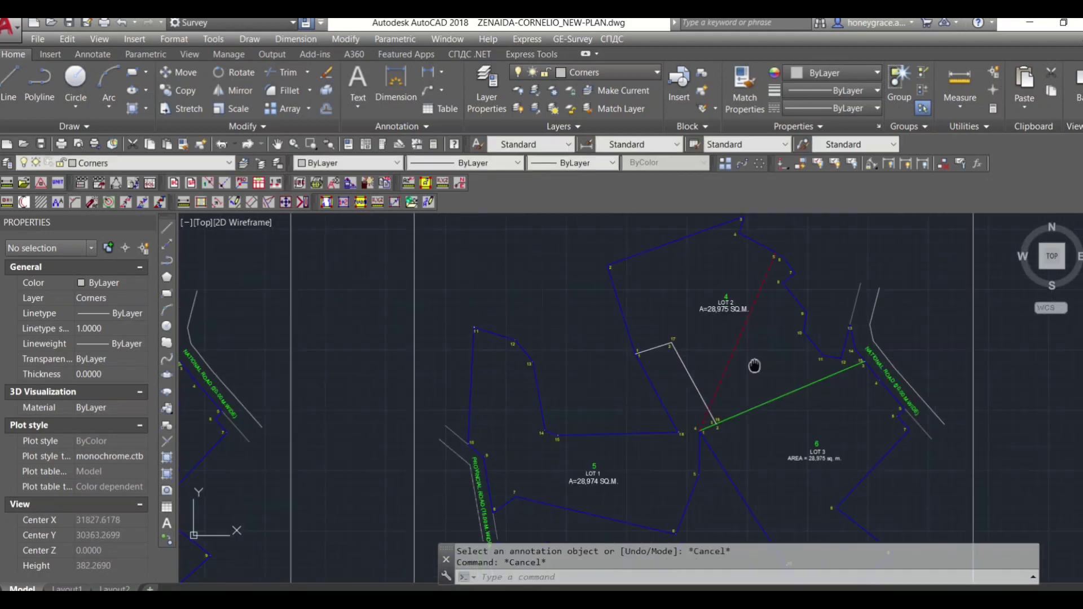
{"action": "scroll", "coordinate": [761, 371], "scroll_direction": "up", "scroll_amount": 2}
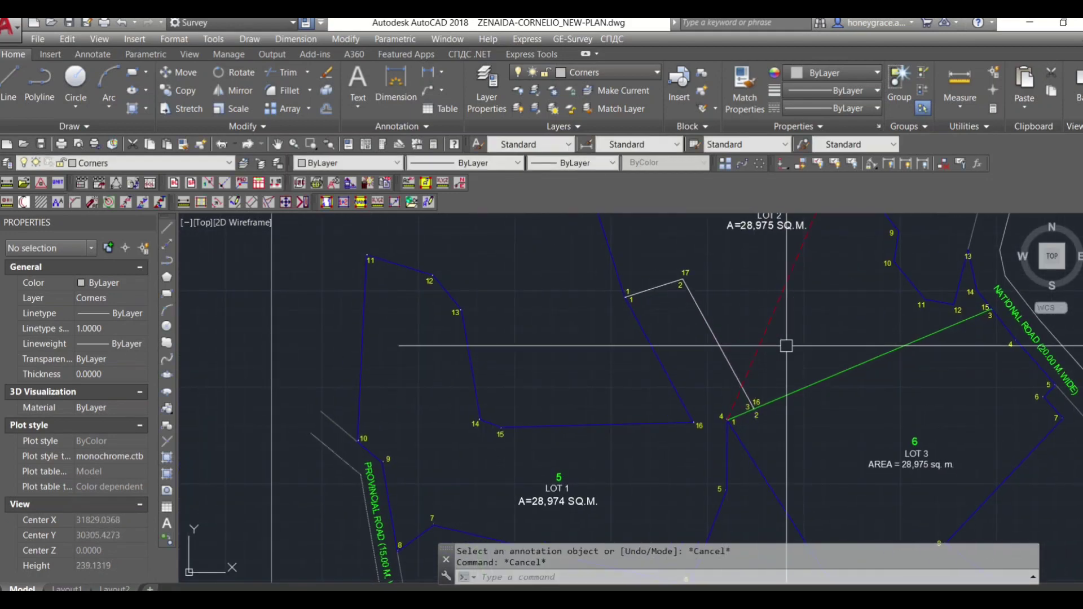
{"action": "scroll", "coordinate": [787, 346], "scroll_direction": "down", "scroll_amount": 3}
{"action": "scroll", "coordinate": [773, 367], "scroll_direction": "up", "scroll_amount": 6}
{"action": "scroll", "coordinate": [759, 307], "scroll_direction": "down", "scroll_amount": 6}
{"action": "scroll", "coordinate": [674, 442], "scroll_direction": "up", "scroll_amount": 5}
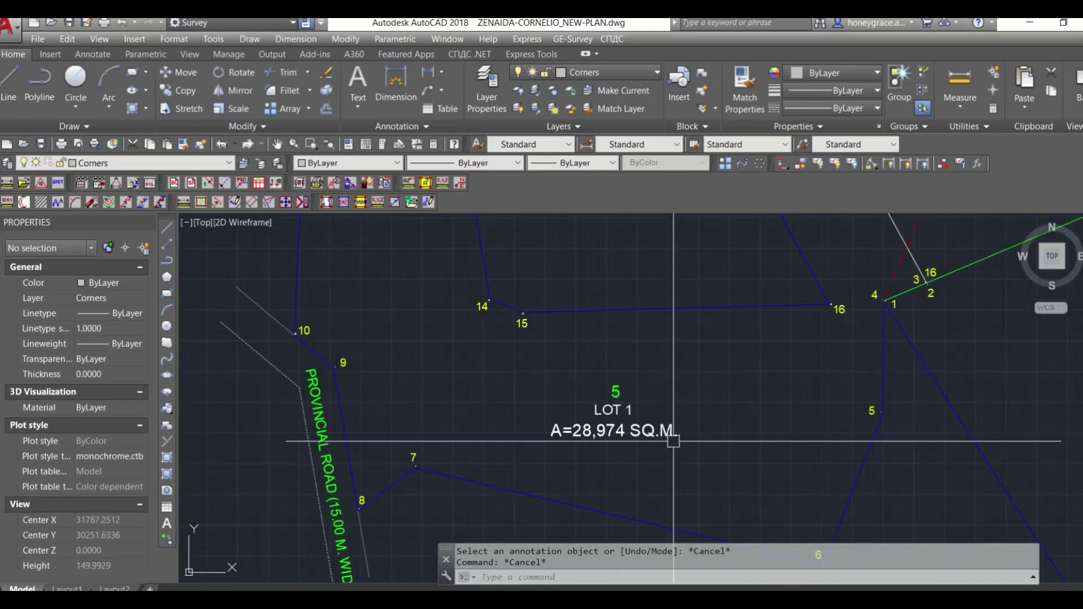
{"action": "scroll", "coordinate": [782, 332], "scroll_direction": "down", "scroll_amount": 4}
{"action": "middle_click_drag", "start_coordinate": [784, 338], "coordinate": [751, 374]}
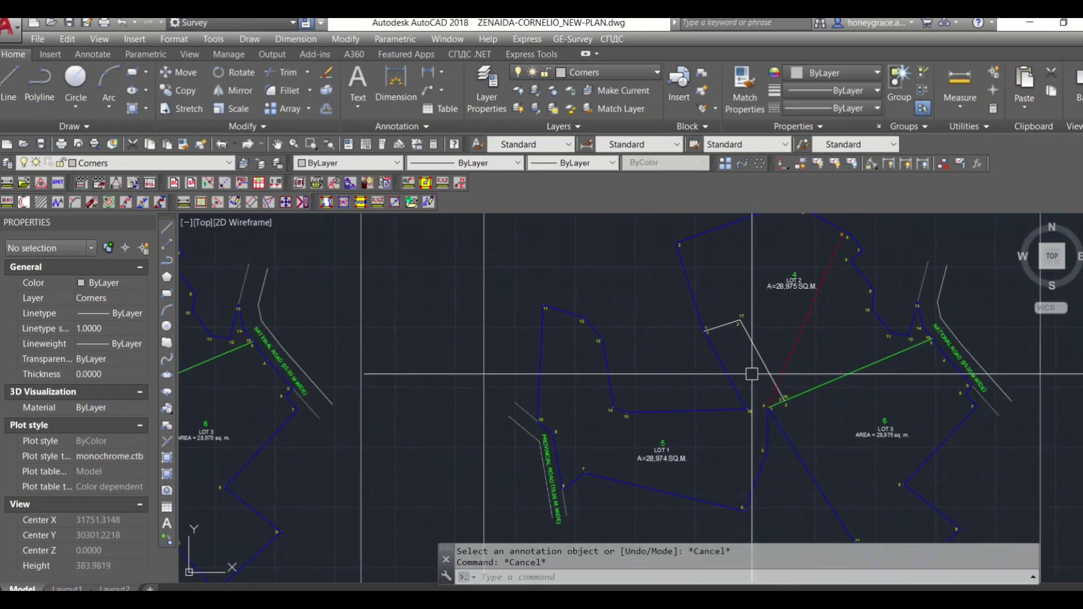
{"action": "scroll", "coordinate": [789, 379], "scroll_direction": "down", "scroll_amount": 2}
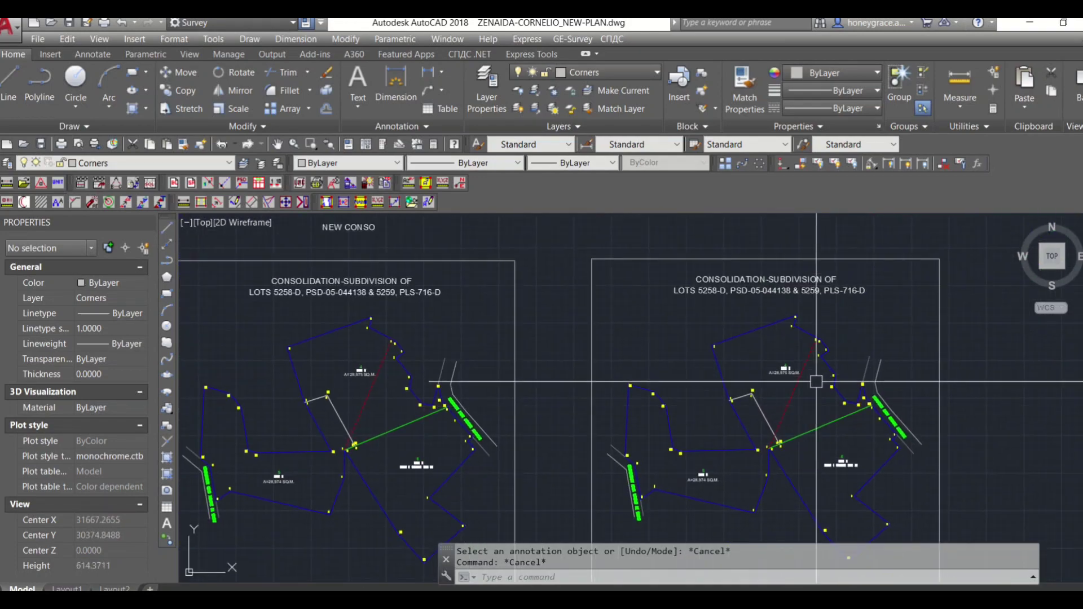
{"action": "scroll", "coordinate": [592, 323], "scroll_direction": "down", "scroll_amount": 2}
{"action": "scroll", "coordinate": [508, 321], "scroll_direction": "up", "scroll_amount": 2}
{"action": "scroll", "coordinate": [451, 319], "scroll_direction": "down", "scroll_amount": 2}
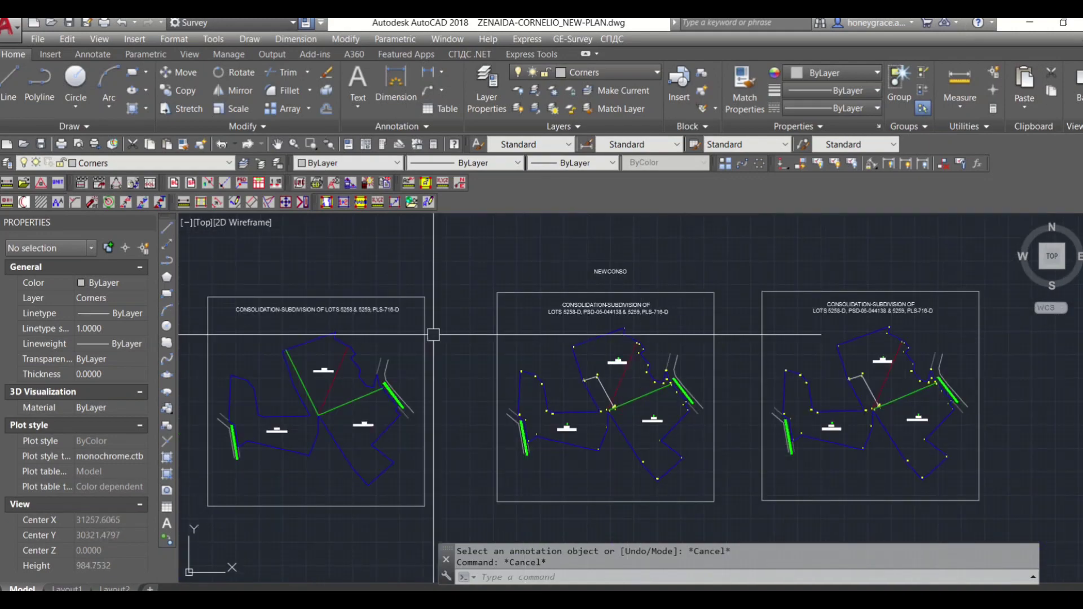
{"action": "type", "text": "E"}
{"action": "key", "text": "Return"}
{"action": "left_click", "coordinate": [418, 303]}
{"action": "key", "text": "Return"}
Copy the second sheet's two-line title onto the first sheet.
{"action": "key", "text": "Return"}
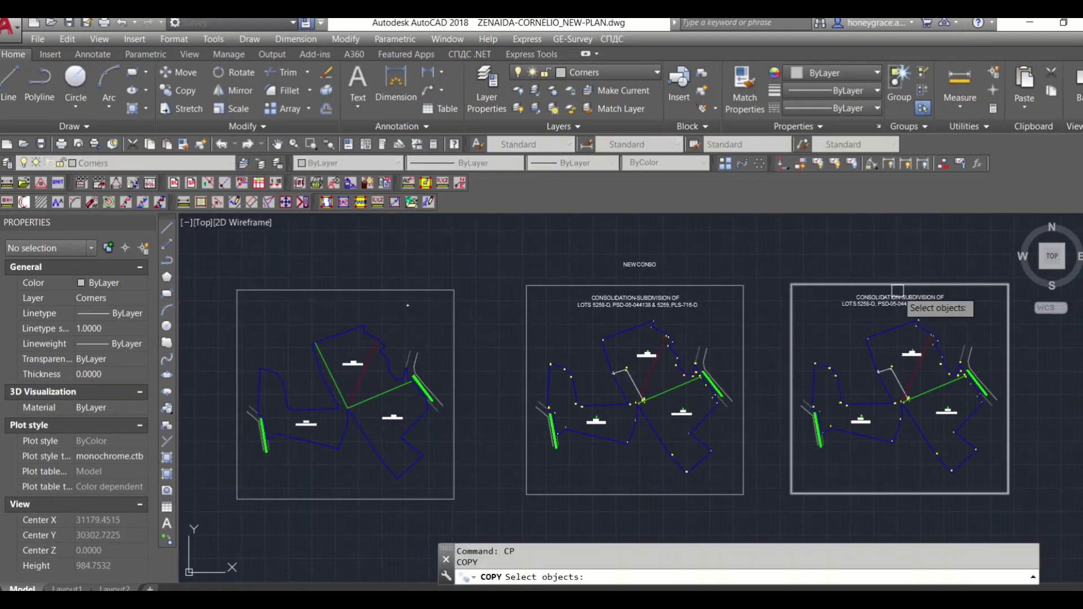
{"action": "scroll", "coordinate": [733, 316], "scroll_direction": "up", "scroll_amount": 2}
{"action": "left_click_drag", "start_coordinate": [983, 352], "coordinate": [598, 225]}
{"action": "key", "text": "Return"}
{"action": "left_click", "coordinate": [943, 318]}
{"action": "scroll", "coordinate": [729, 328], "scroll_direction": "down", "scroll_amount": 2}
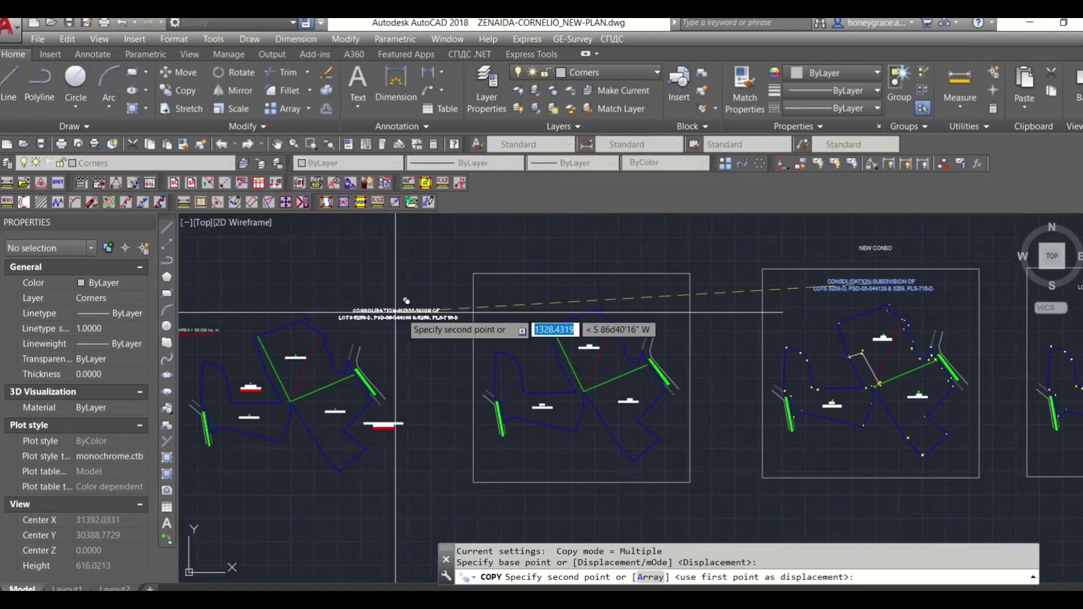
{"action": "left_click", "coordinate": [420, 316]}
{"action": "scroll", "coordinate": [420, 315], "scroll_direction": "up", "scroll_amount": 3}
{"action": "key", "text": "Escape"}
{"action": "scroll", "coordinate": [711, 331], "scroll_direction": "down", "scroll_amount": 3}
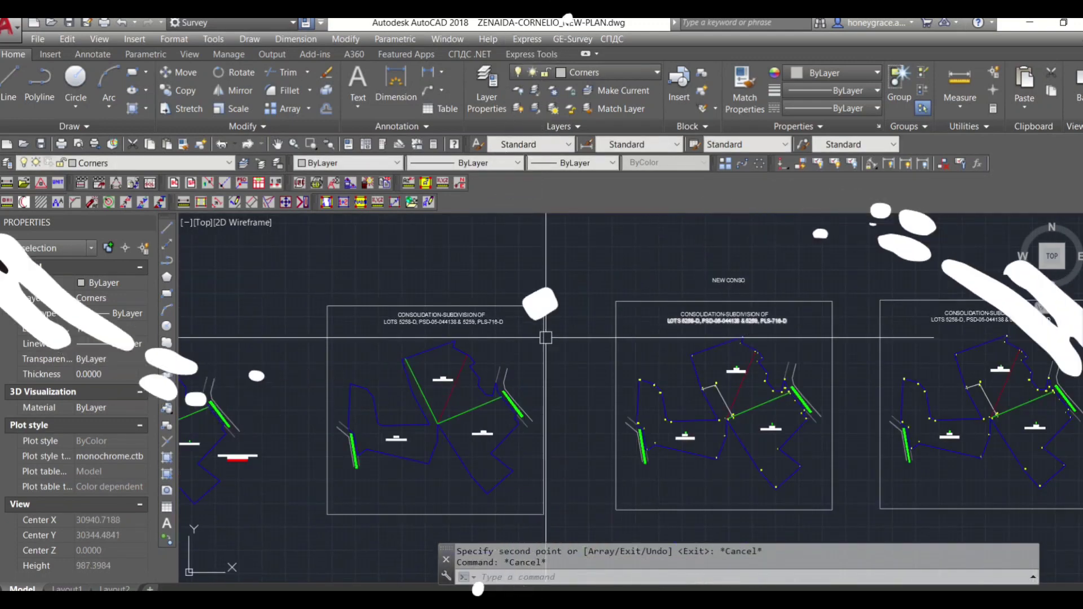
{"action": "scroll", "coordinate": [551, 346], "scroll_direction": "up", "scroll_amount": 4}
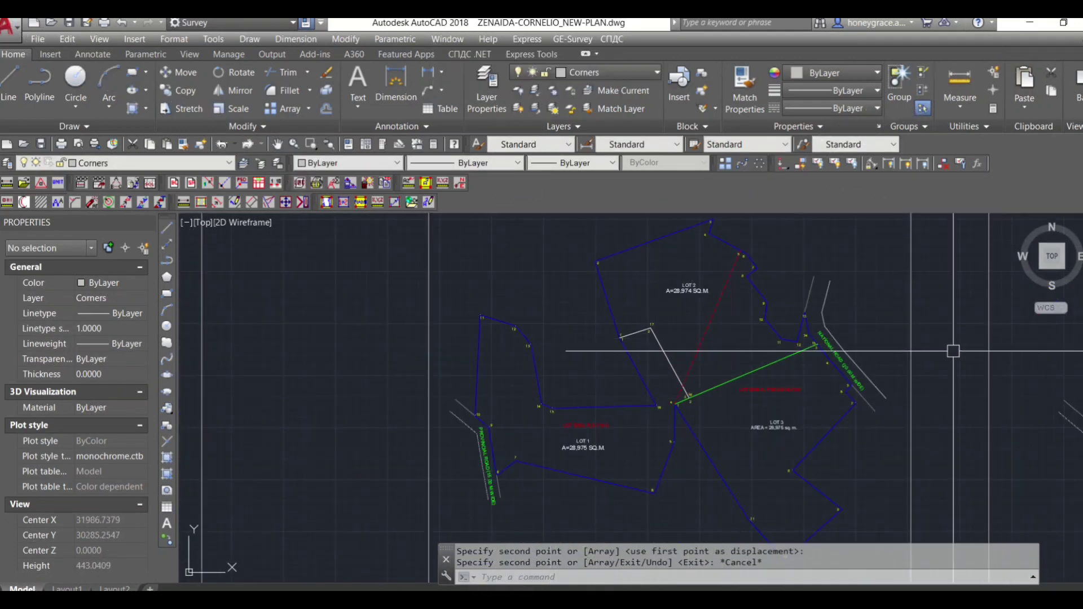
{"action": "scroll", "coordinate": [770, 382], "scroll_direction": "down", "scroll_amount": 2}
{"action": "scroll", "coordinate": [740, 378], "scroll_direction": "down", "scroll_amount": 2}
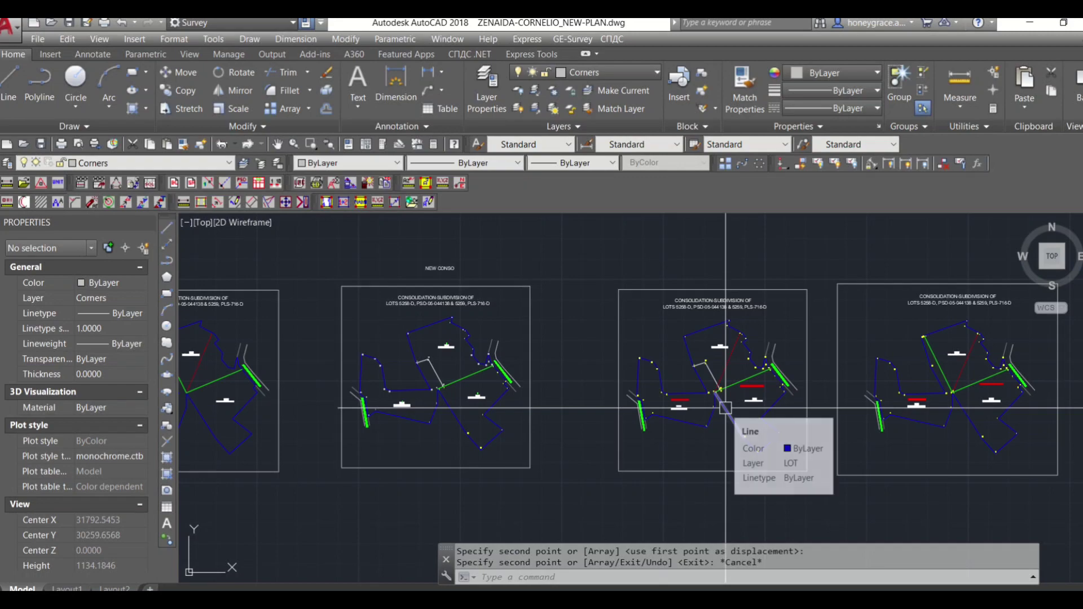
Set up a DWG To PDF plot on ANSI full bleed A paper, windowing the plan area.
{"action": "key", "text": "ctrl+p"}
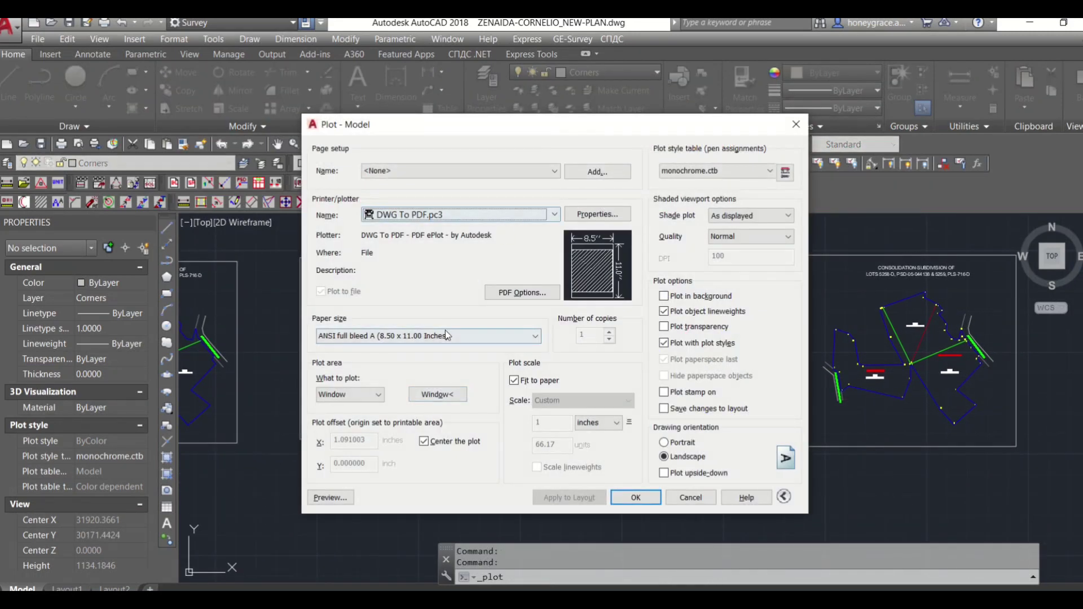
{"action": "left_click", "coordinate": [445, 334]}
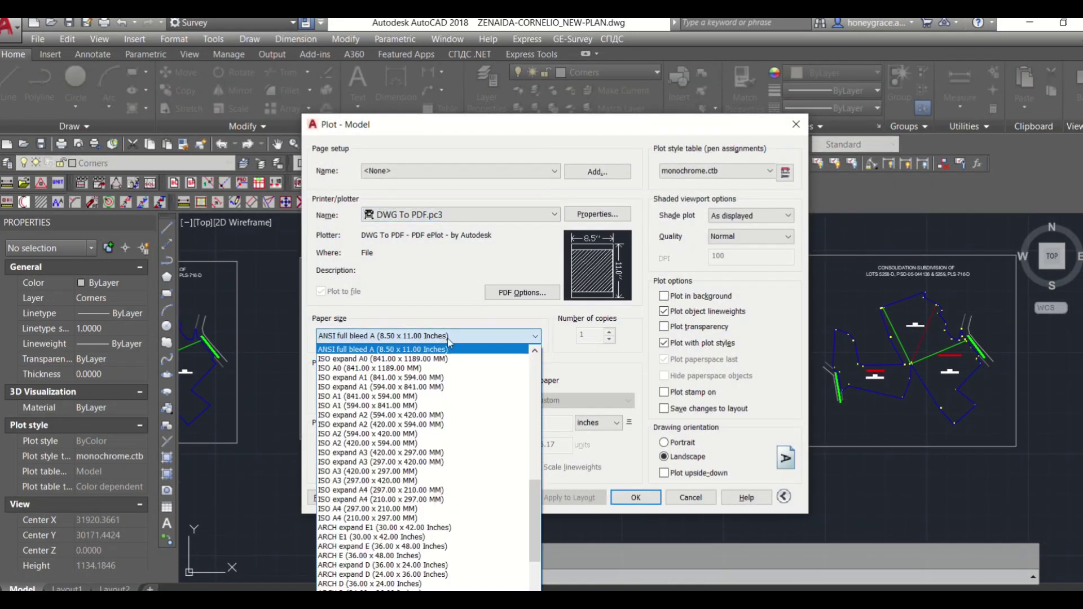
{"action": "left_click", "coordinate": [492, 335]}
{"action": "left_click", "coordinate": [434, 391]}
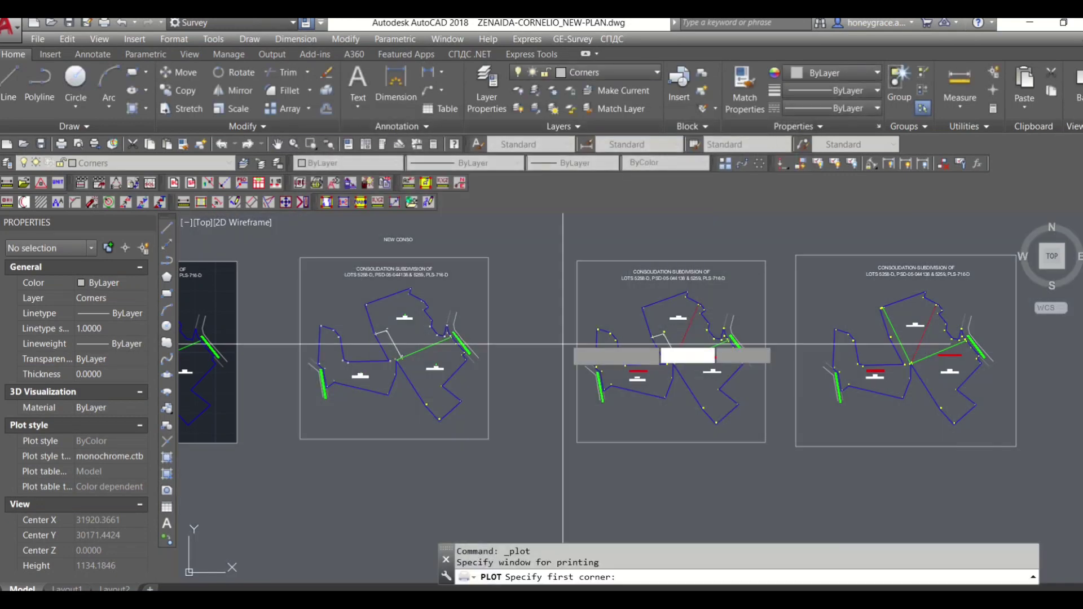
{"action": "scroll", "coordinate": [581, 266], "scroll_direction": "down", "scroll_amount": 2}
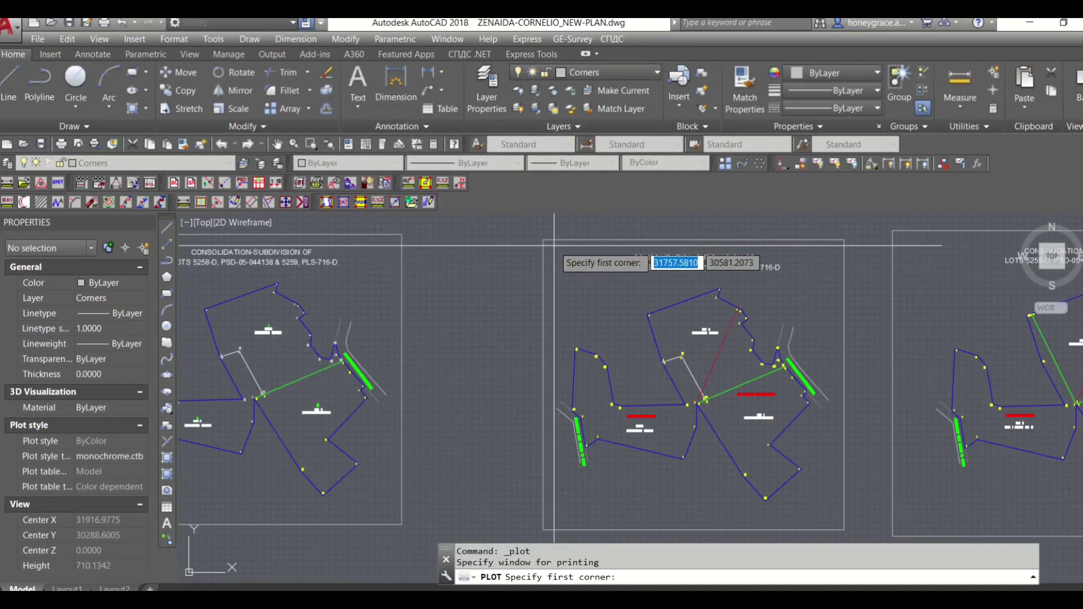
{"action": "left_click", "coordinate": [553, 239]}
{"action": "left_click", "coordinate": [829, 511]}
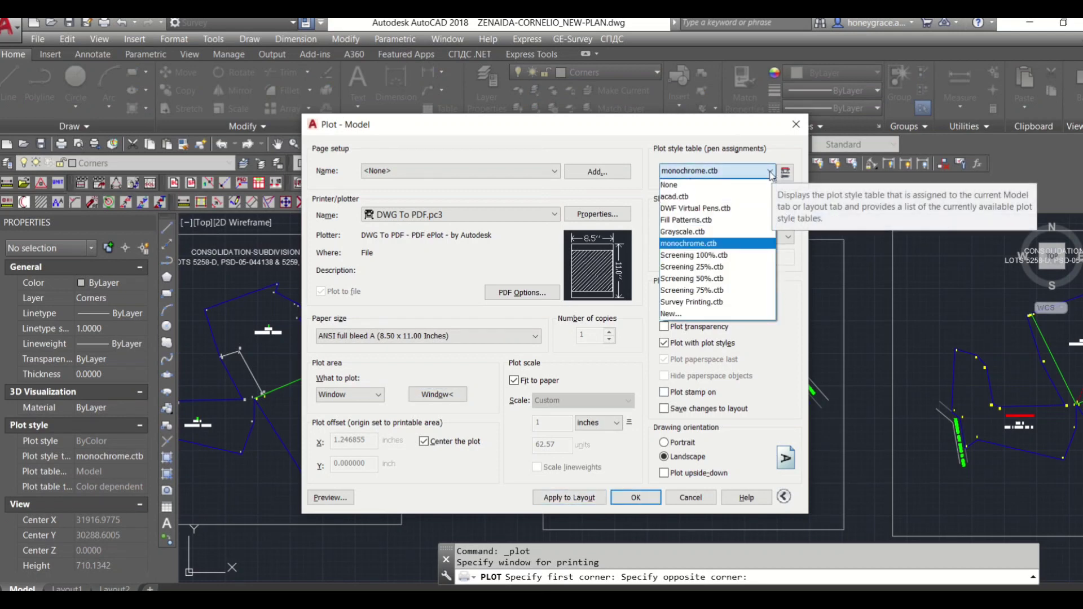
Apply the Survey Printing.ctb plot style table to all layouts.
{"action": "left_click", "coordinate": [700, 301]}
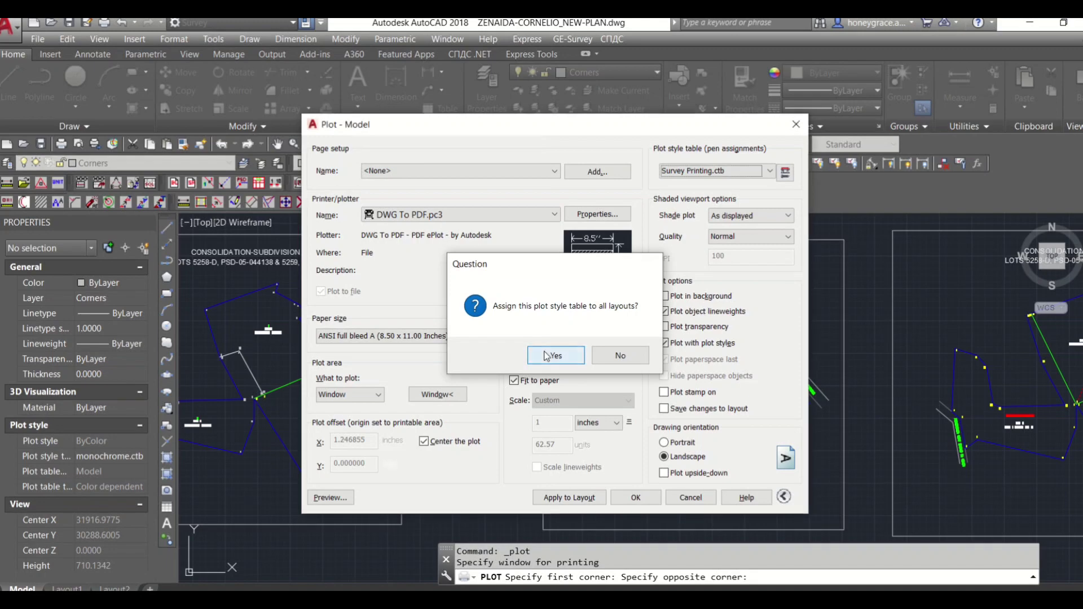
{"action": "left_click", "coordinate": [553, 355]}
{"action": "left_click", "coordinate": [573, 499]}
{"action": "left_click", "coordinate": [636, 498]}
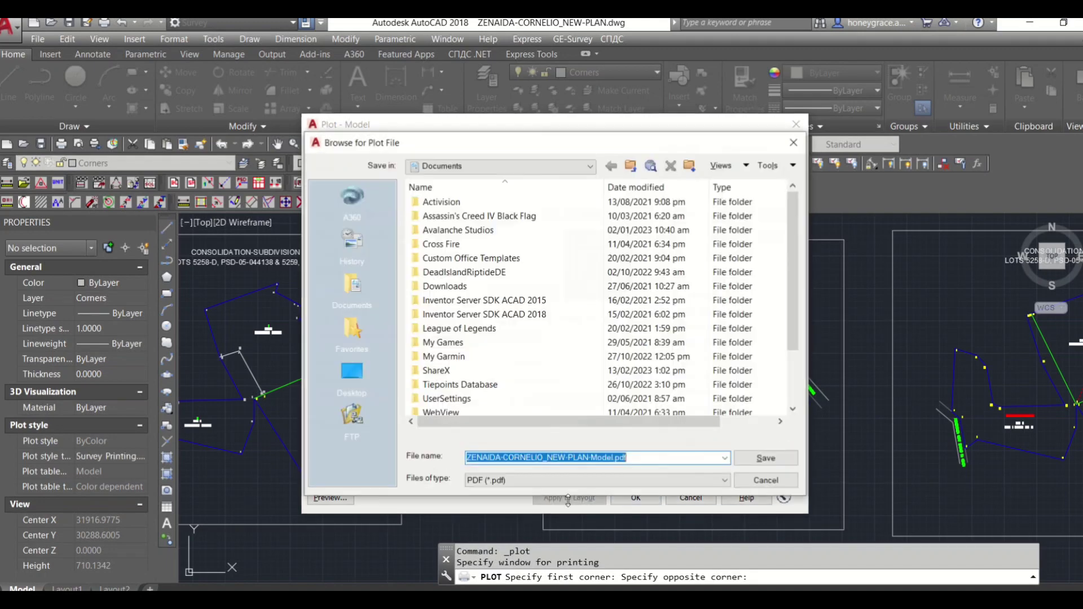
{"action": "left_click", "coordinate": [764, 481]}
Preview the plot and pan to check the lot labels before returning to the dialog.
{"action": "left_click", "coordinate": [330, 498]}
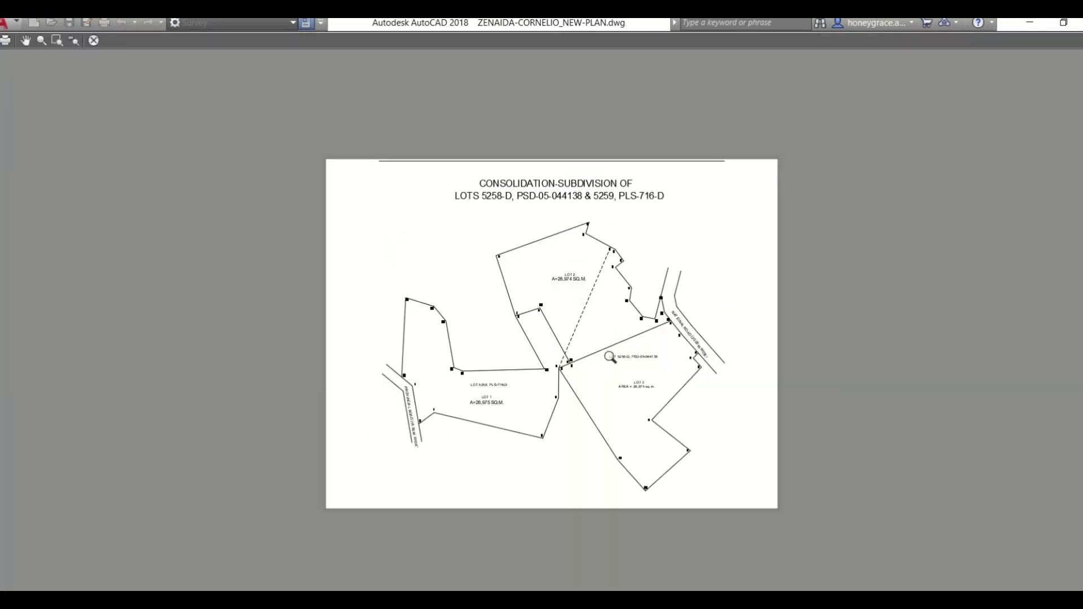
{"action": "scroll", "coordinate": [608, 355], "scroll_direction": "up", "scroll_amount": 5}
{"action": "scroll", "coordinate": [670, 429], "scroll_direction": "down", "scroll_amount": 3}
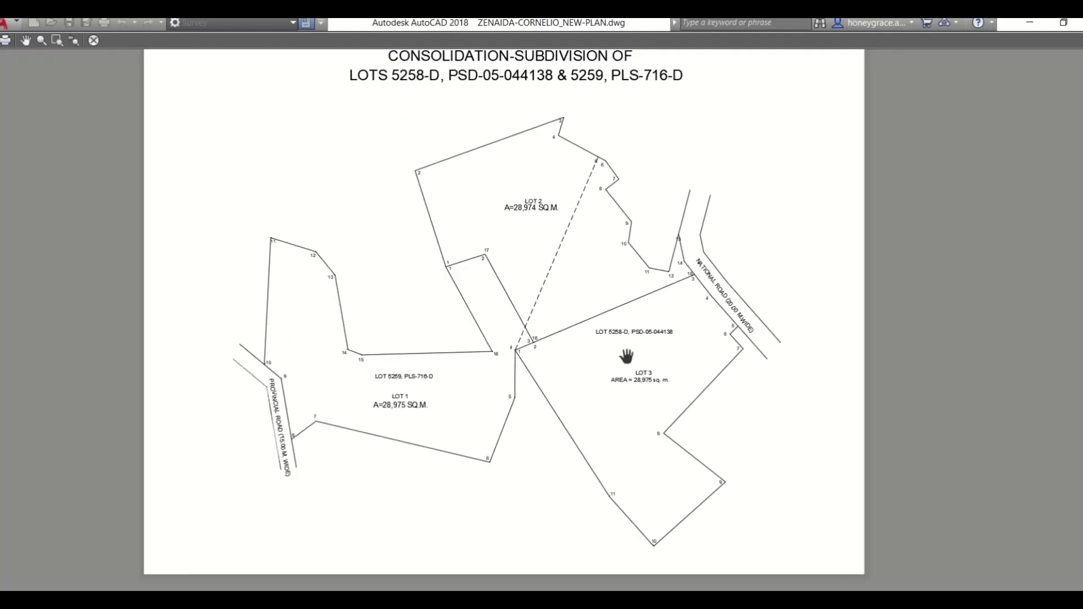
{"action": "scroll", "coordinate": [609, 391], "scroll_direction": "down", "scroll_amount": 3}
{"action": "scroll", "coordinate": [612, 377], "scroll_direction": "up", "scroll_amount": 3}
{"action": "middle_click_drag", "start_coordinate": [608, 401], "coordinate": [595, 342]}
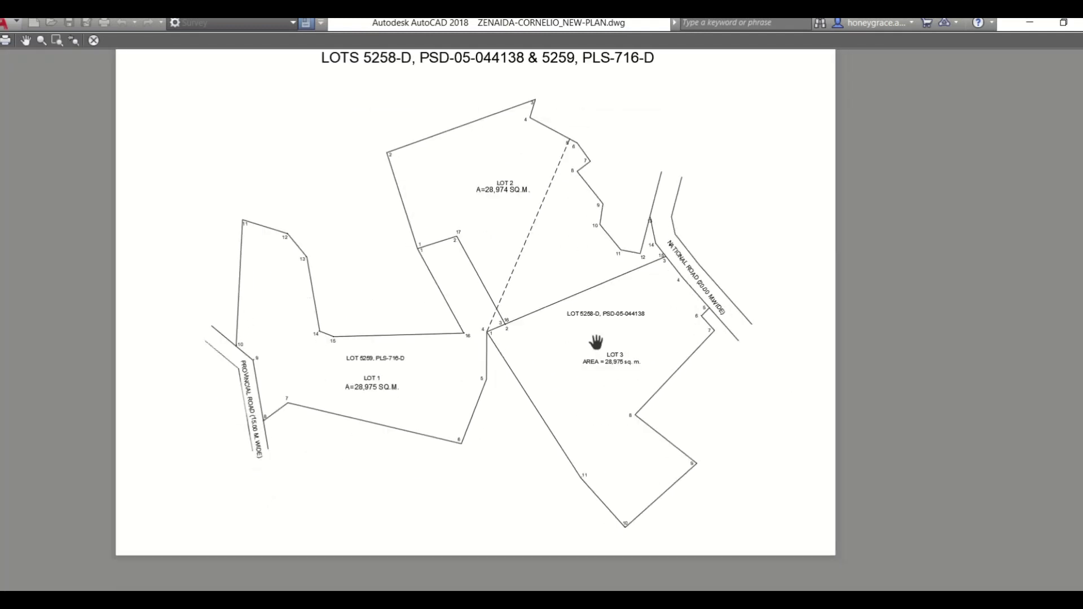
{"action": "scroll", "coordinate": [596, 342], "scroll_direction": "down", "scroll_amount": 3}
{"action": "key", "text": "Escape"}
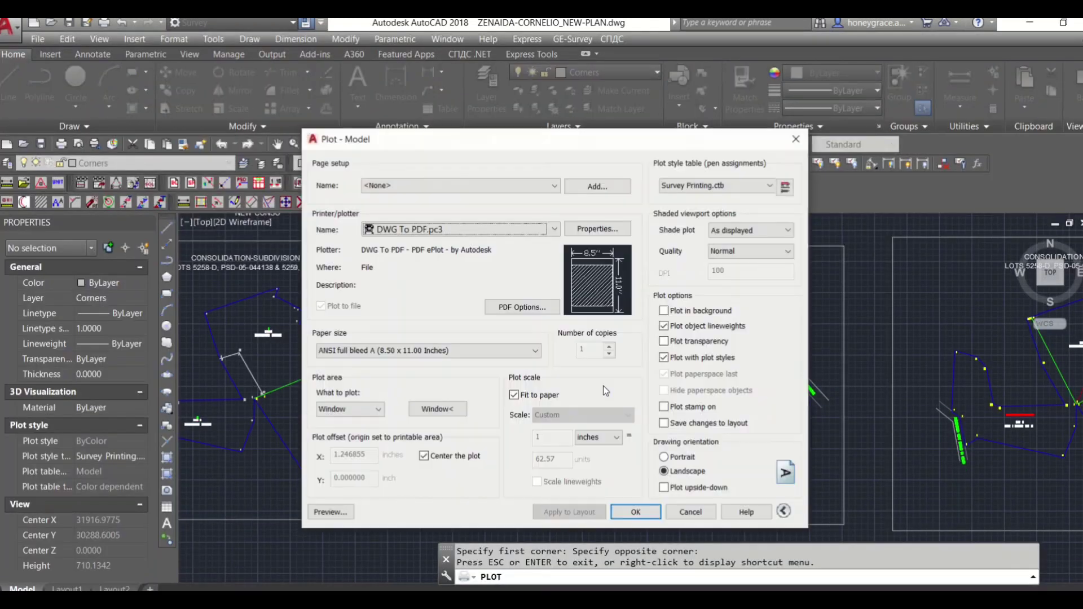
Preview the portrait plot, zooming and panning to confirm all three lots fit the page.
{"action": "left_click", "coordinate": [329, 512]}
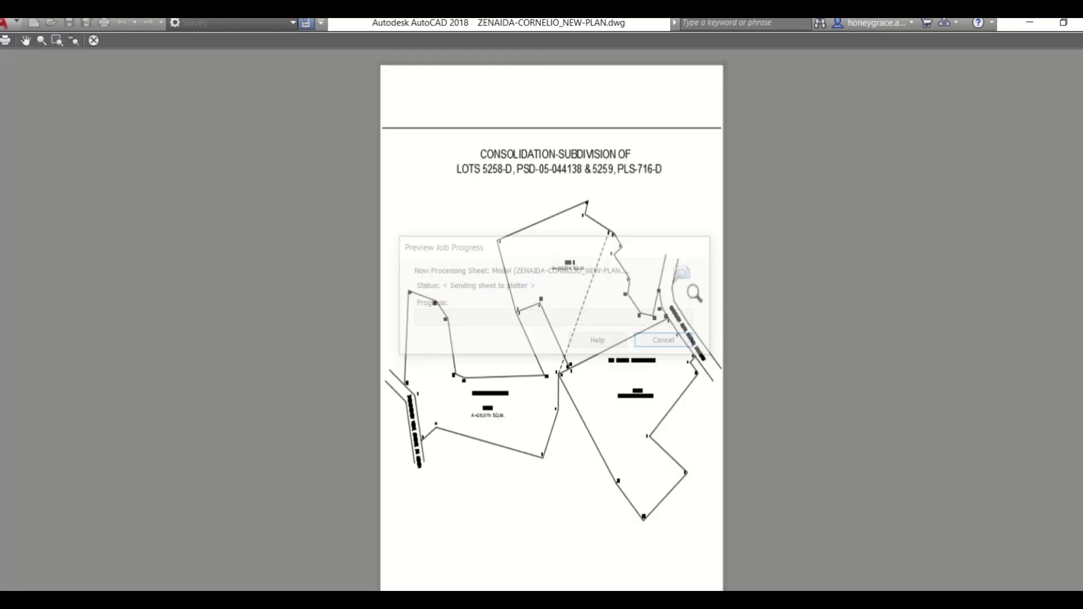
{"action": "scroll", "coordinate": [574, 373], "scroll_direction": "up", "scroll_amount": 3}
{"action": "scroll", "coordinate": [574, 372], "scroll_direction": "down", "scroll_amount": 3}
{"action": "scroll", "coordinate": [573, 339], "scroll_direction": "down", "scroll_amount": 1}
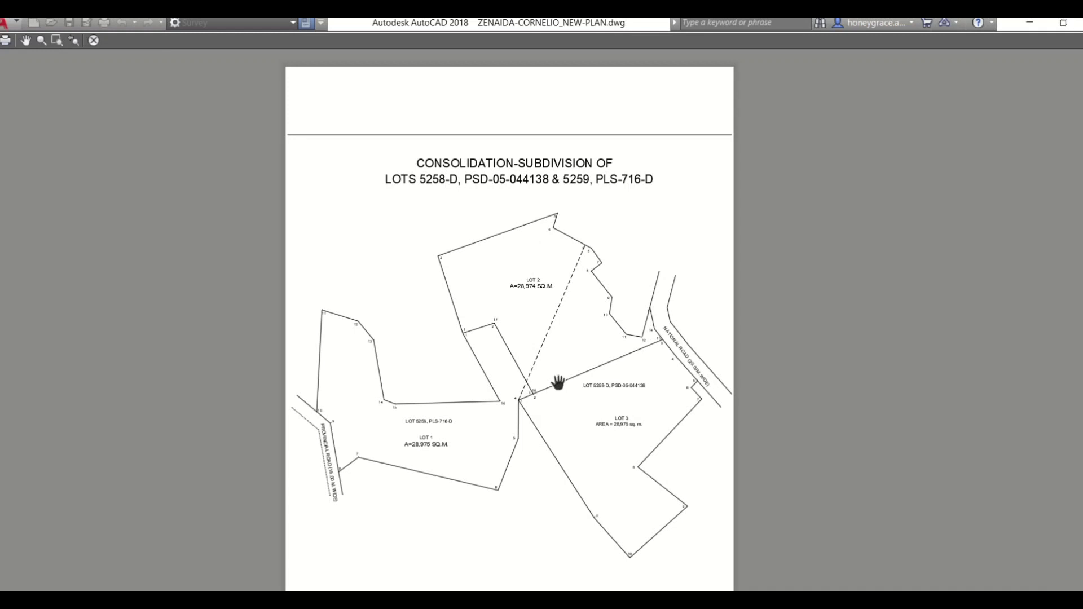
{"action": "left_click_drag", "start_coordinate": [558, 383], "coordinate": [558, 354]}
{"action": "scroll", "coordinate": [558, 354], "scroll_direction": "up", "scroll_amount": 2}
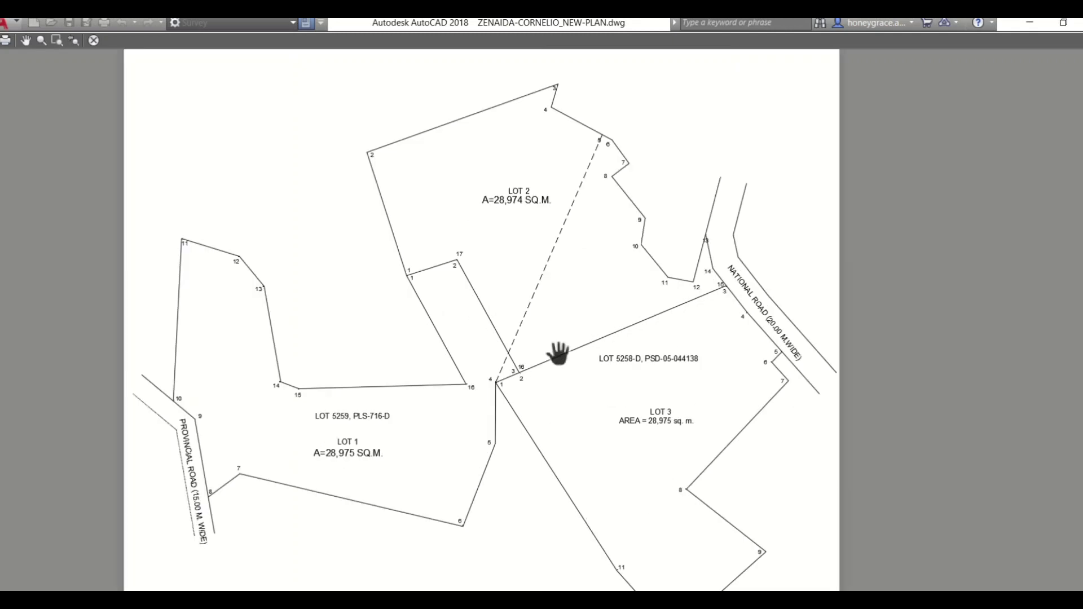
{"action": "scroll", "coordinate": [516, 370], "scroll_direction": "up", "scroll_amount": 4}
{"action": "scroll", "coordinate": [518, 394], "scroll_direction": "up", "scroll_amount": 2}
{"action": "scroll", "coordinate": [521, 398], "scroll_direction": "down", "scroll_amount": 4}
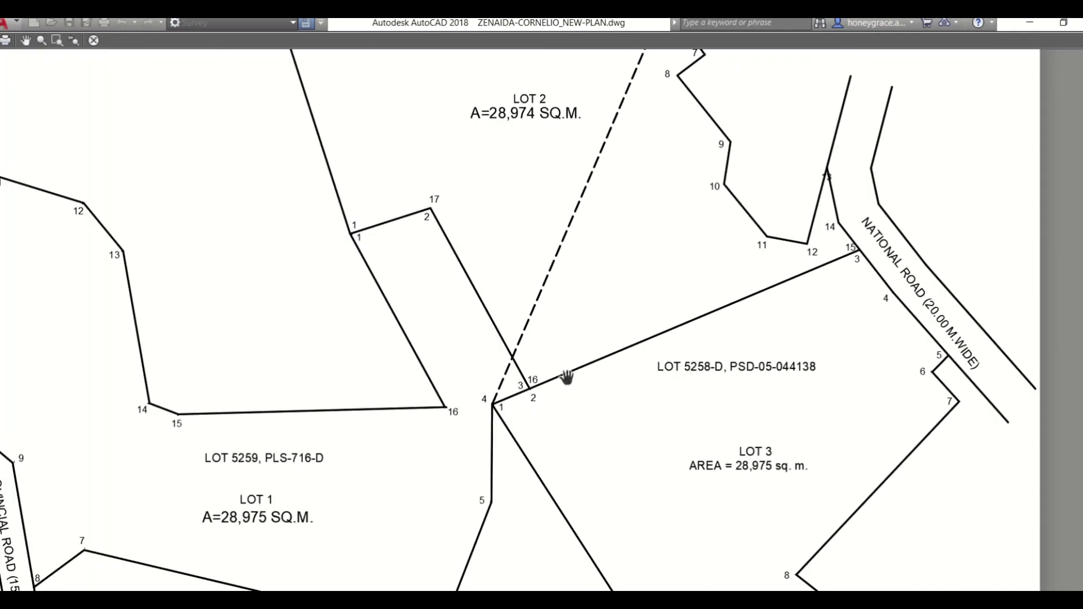
{"action": "scroll", "coordinate": [566, 376], "scroll_direction": "down", "scroll_amount": 2}
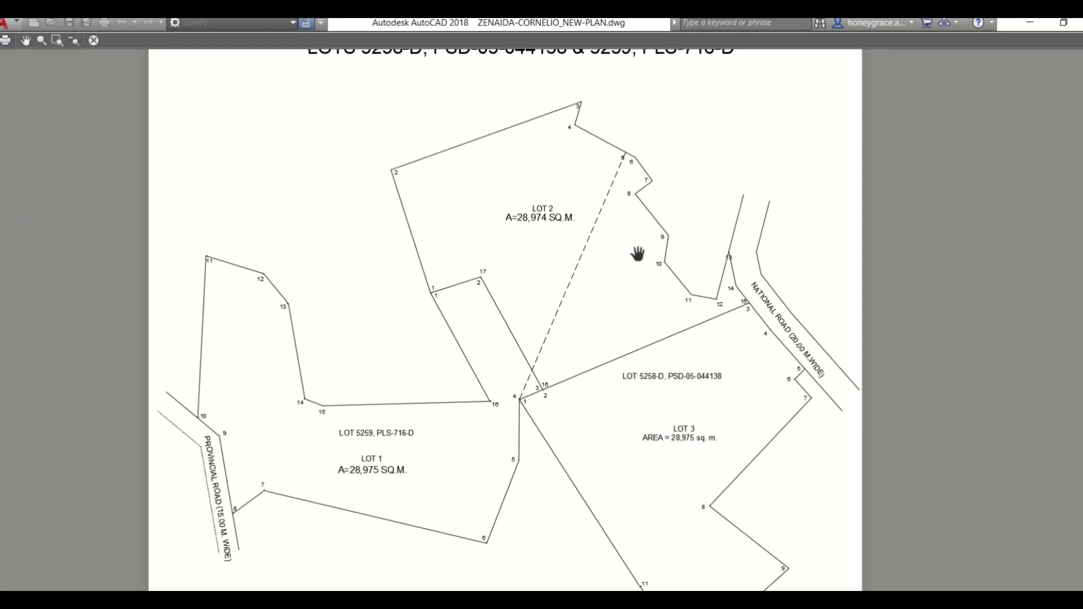
{"action": "scroll", "coordinate": [637, 253], "scroll_direction": "up", "scroll_amount": 2}
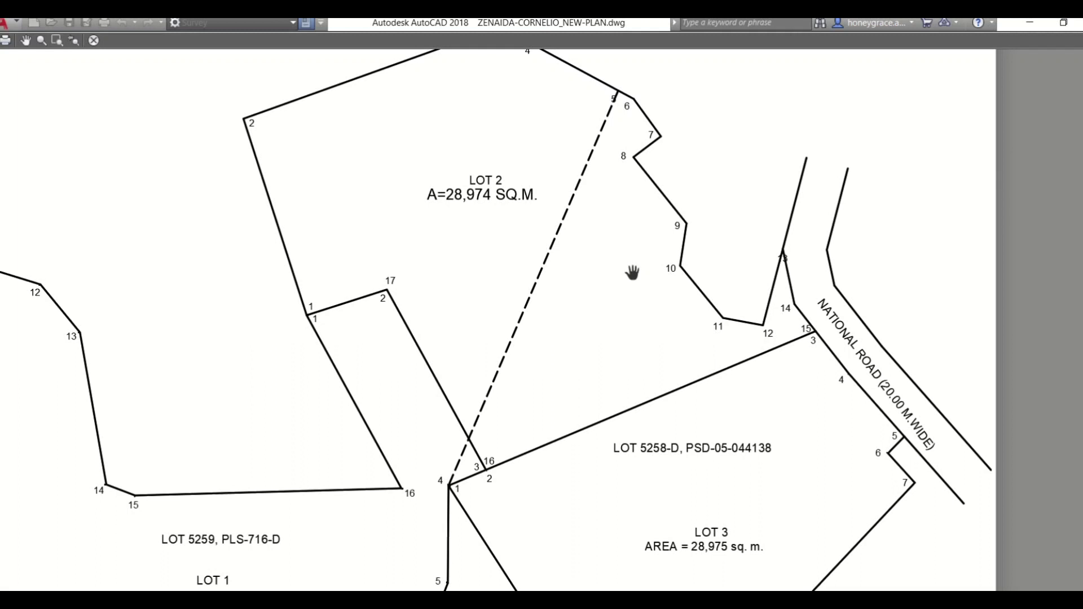
{"action": "scroll", "coordinate": [632, 273], "scroll_direction": "down", "scroll_amount": 2}
{"action": "left_click_drag", "start_coordinate": [615, 327], "coordinate": [598, 249]}
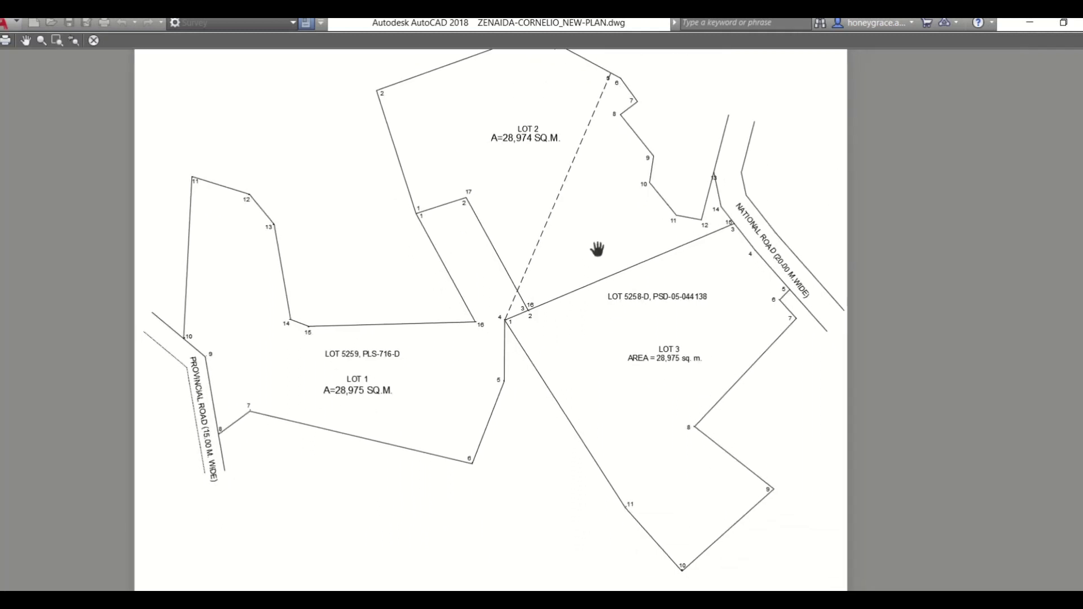
{"action": "scroll", "coordinate": [604, 245], "scroll_direction": "down", "scroll_amount": 2}
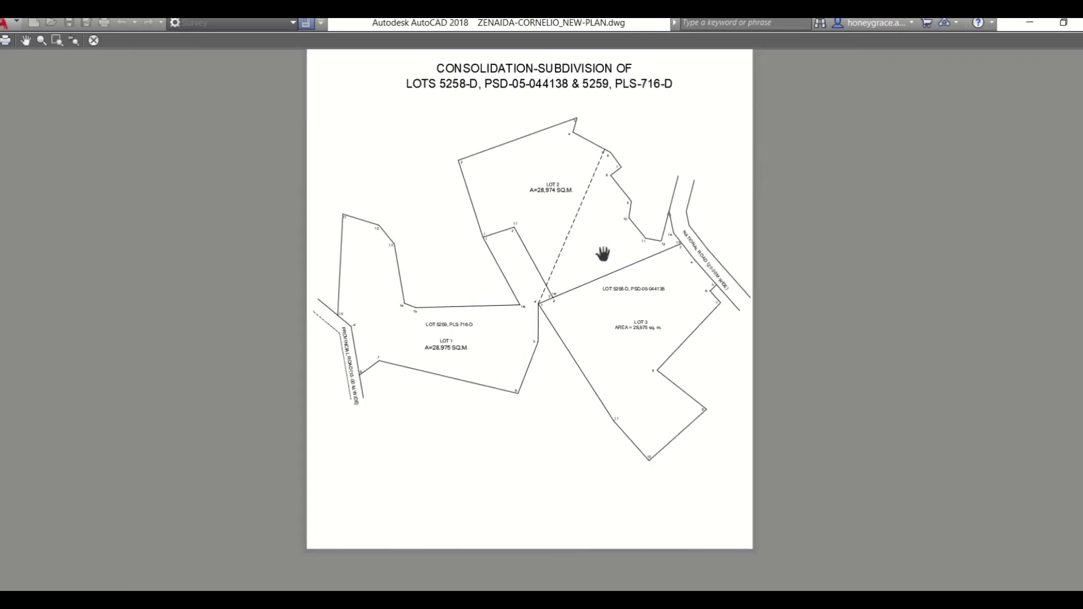
{"action": "key", "text": "Escape"}
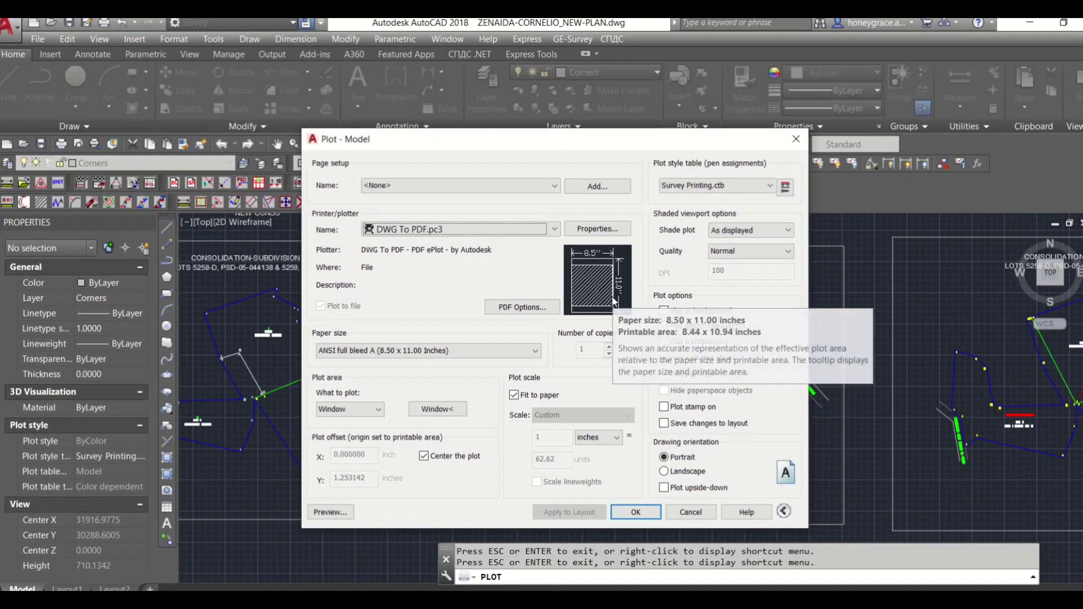
Plot the sheet to PDF, scroll through it in Edge, then minimise Edge.
{"action": "left_click", "coordinate": [636, 512]}
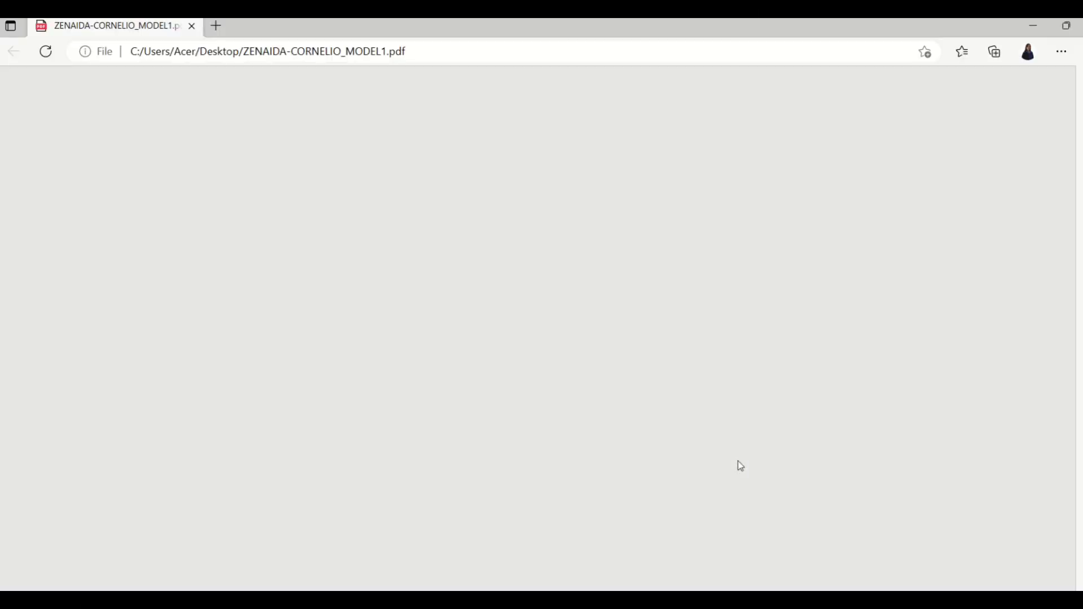
{"action": "scroll", "coordinate": [603, 453], "scroll_direction": "down", "scroll_amount": 4}
{"action": "scroll", "coordinate": [604, 454], "scroll_direction": "down", "scroll_amount": 2}
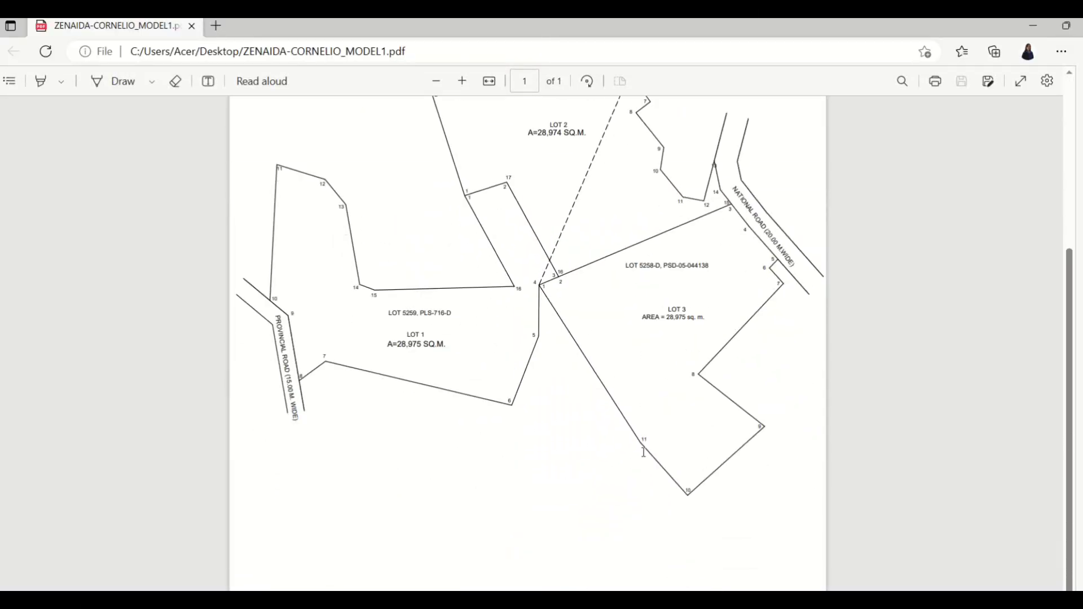
{"action": "scroll", "coordinate": [768, 446], "scroll_direction": "up", "scroll_amount": 1}
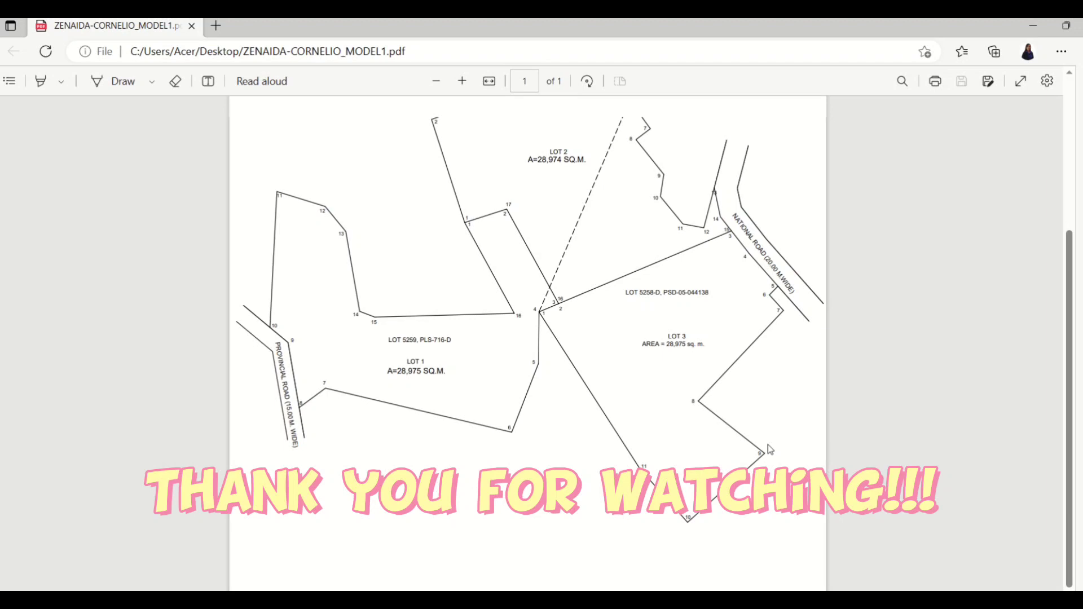
{"action": "scroll", "coordinate": [769, 445], "scroll_direction": "up", "scroll_amount": 2}
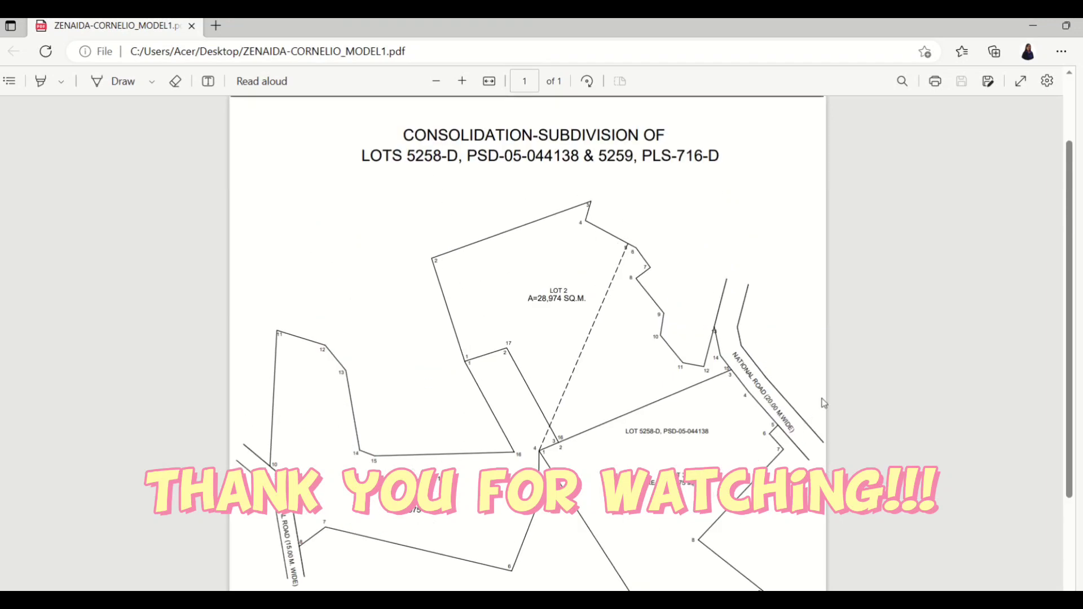
{"action": "scroll", "coordinate": [816, 414], "scroll_direction": "down", "scroll_amount": 3}
{"action": "scroll", "coordinate": [926, 314], "scroll_direction": "up", "scroll_amount": 3}
{"action": "left_click", "coordinate": [1034, 39]}
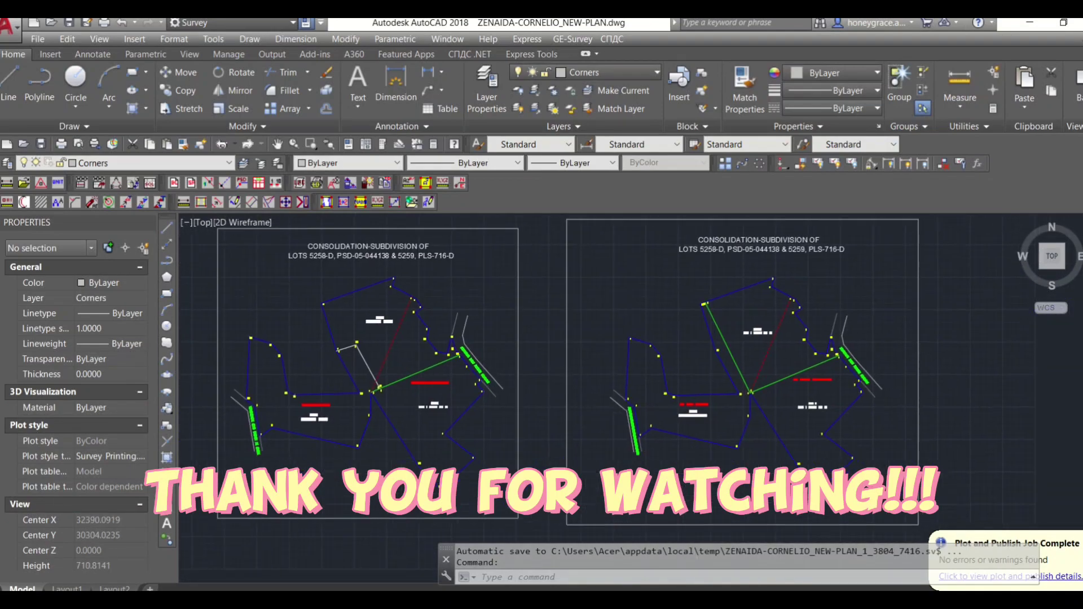